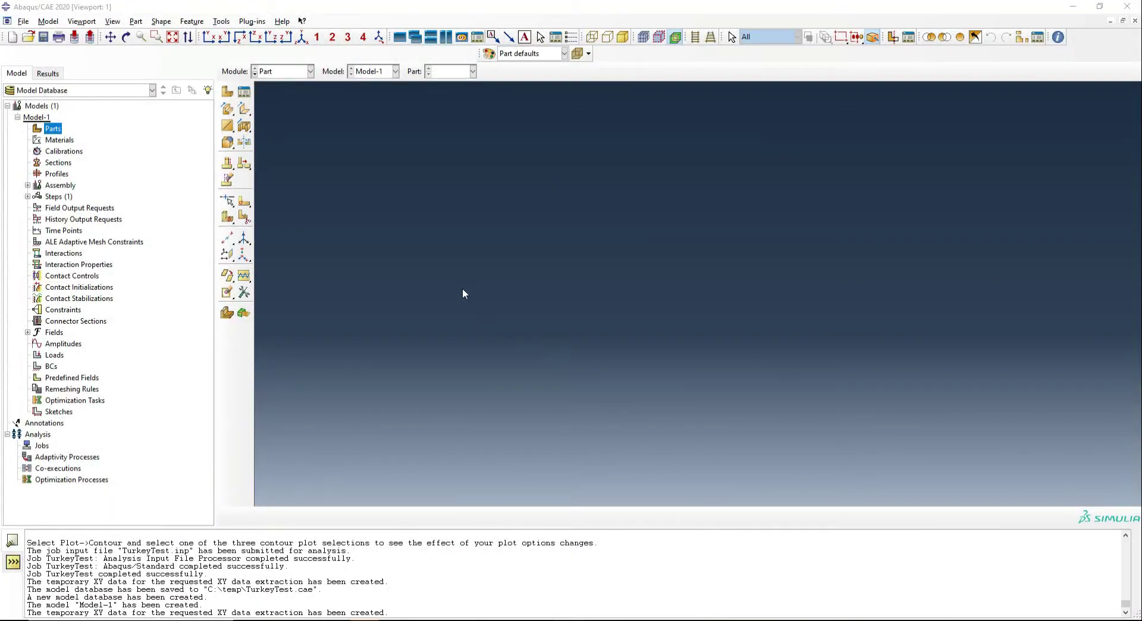
# - Edit Model-1's attributes: absolute zero temperature -273 and Stefan-Boltzmann constant 5.6e-11
pyautogui.doubleClick(36, 117)
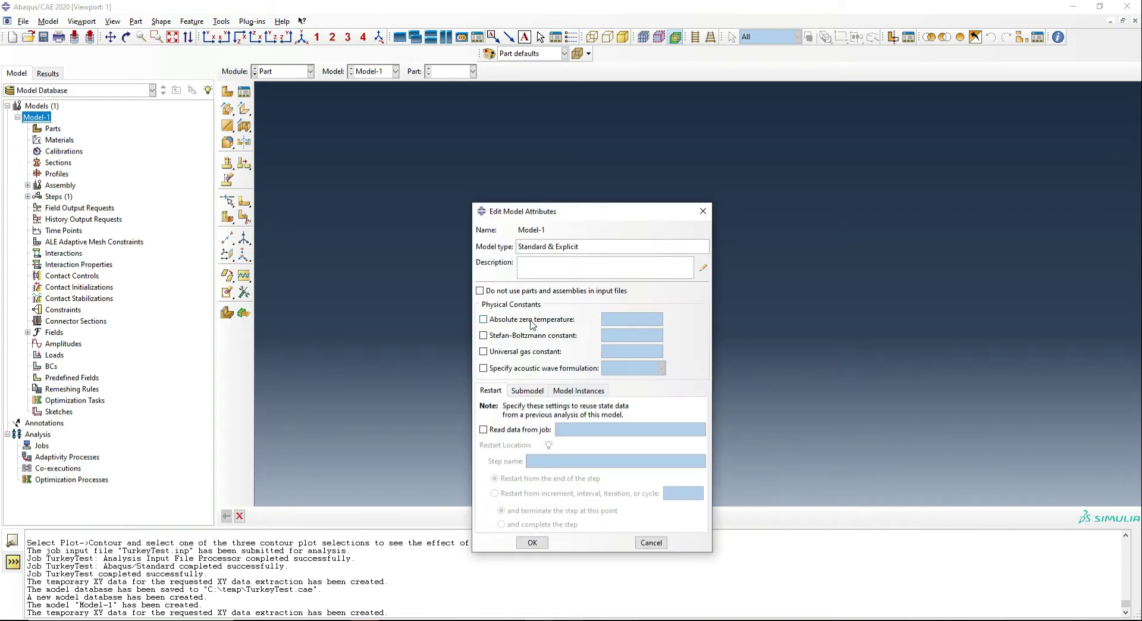
pyautogui.click(532, 322)
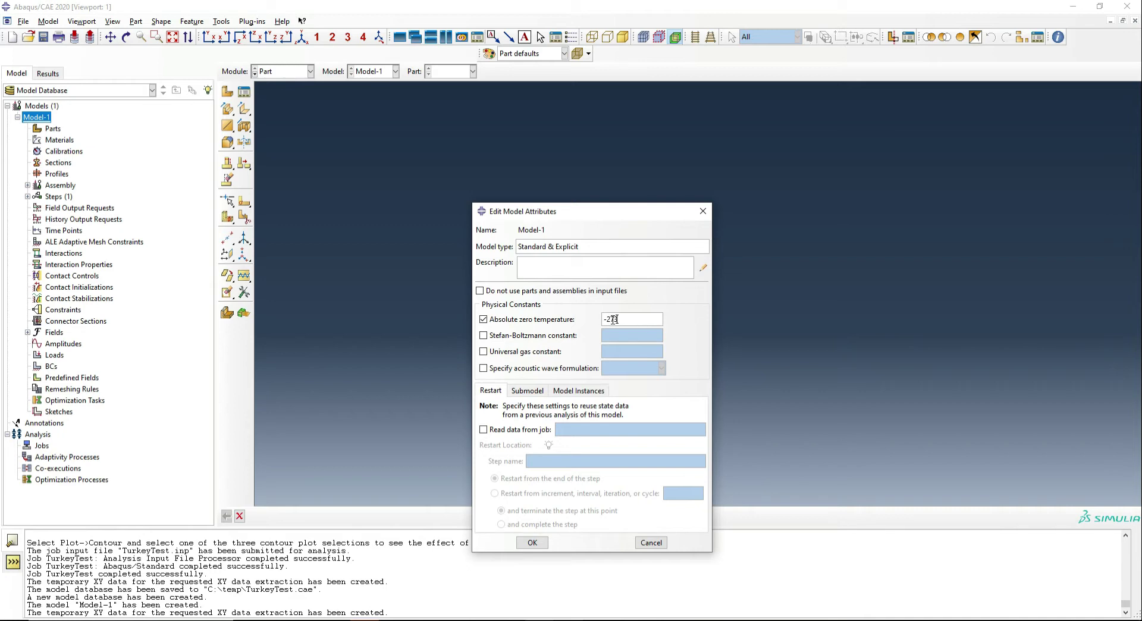
pyautogui.click(533, 336)
pyautogui.click(634, 337)
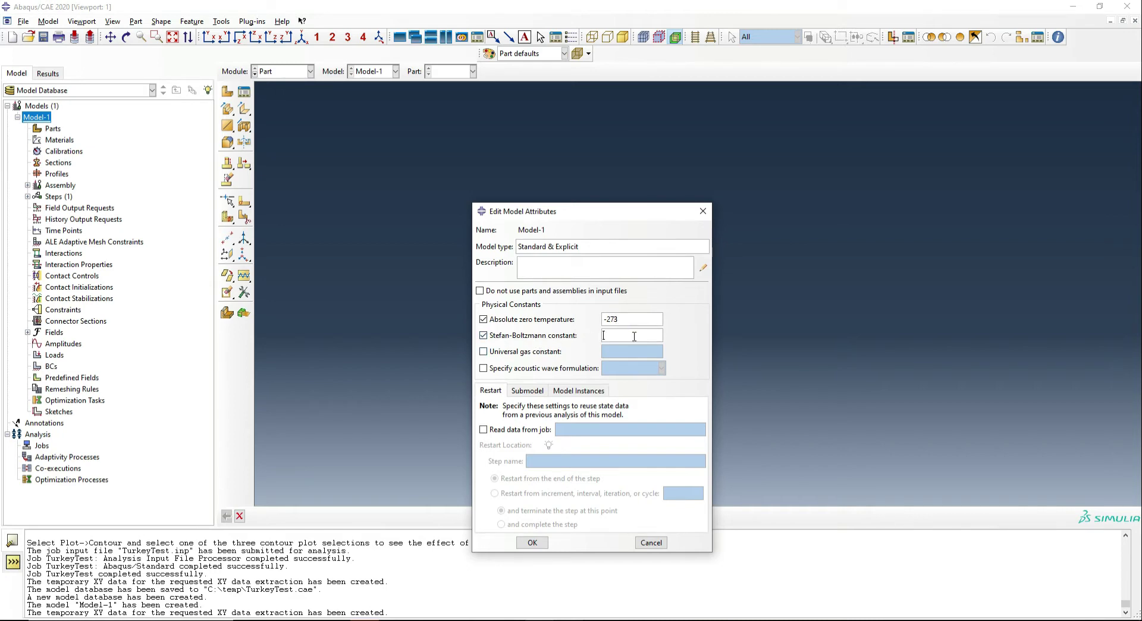
pyautogui.write('5.6e-11')
pyautogui.click(532, 542)
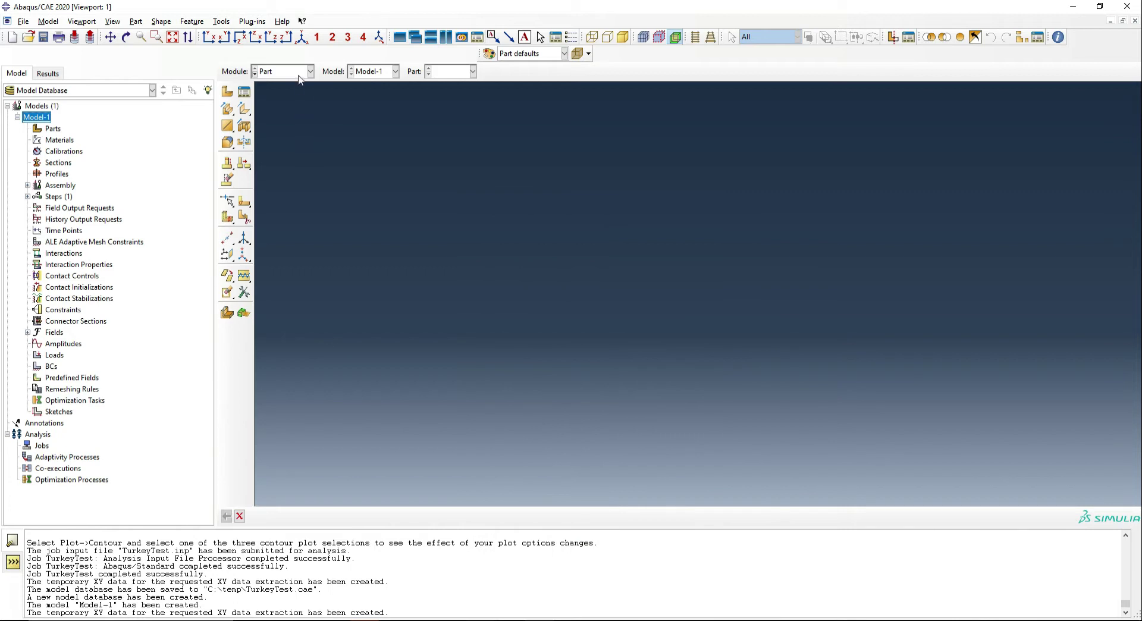
# - Create a 3D solid revolved part named TurkeyBody with approximate size 21000
pyautogui.click(227, 91)
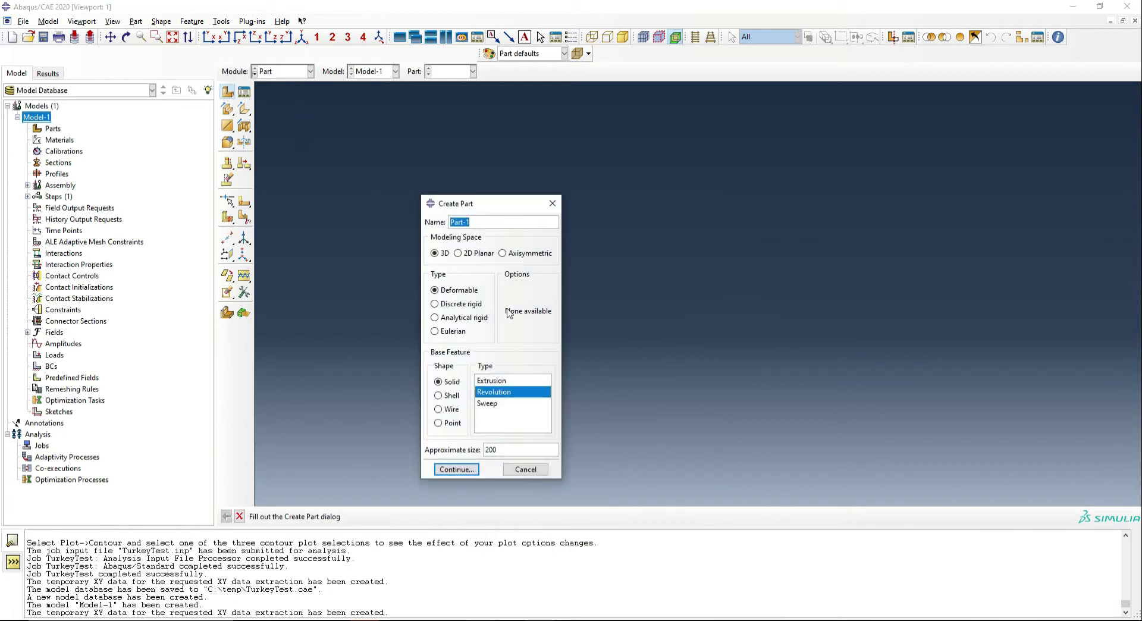
pyautogui.write('Turkey')
pyautogui.press('BackSpace')
pyautogui.press('BackSpace')
pyautogui.press('BackSpace')
pyautogui.press('BackSpace')
pyautogui.write('rkeyBod')
pyautogui.doubleClick(487, 450)
pyautogui.write('21000')
pyautogui.click(458, 470)
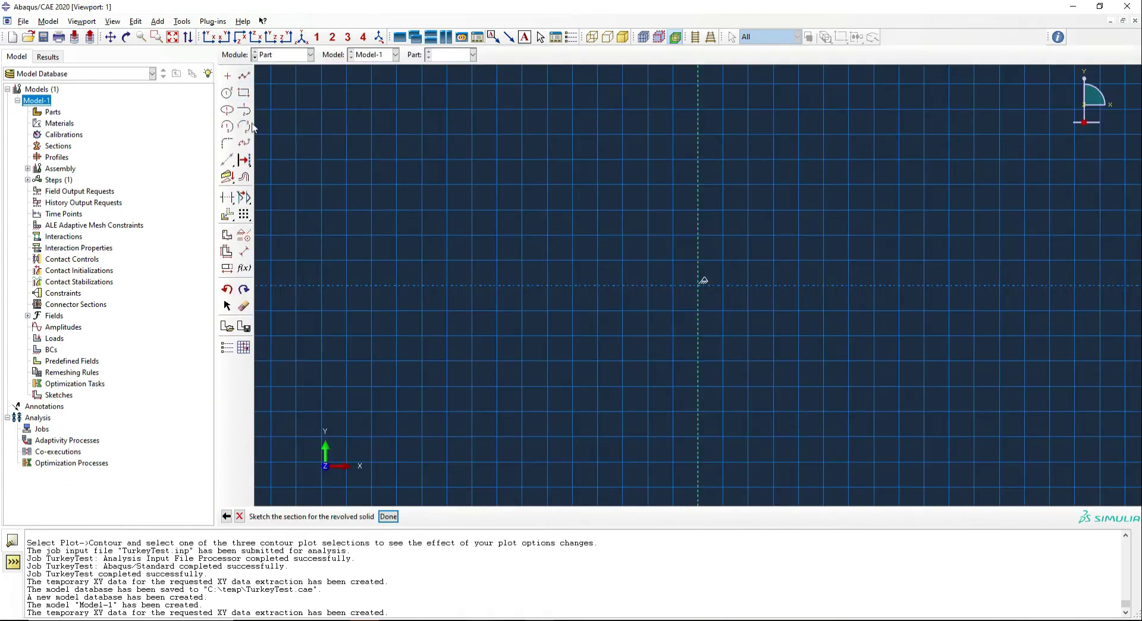
# - Sketch the outer spline of the turkey profile from the horizontal axis to the vertical axis
pyautogui.click(244, 143)
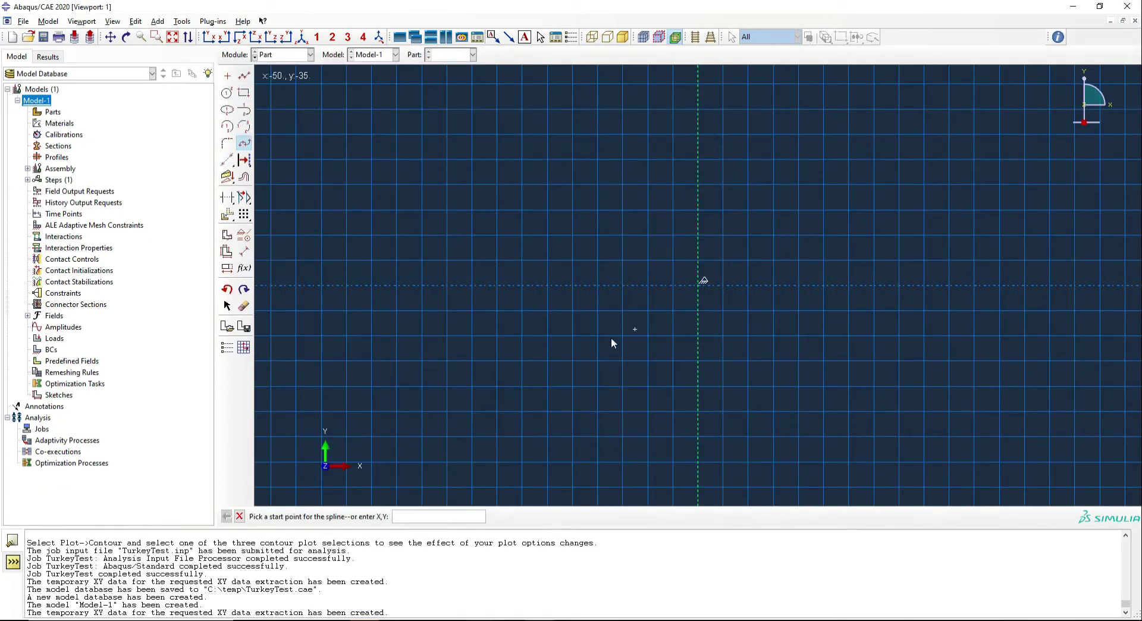
pyautogui.scroll(-3, 548, 424)
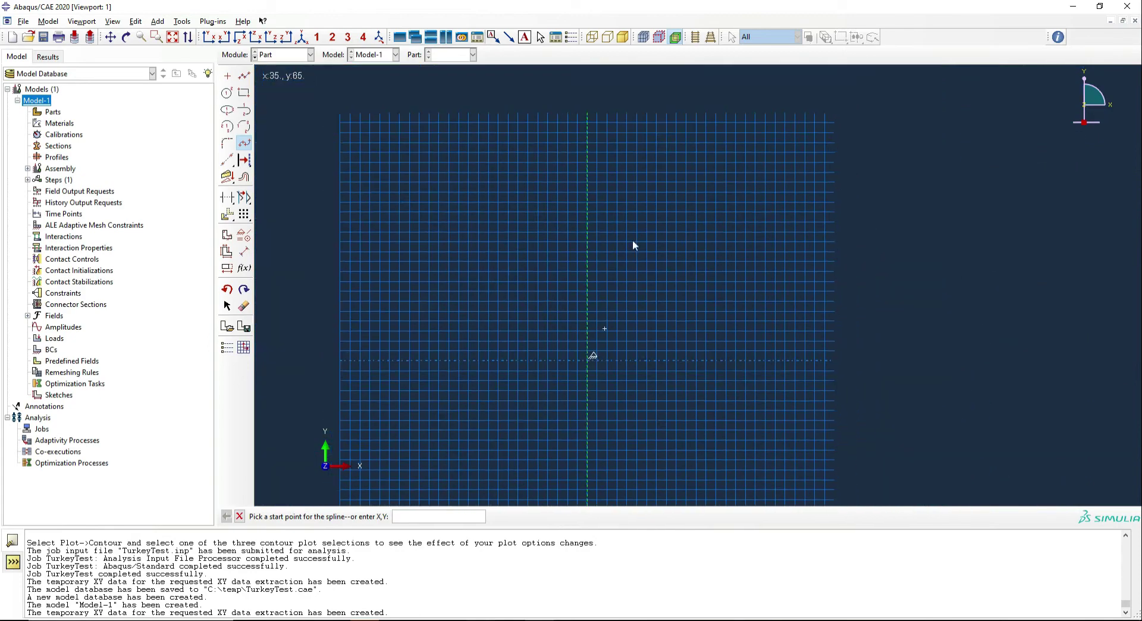
pyautogui.scroll(1, 604, 385)
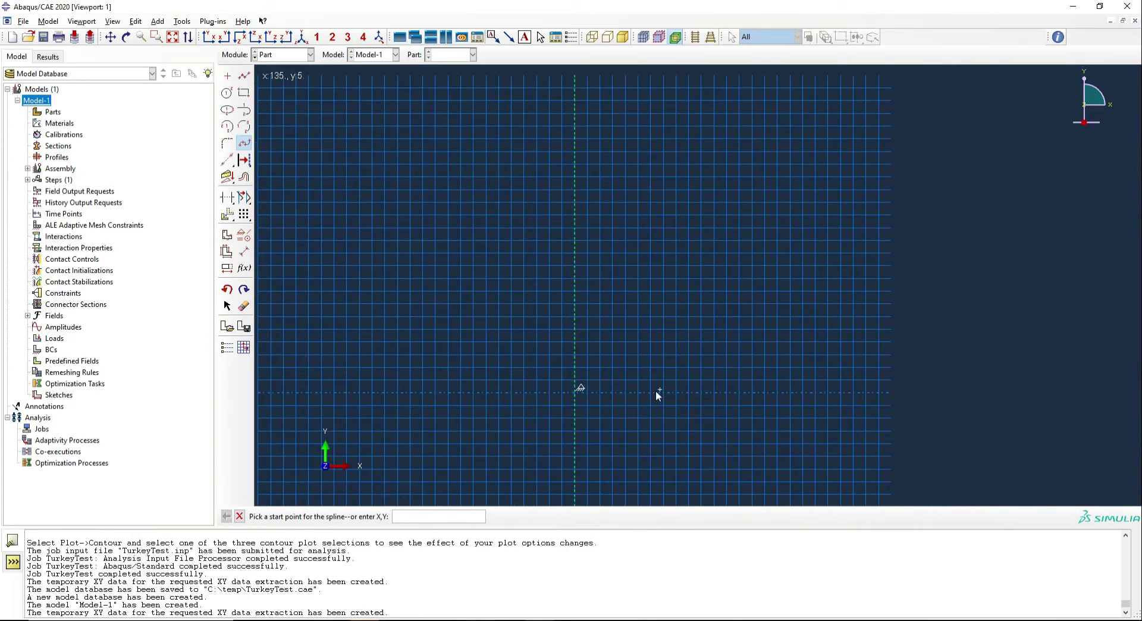
pyautogui.scroll(3, 627, 393)
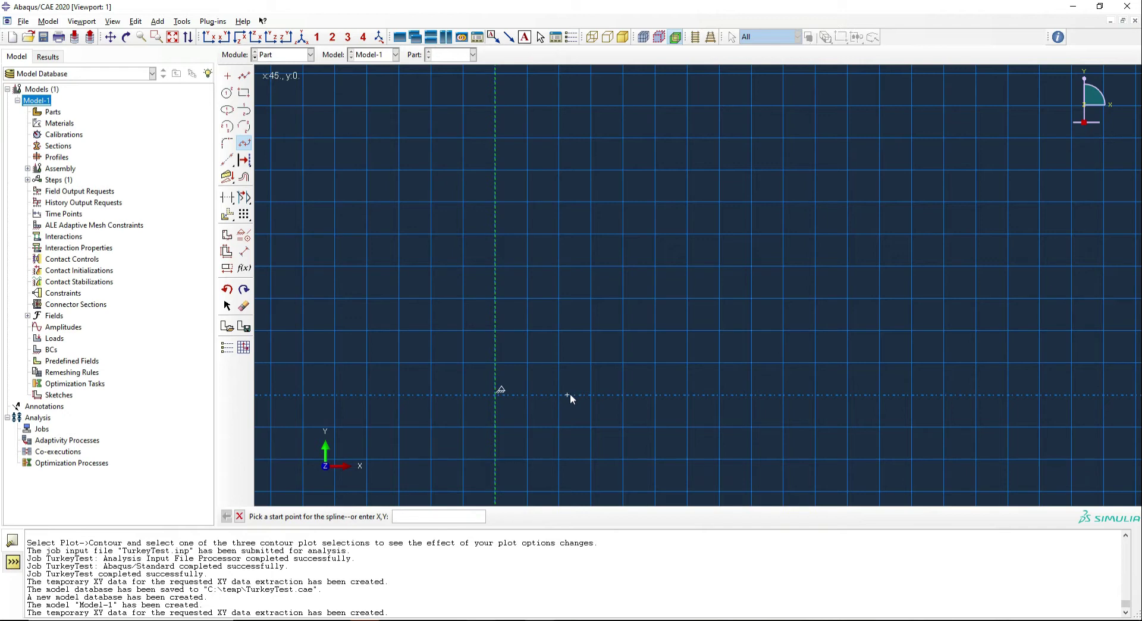
pyautogui.click(570, 394)
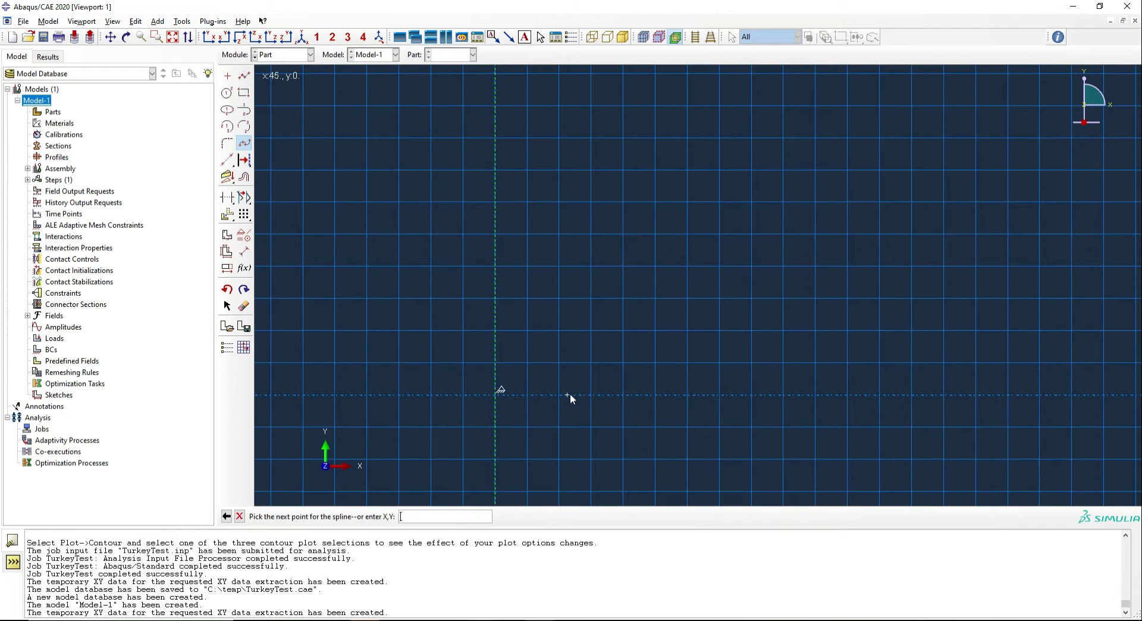
pyautogui.click(600, 331)
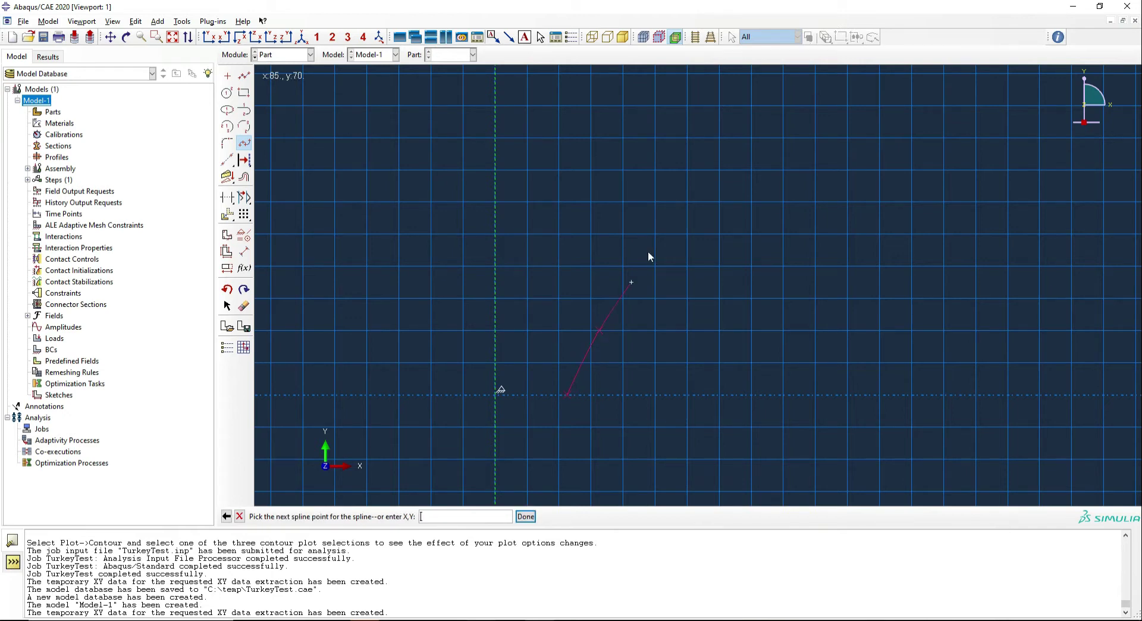
pyautogui.click(662, 153)
pyautogui.scroll(5, 637, 206)
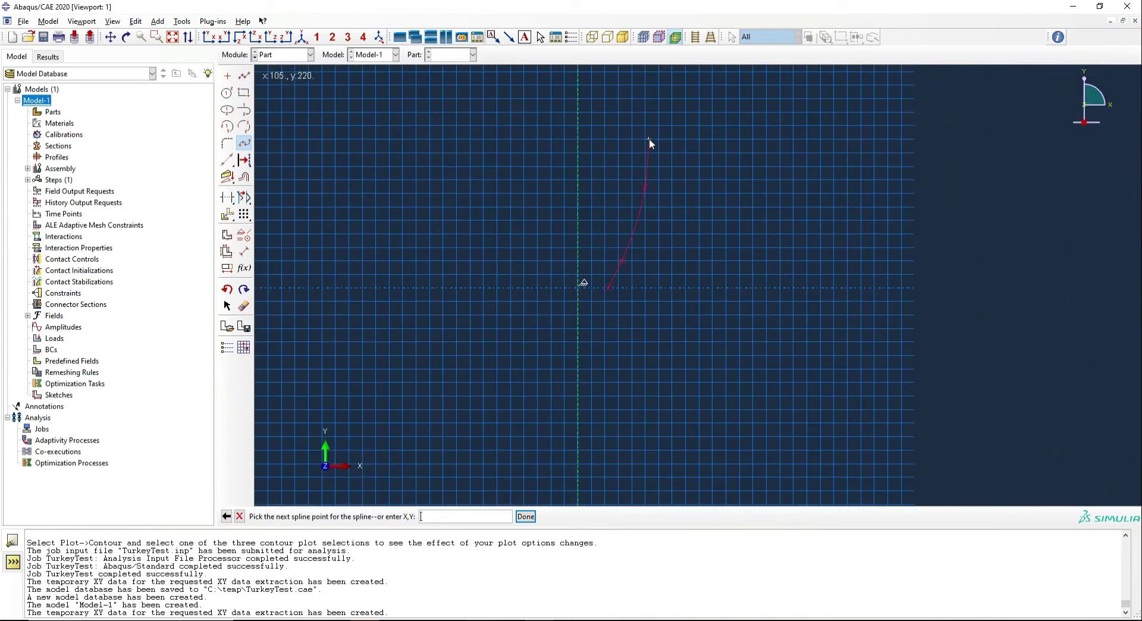
pyautogui.click(644, 123)
pyautogui.scroll(2, 642, 193)
pyautogui.scroll(-2, 634, 184)
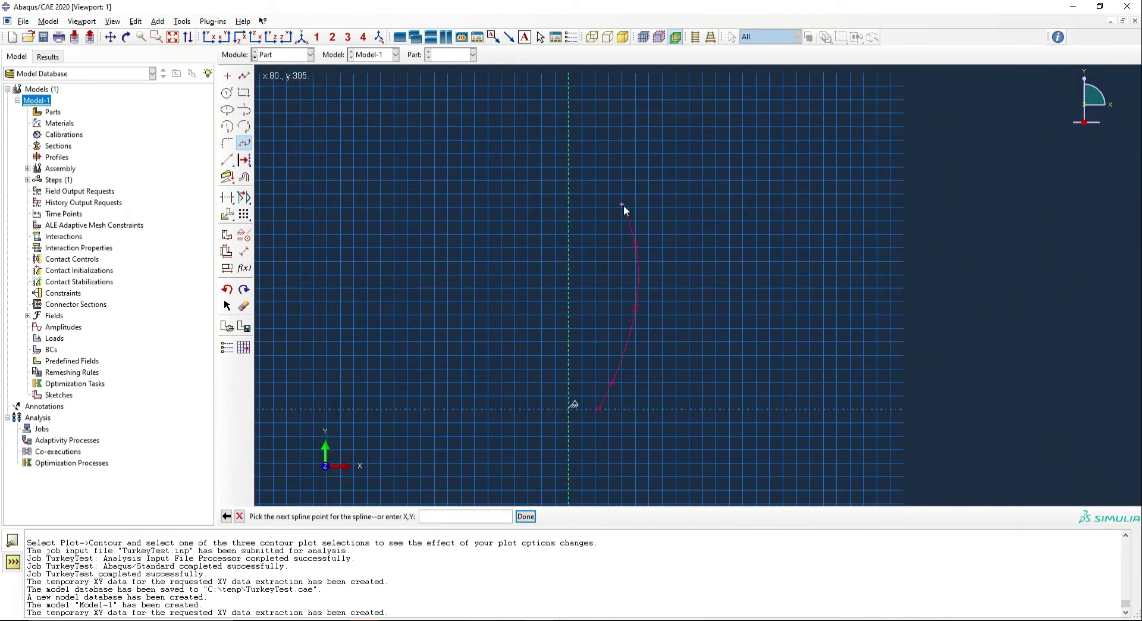
pyautogui.click(577, 219)
pyautogui.middleClick(553, 231)
# - Sketch the inner spline from the outer curve's bottom end to the vertical axis
pyautogui.scroll(-2, 590, 410)
pyautogui.click(598, 414)
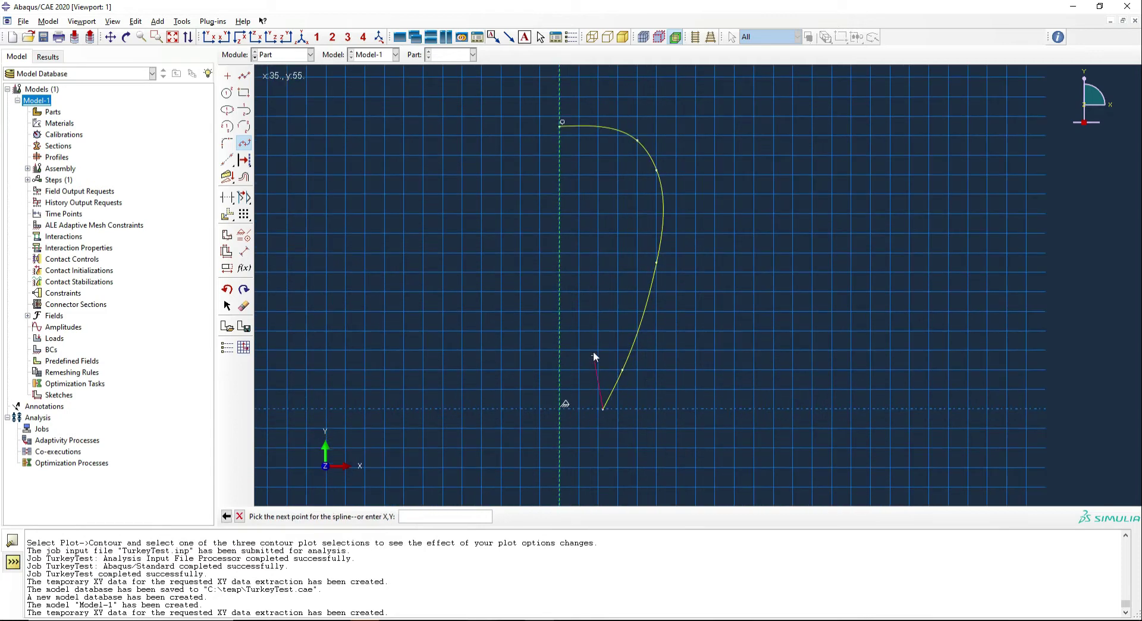
pyautogui.click(598, 309)
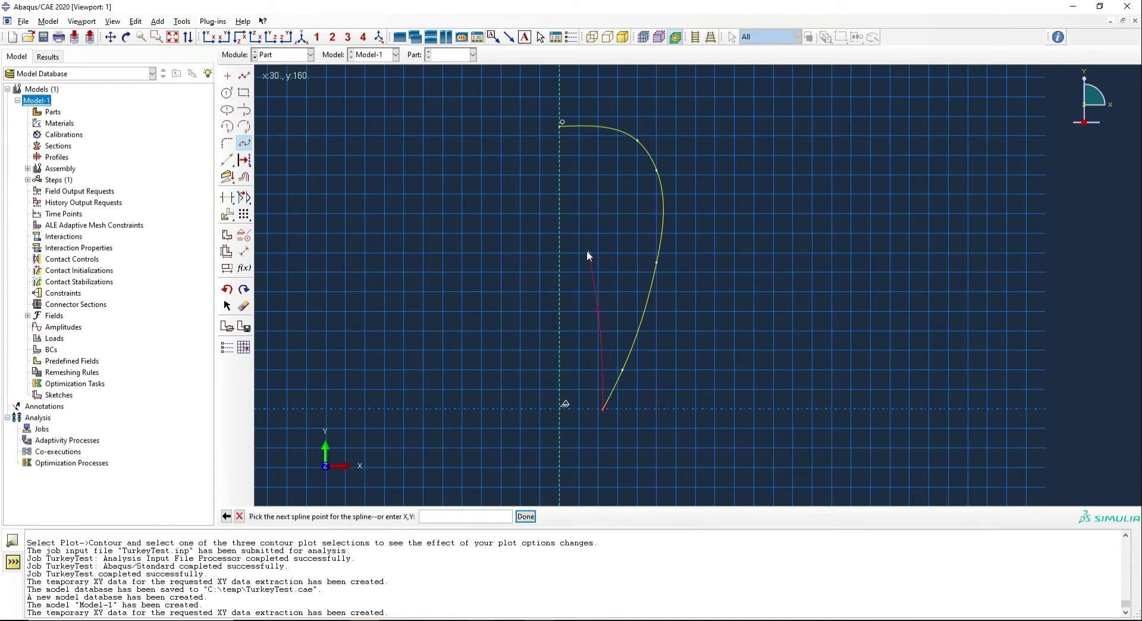
pyautogui.click(584, 248)
pyautogui.doubleClick(559, 241)
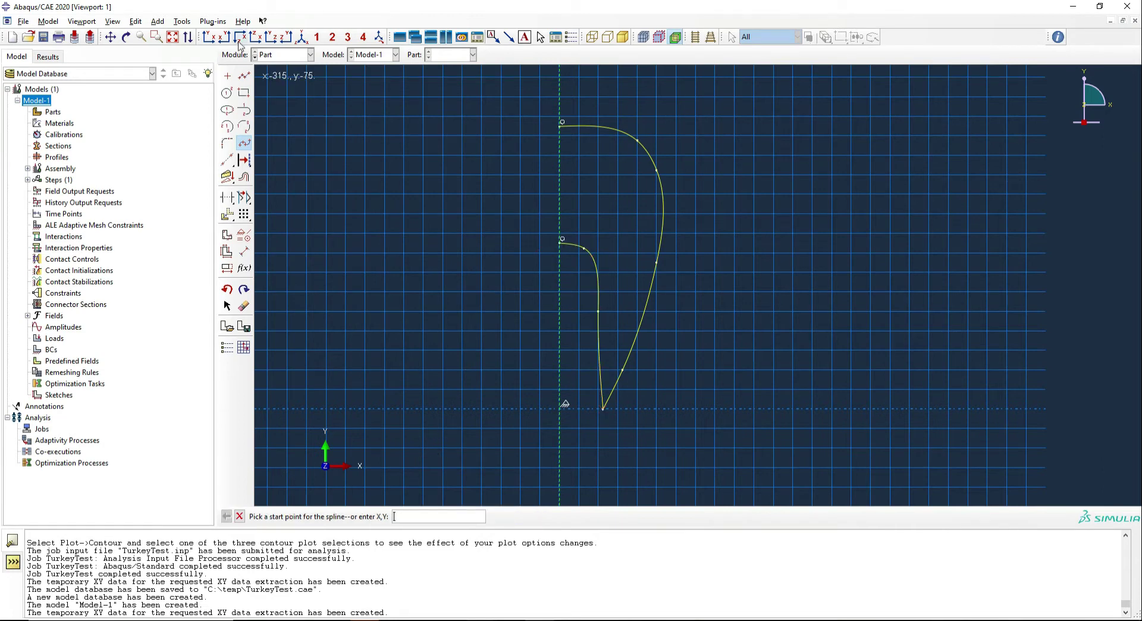
# - Close the profile with a vertical line along the axis and revolve it 360°
pyautogui.click(244, 75)
pyautogui.click(562, 122)
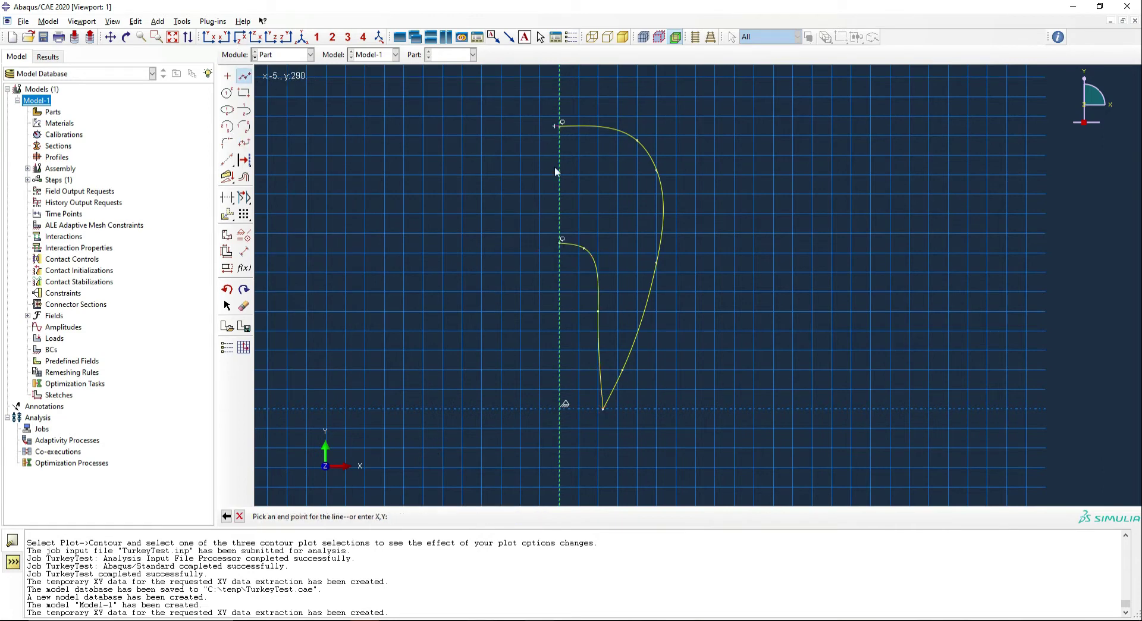
pyautogui.click(561, 241)
pyautogui.click(240, 516)
pyautogui.click(388, 516)
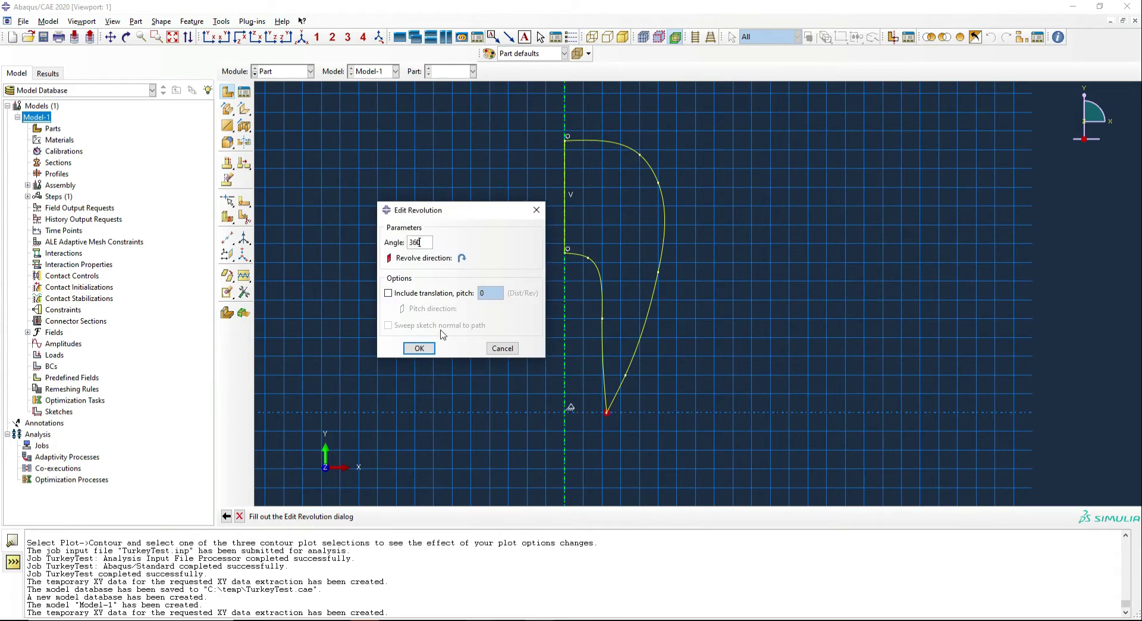
pyautogui.click(428, 351)
pyautogui.keyDown('ctrl'); pyautogui.keyDown('alt'); pyautogui.moveTo(823, 339); pyautogui.dragTo(689, 377); pyautogui.keyUp('alt'); pyautogui.keyUp('ctrl')
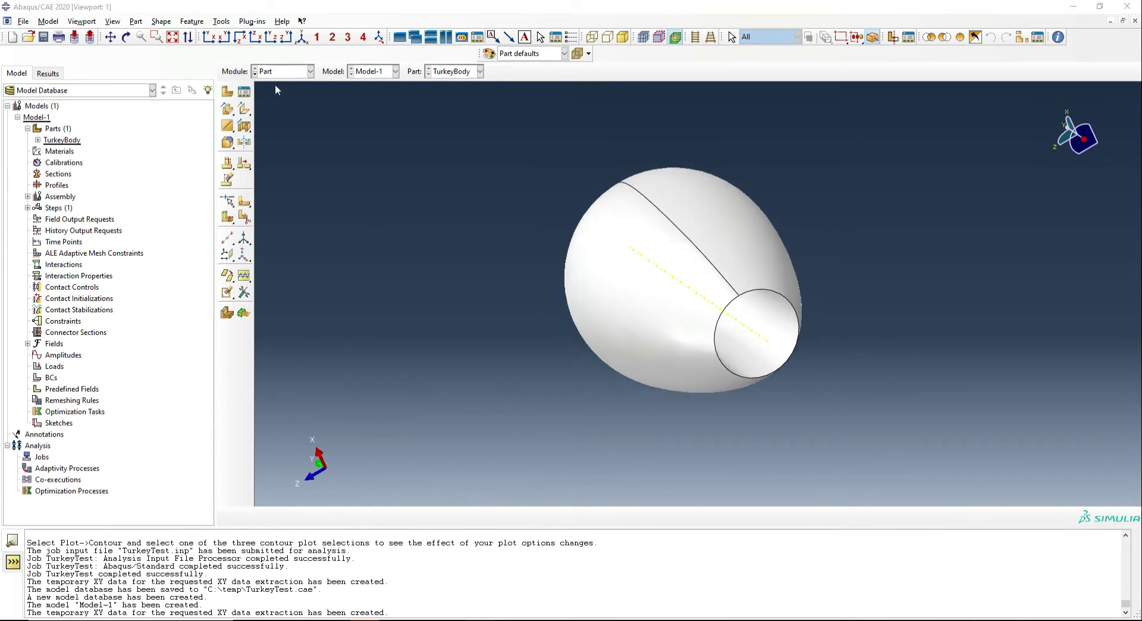
# - Start a second revolved 3D part named Leg
pyautogui.click(228, 92)
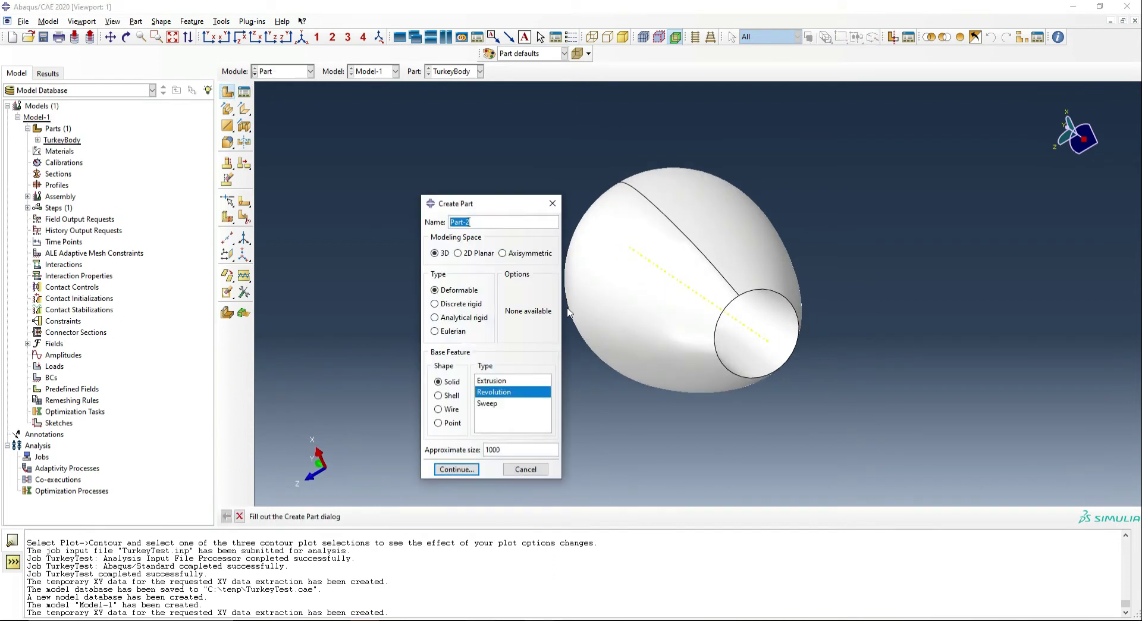
pyautogui.write('Leg')
pyautogui.click(460, 473)
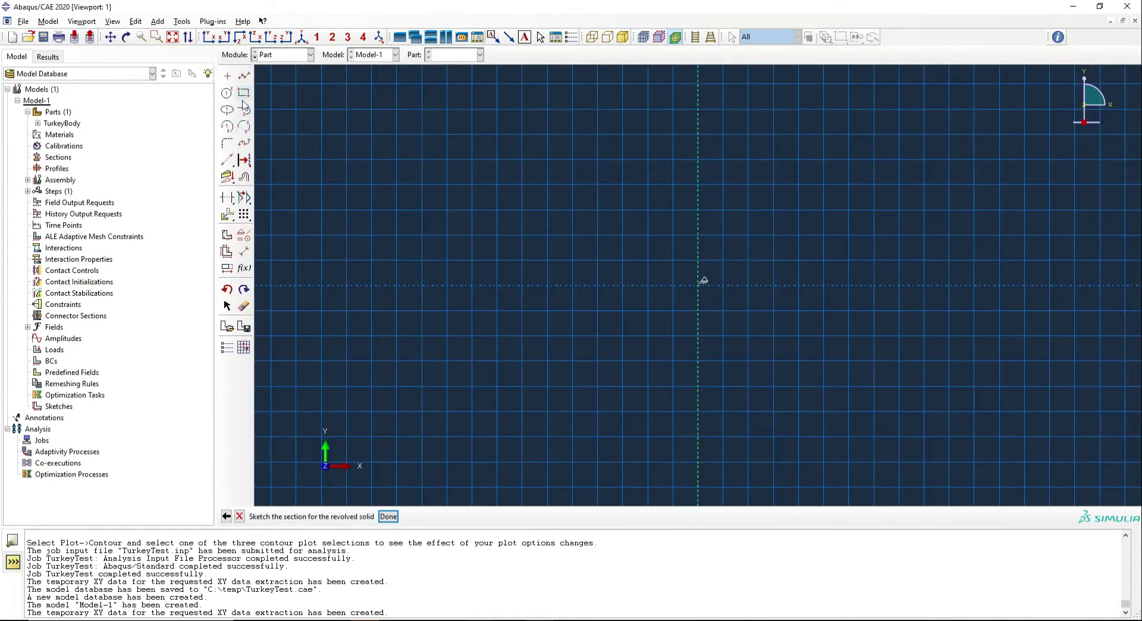
# - Sketch the leg's spline profile from the origin up to its top point
pyautogui.click(244, 141)
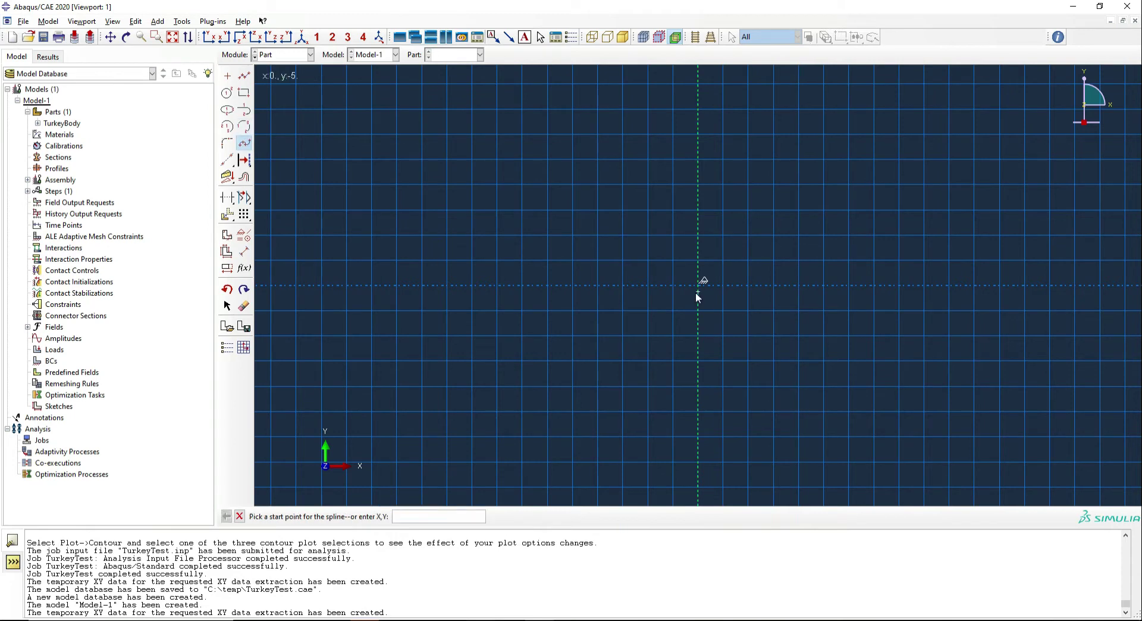
pyautogui.click(701, 286)
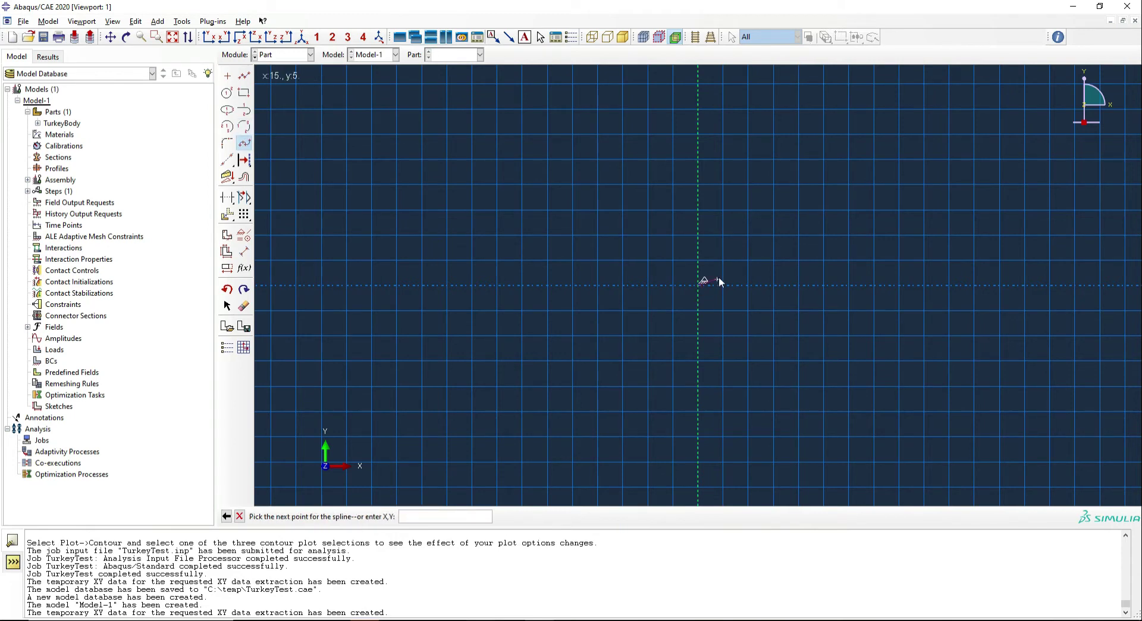
pyautogui.click(720, 282)
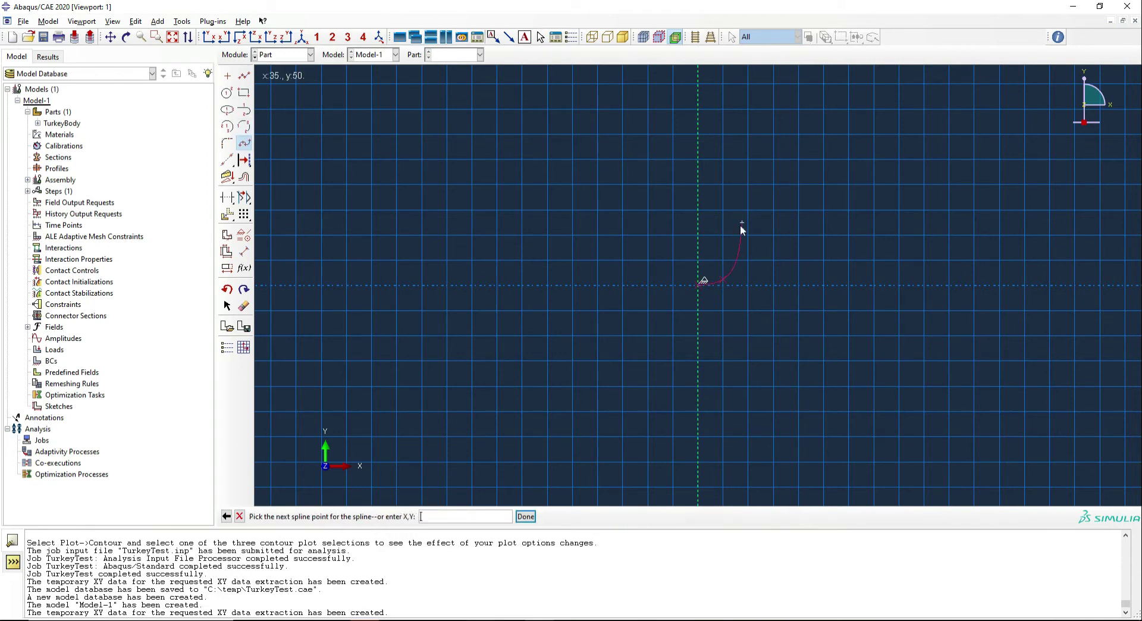
pyautogui.click(226, 516)
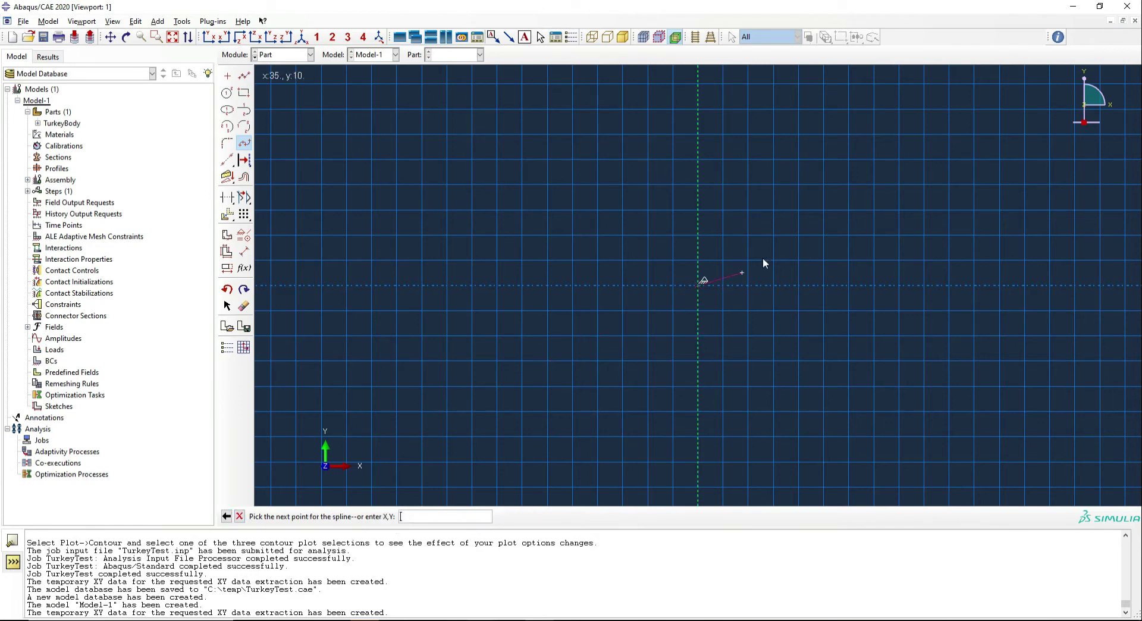
pyautogui.click(717, 280)
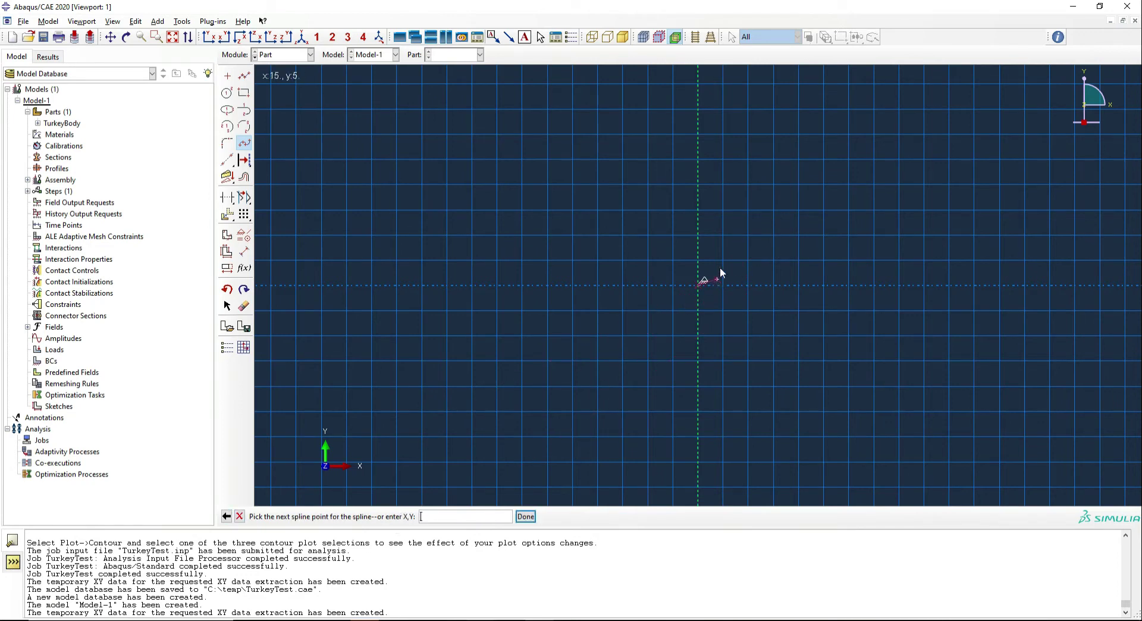
pyautogui.click(723, 234)
pyautogui.scroll(-3, 721, 238)
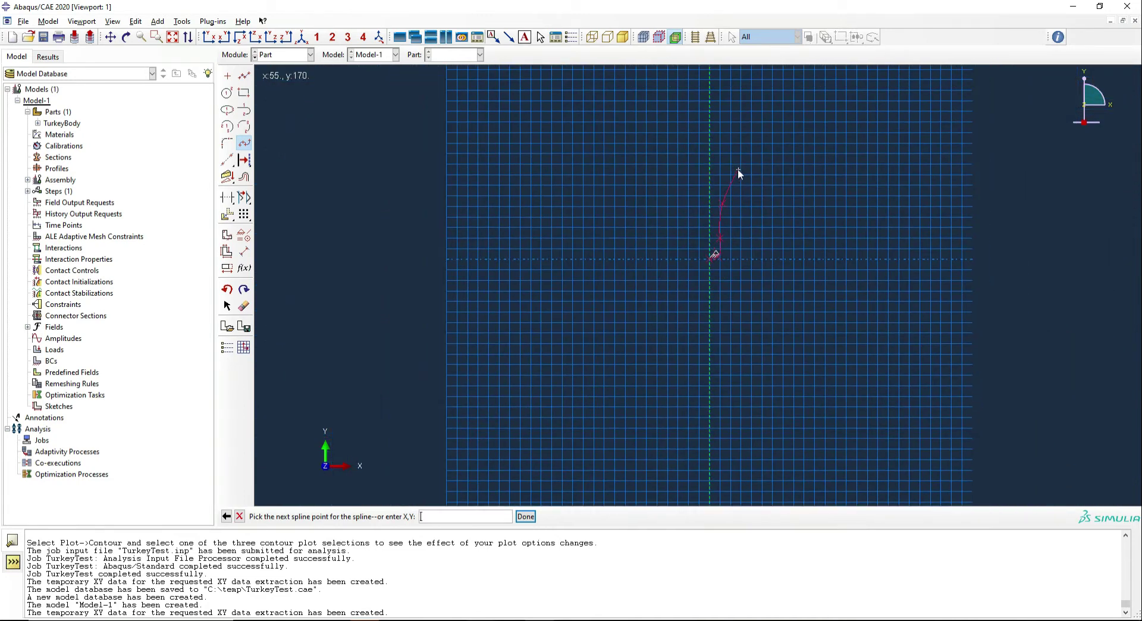
pyautogui.doubleClick(714, 140)
pyautogui.scroll(2, 702, 172)
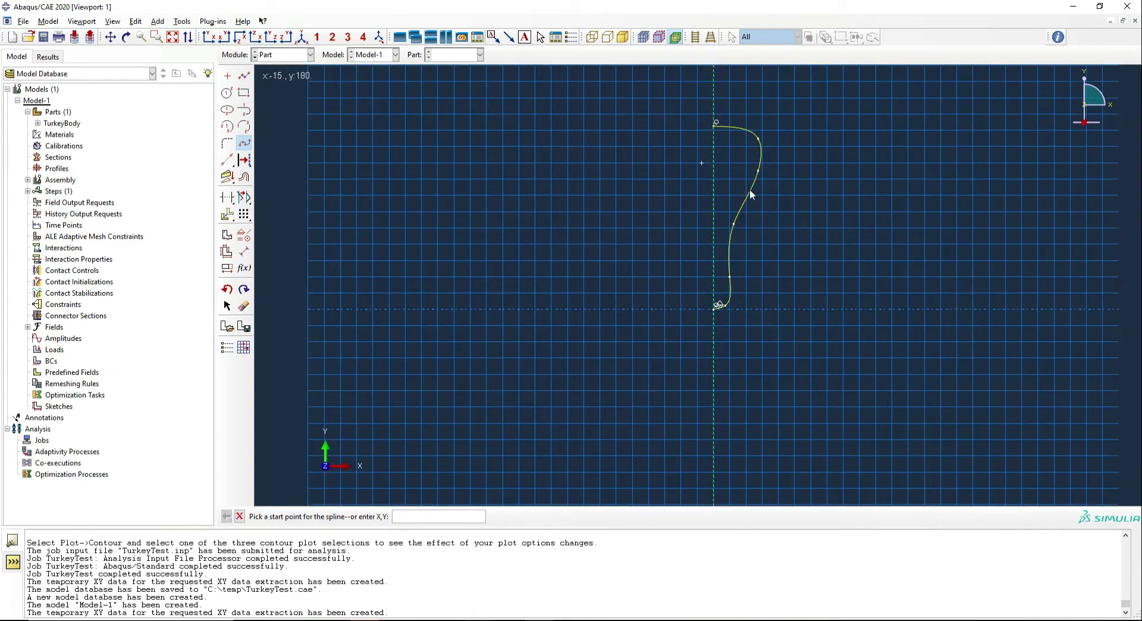
# - Join the spline's top and bottom points with a vertical line and revolve it into the Leg part
pyautogui.click(244, 76)
pyautogui.click(716, 124)
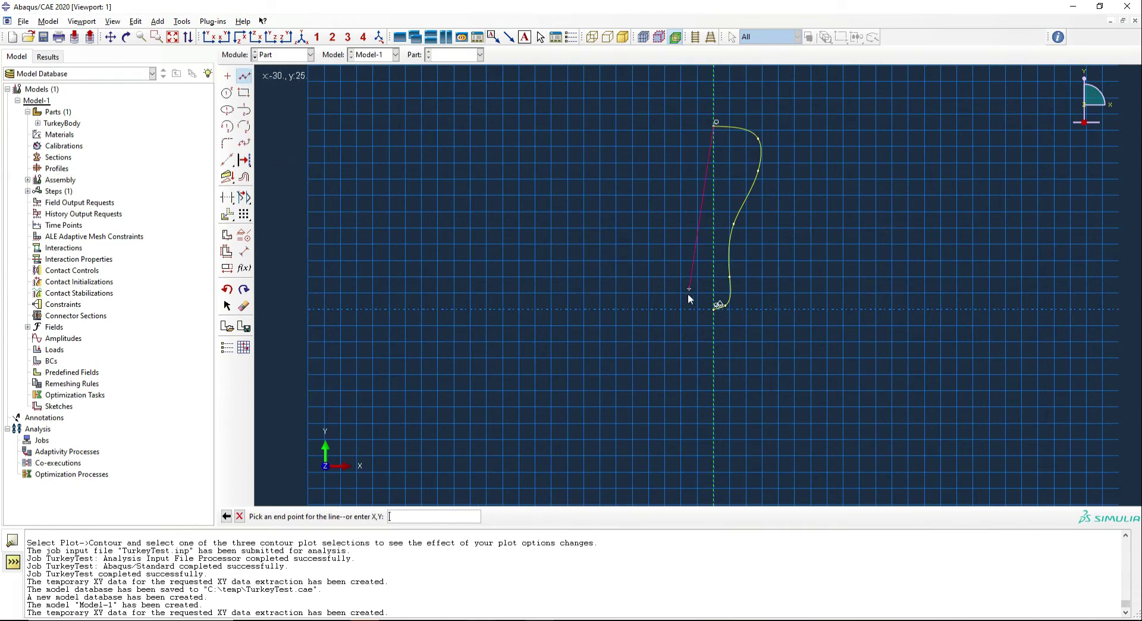
pyautogui.click(714, 308)
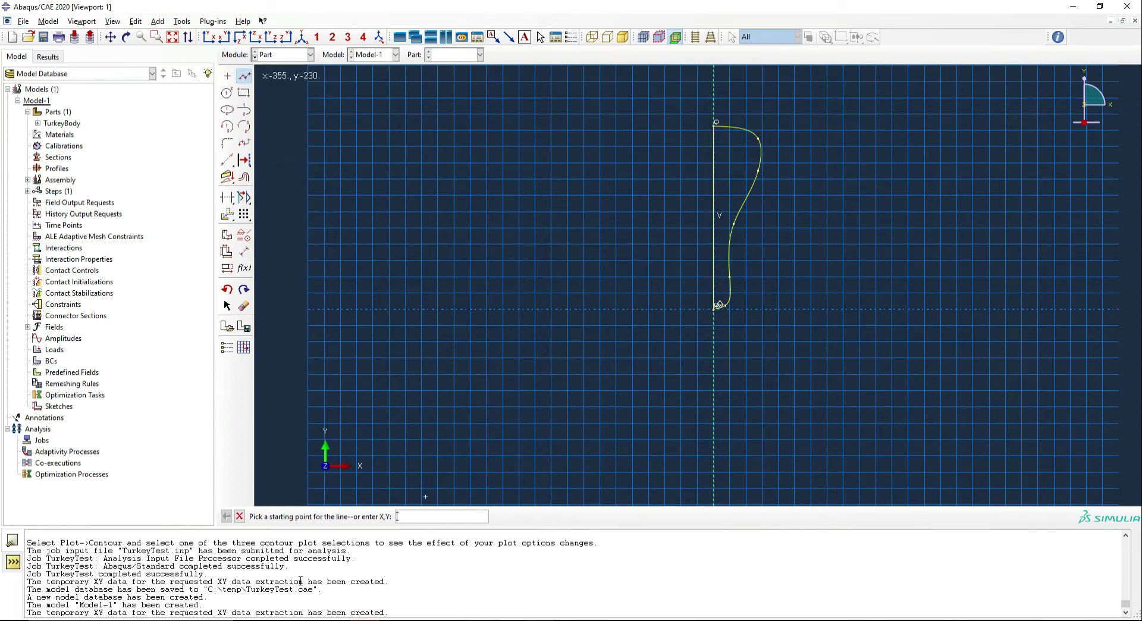
pyautogui.click(239, 516)
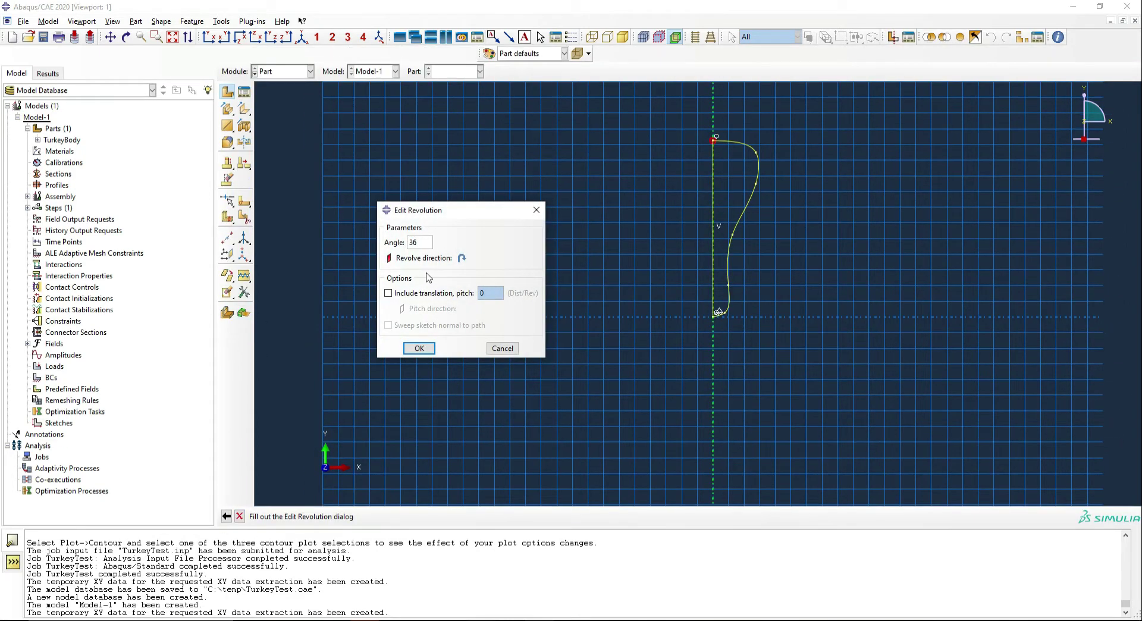
pyautogui.click(420, 348)
pyautogui.keyDown('ctrl'); pyautogui.keyDown('alt'); pyautogui.moveTo(801, 296); pyautogui.dragTo(484, 163); pyautogui.keyUp('alt'); pyautogui.keyUp('ctrl')
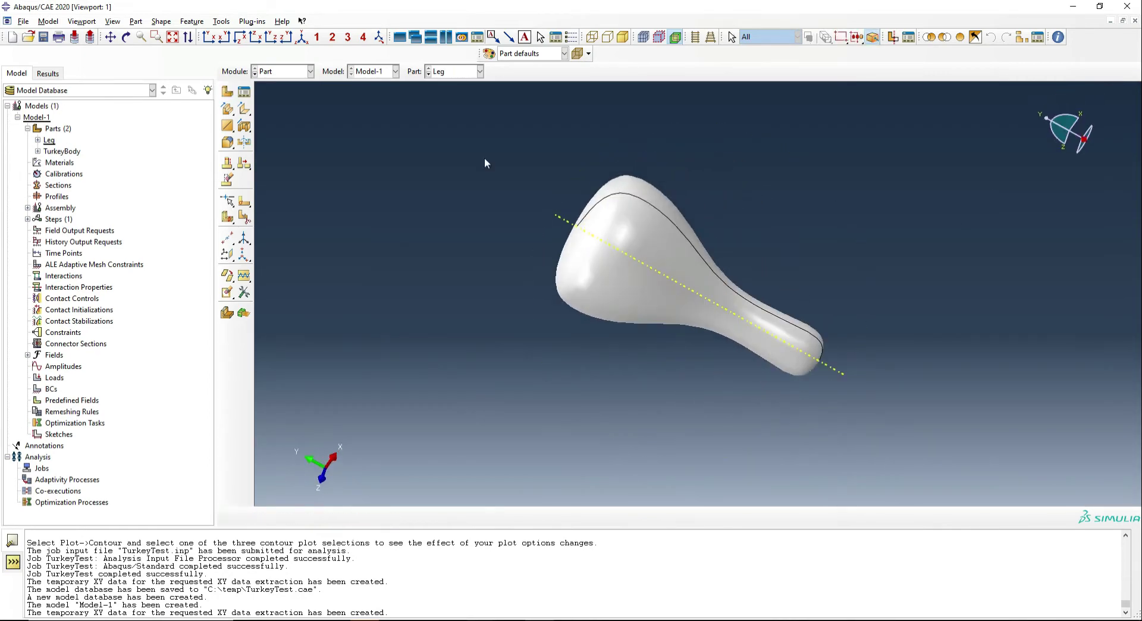
# - Create a new 3D deformable planar shell part named Tray
pyautogui.click(299, 71)
pyautogui.click(299, 71)
pyautogui.click(227, 91)
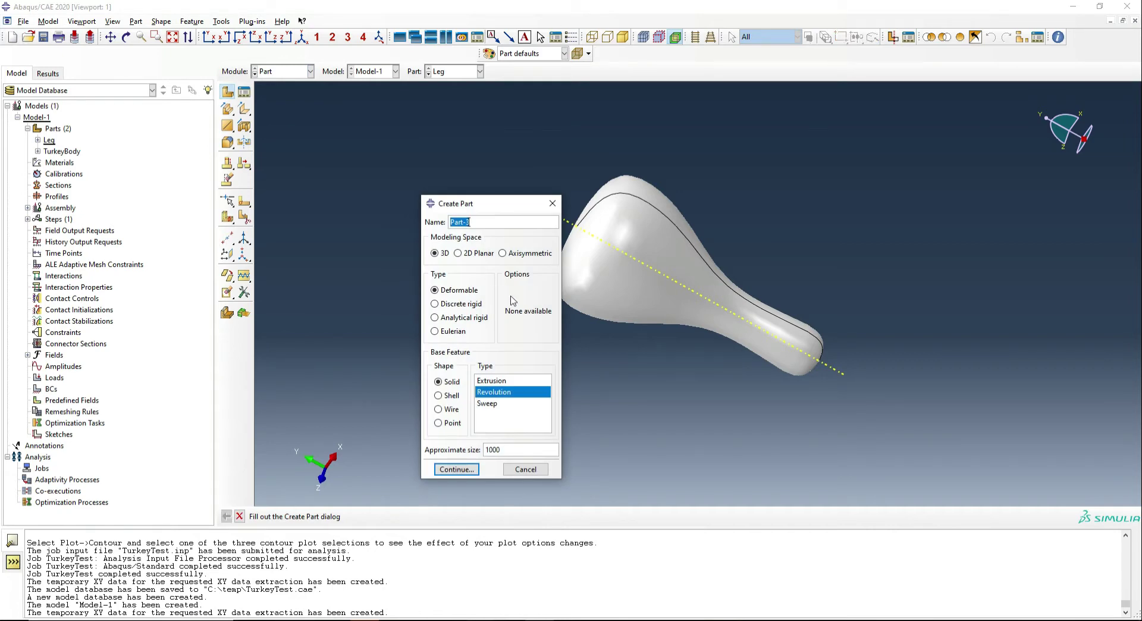
pyautogui.press('BackSpace')
pyautogui.click(449, 396)
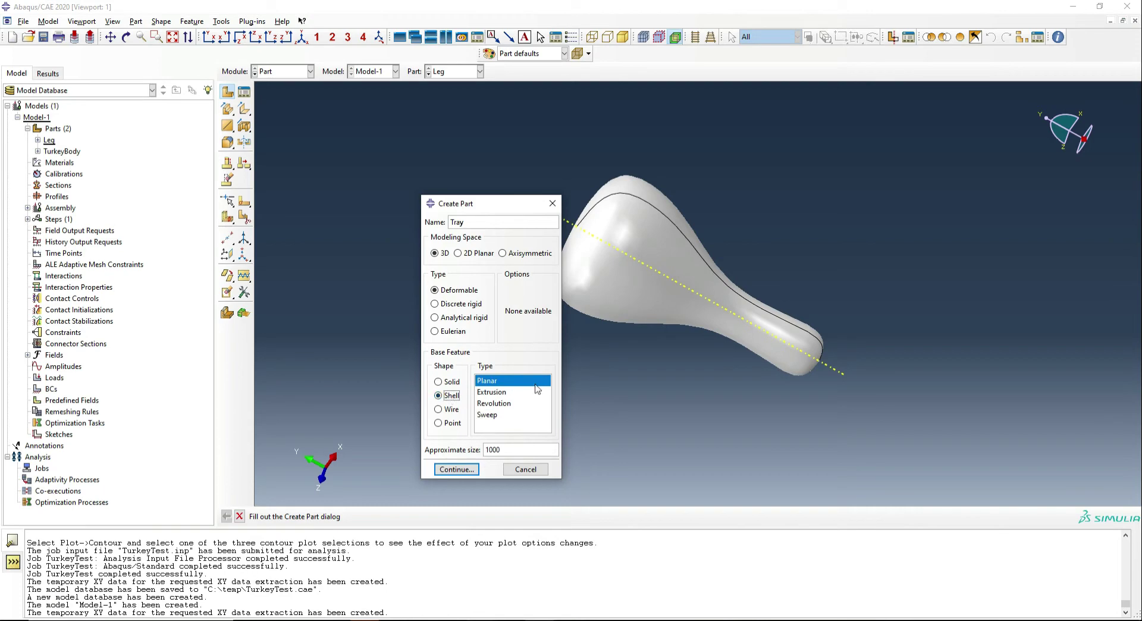
pyautogui.click(457, 469)
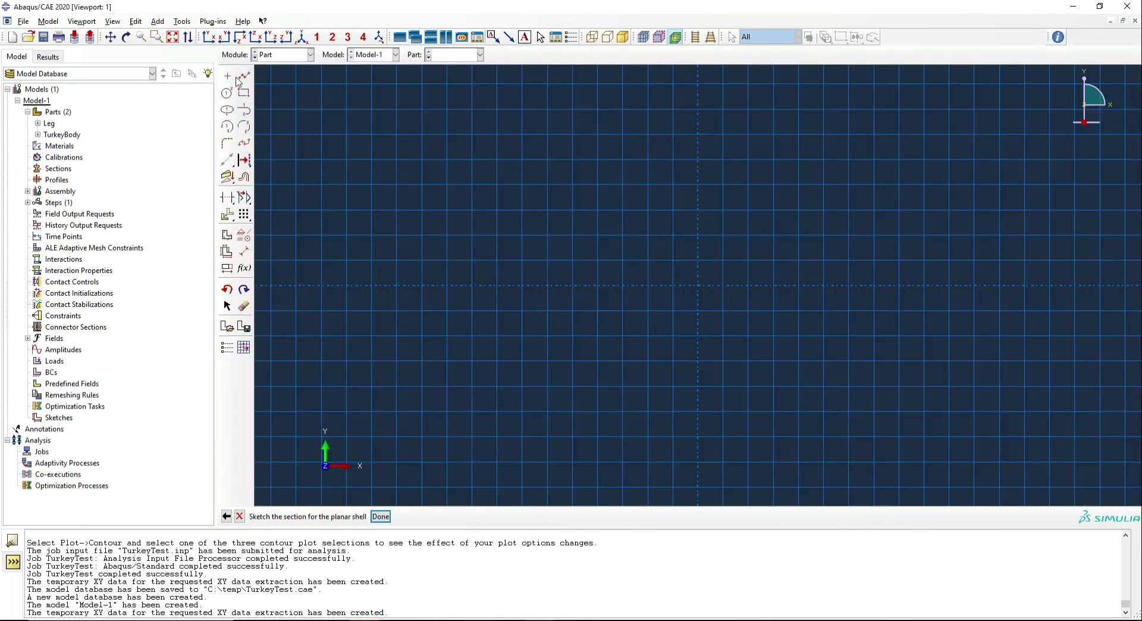
# - Sketch a rectangle from 0,0 to 400,350 to finish the Tray part
pyautogui.click(244, 93)
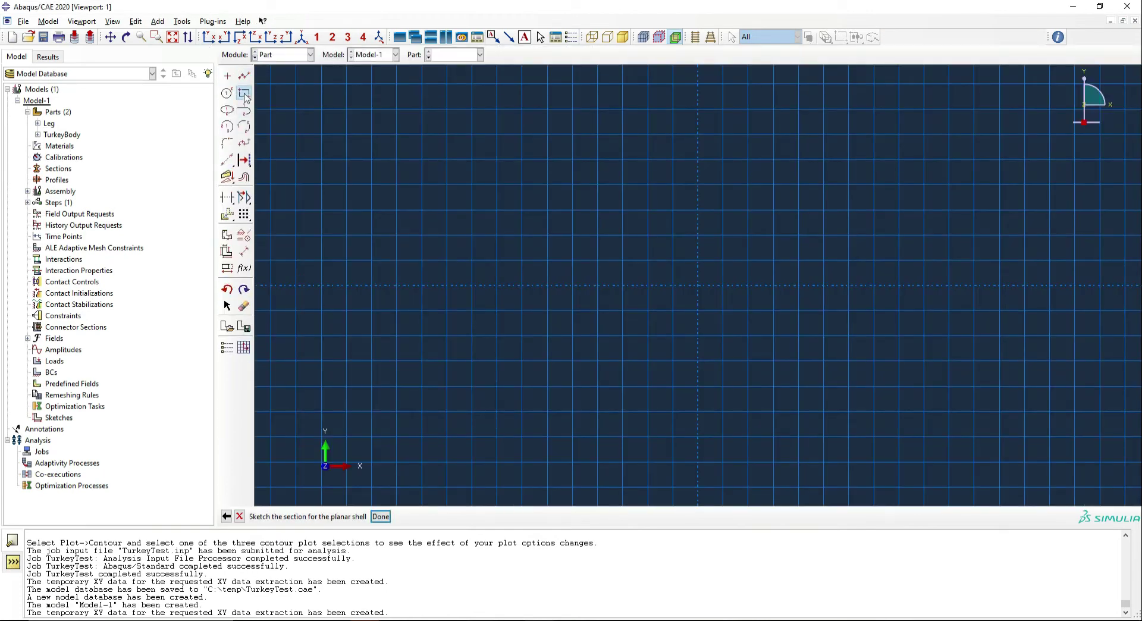
pyautogui.click(700, 289)
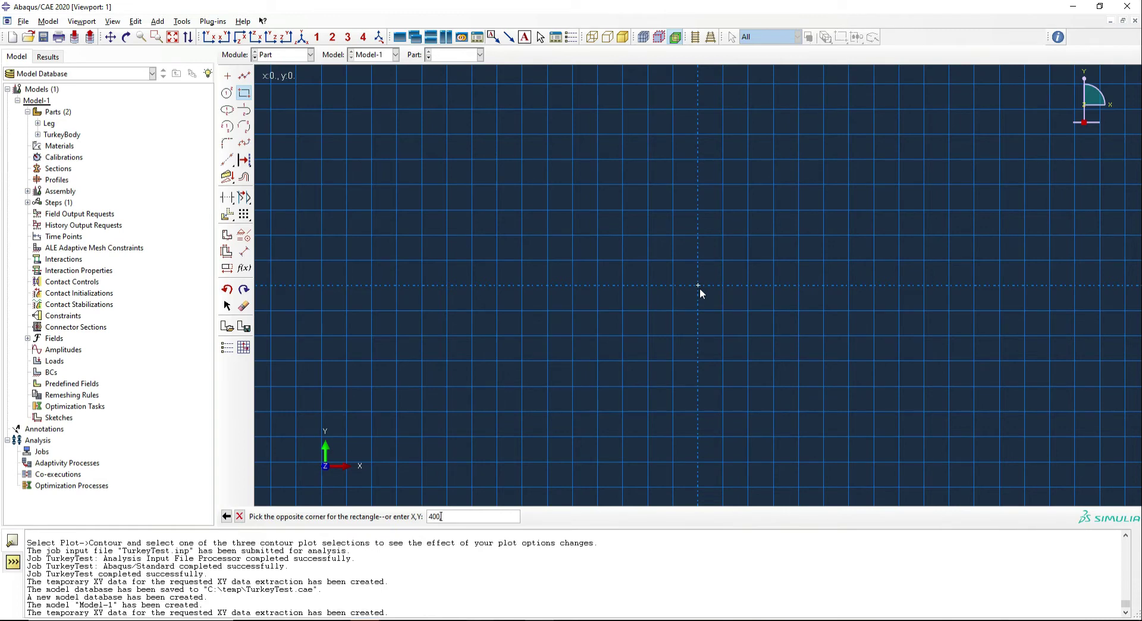
pyautogui.write('400,350')
pyautogui.press('Return')
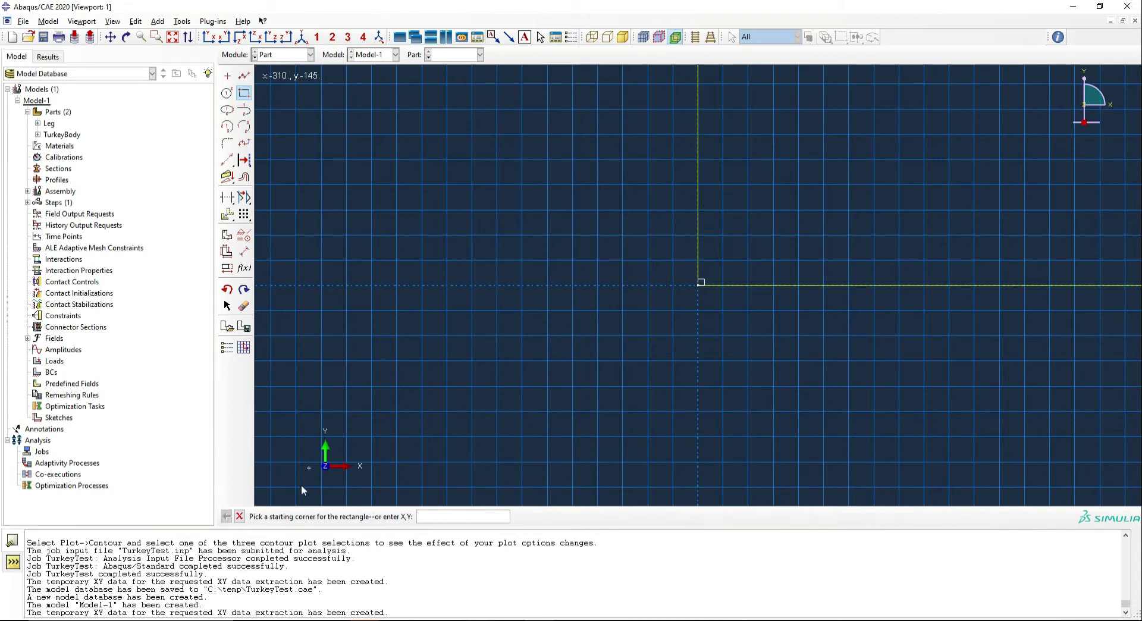
pyautogui.click(241, 515)
pyautogui.click(382, 517)
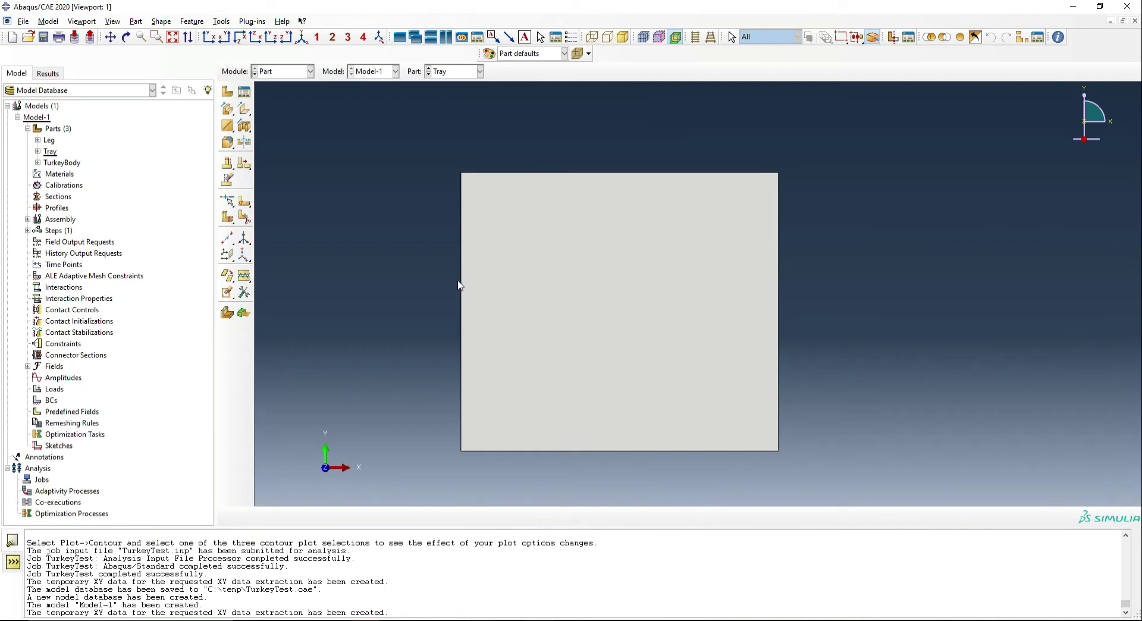
# - In the Assembly module, create instances of the Leg, Tray and TurkeyBody parts
pyautogui.click(309, 71)
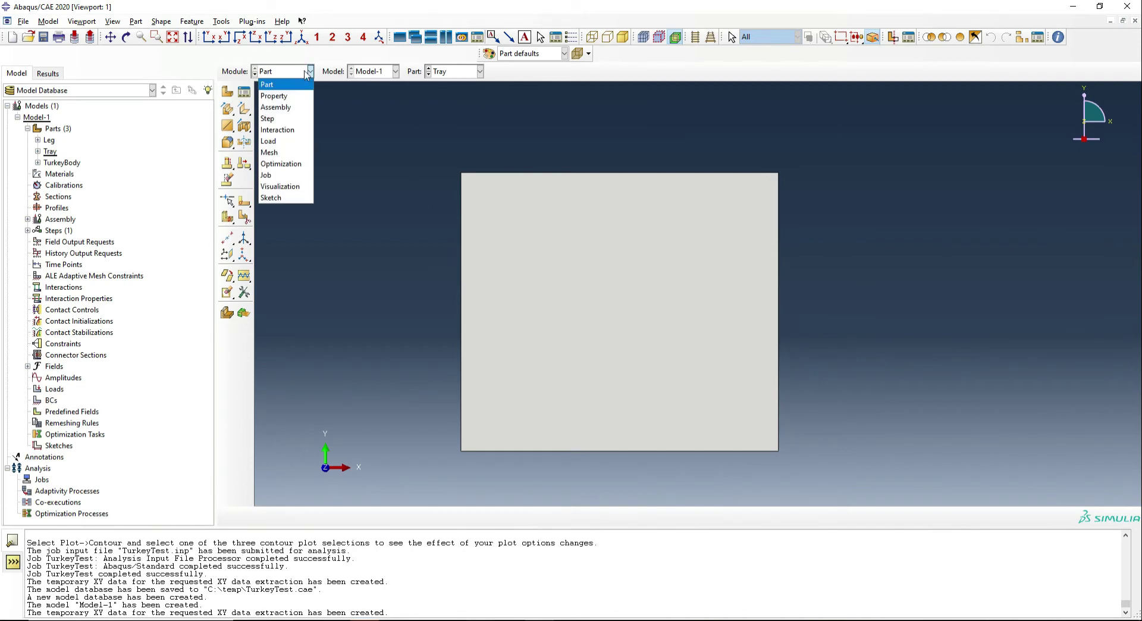
pyautogui.click(291, 107)
pyautogui.click(227, 91)
pyautogui.click(36, 266)
pyautogui.keyDown('shift'); pyautogui.click(43, 288); pyautogui.keyUp('shift')
pyautogui.click(31, 420)
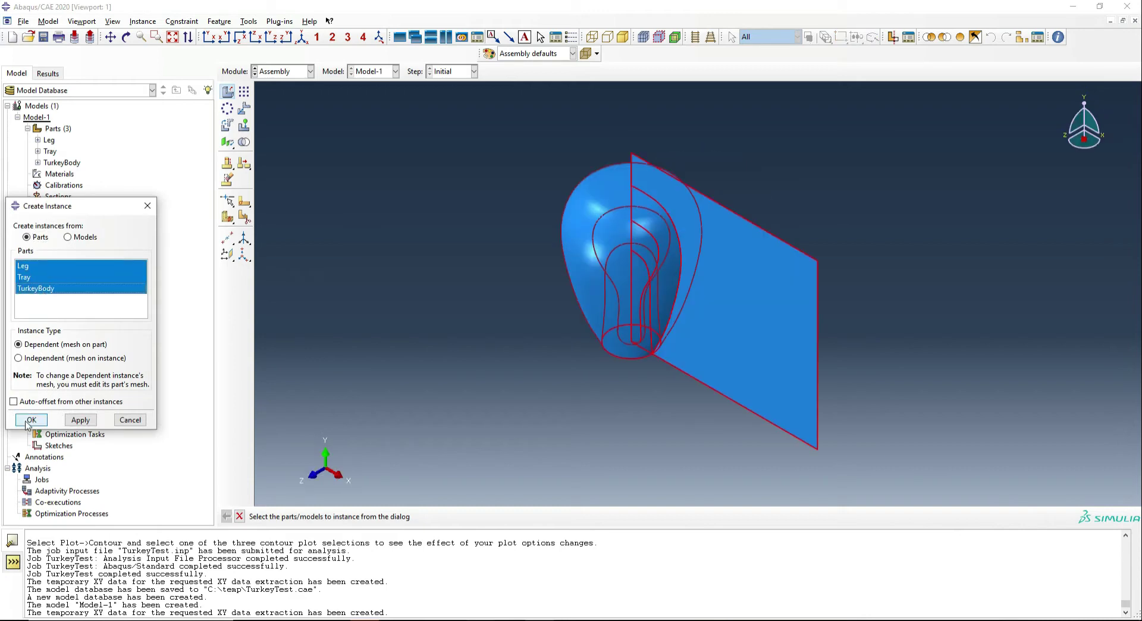
pyautogui.keyDown('ctrl'); pyautogui.keyDown('alt'); pyautogui.moveTo(699, 373); pyautogui.dragTo(690, 321); pyautogui.keyUp('alt'); pyautogui.keyUp('ctrl')
# - Translate the Leg-1 instance by 100, -50, -50
pyautogui.click(244, 109)
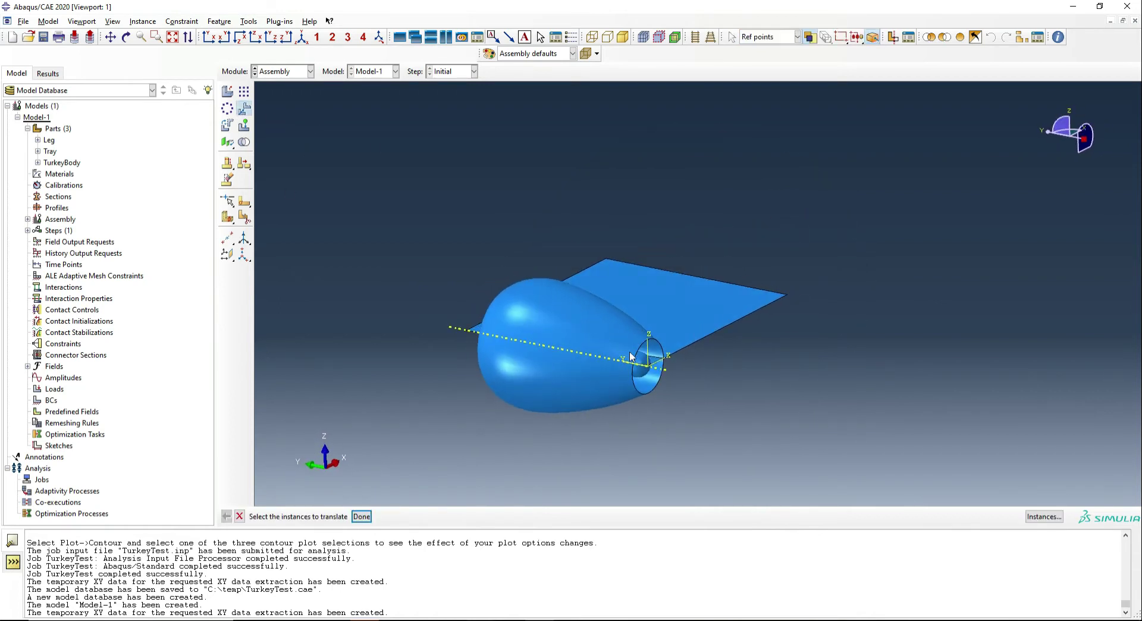
pyautogui.click(644, 370)
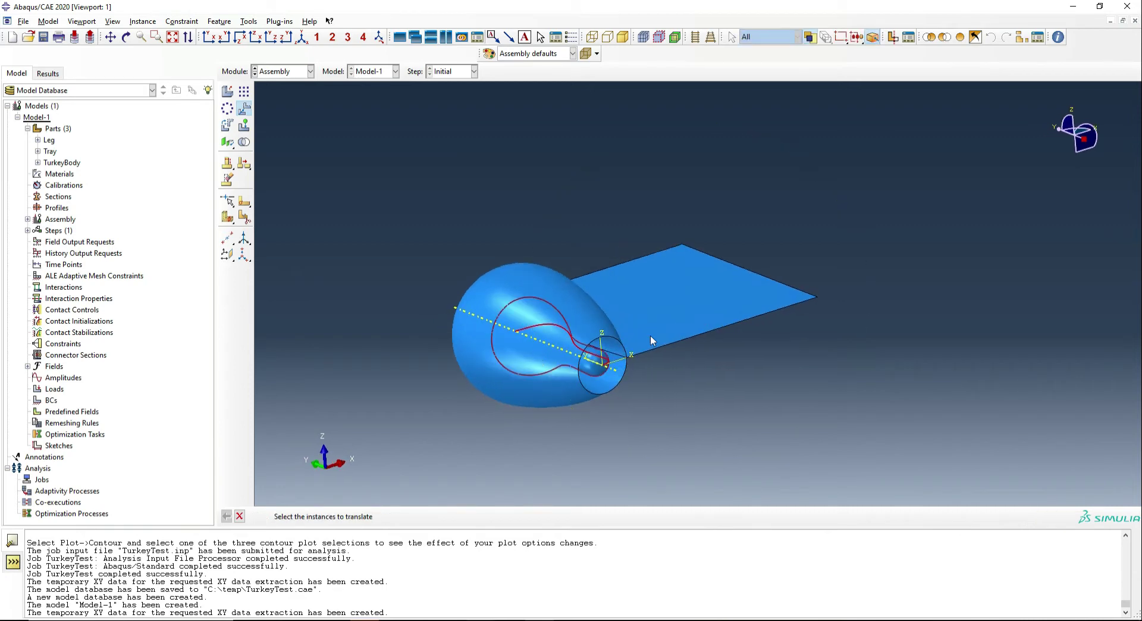
pyautogui.middleClick(644, 370)
pyautogui.middleClick(381, 431)
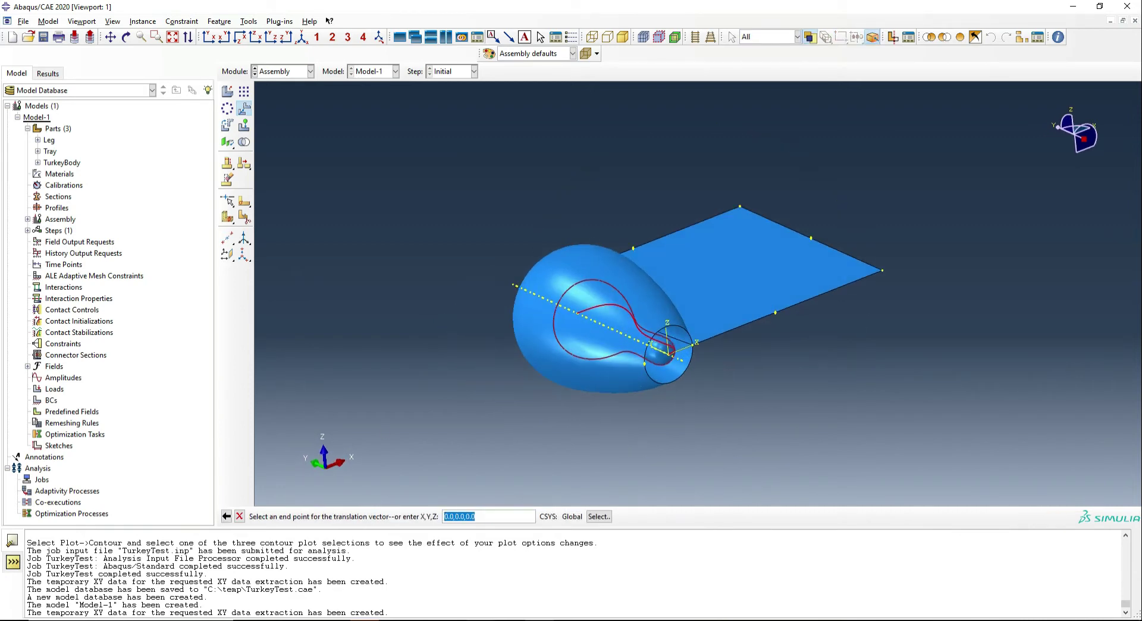
pyautogui.write('10')
pyautogui.press('Return')
pyautogui.keyDown('ctrl'); pyautogui.keyDown('alt'); pyautogui.moveTo(896, 392); pyautogui.dragTo(793, 307); pyautogui.keyUp('alt'); pyautogui.keyUp('ctrl')
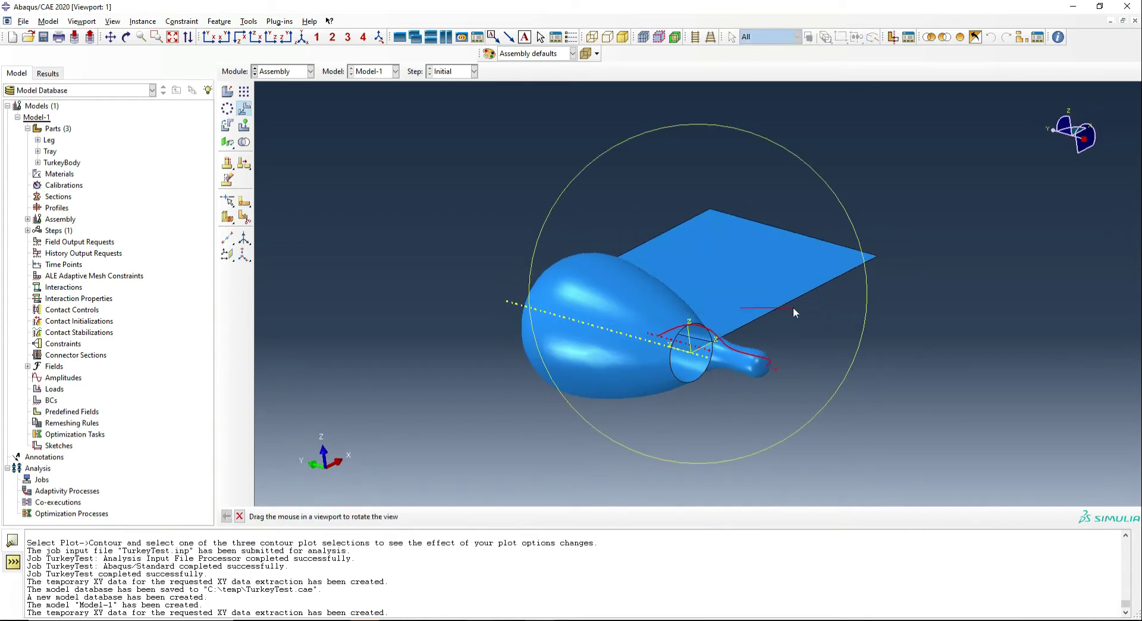
pyautogui.middleClick(613, 406)
pyautogui.click(227, 91)
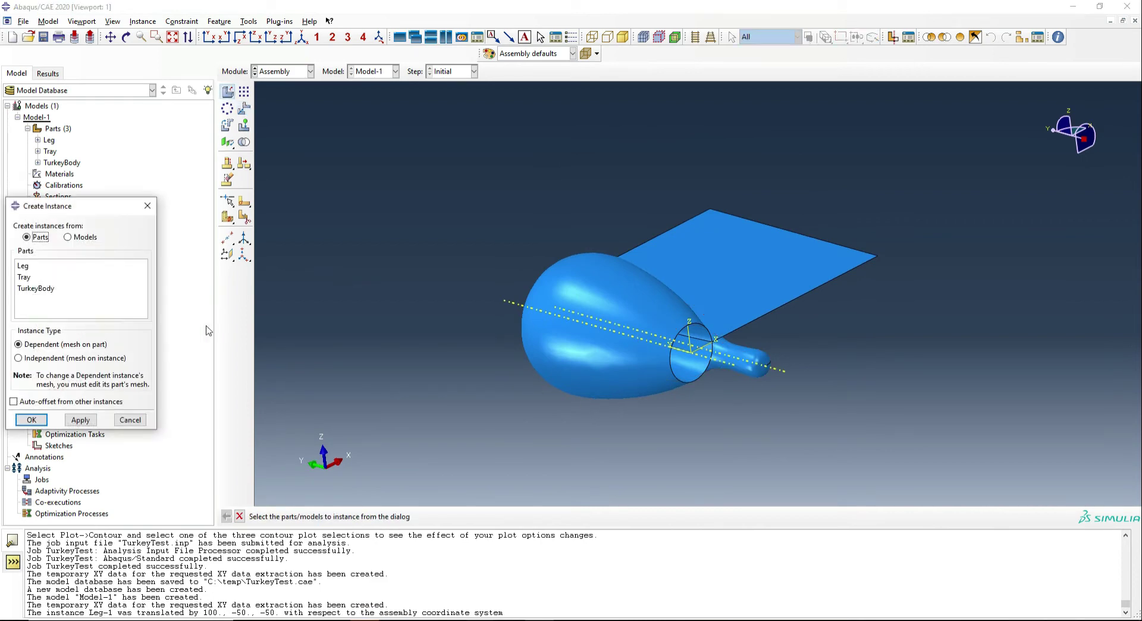
# - Add a second Leg instance and translate it by -100, -50, -50 beneath the body
pyautogui.click(29, 267)
pyautogui.click(44, 419)
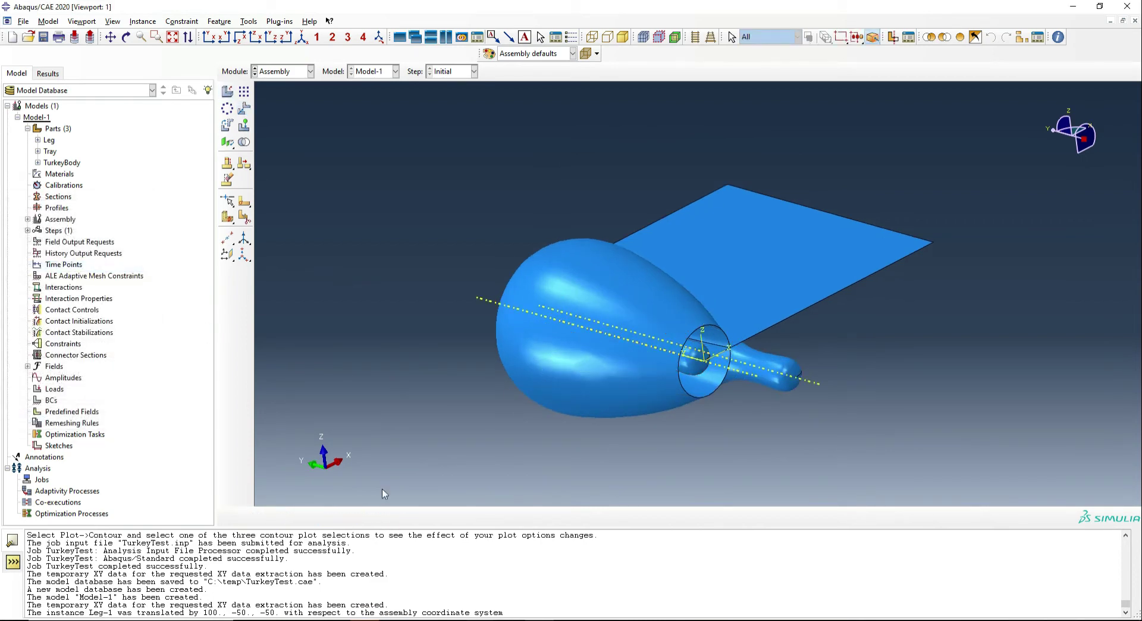
pyautogui.click(243, 108)
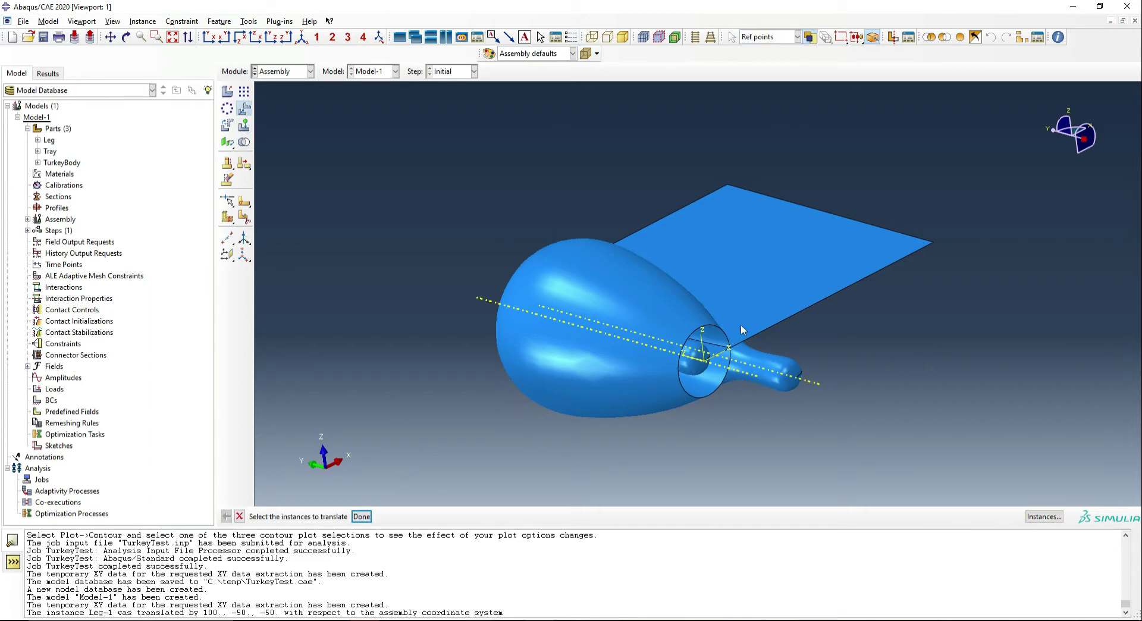
pyautogui.click(717, 376)
pyautogui.middleClick(425, 406)
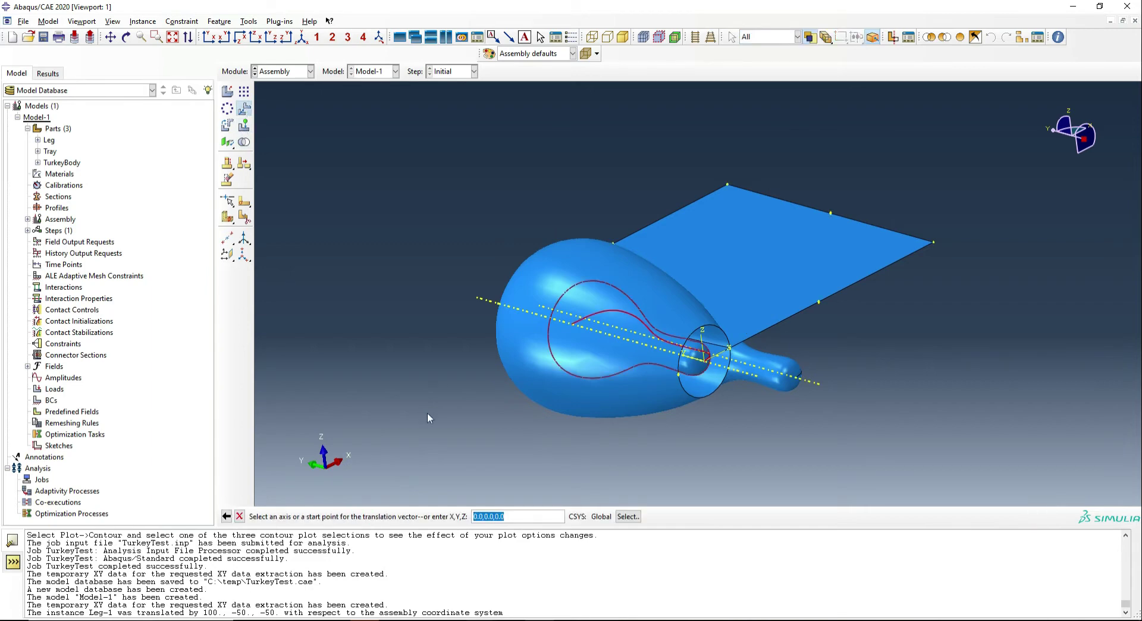
pyautogui.write('-100,-50')
pyautogui.press('Return')
pyautogui.write('-100')
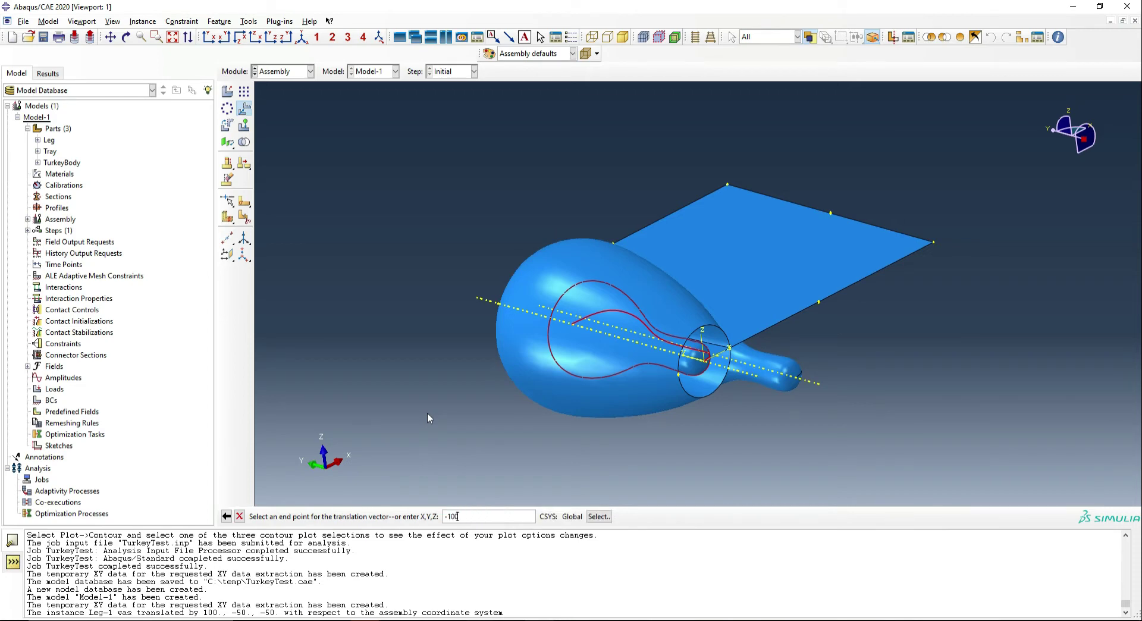
pyautogui.write(',-50,-50')
pyautogui.press('Return')
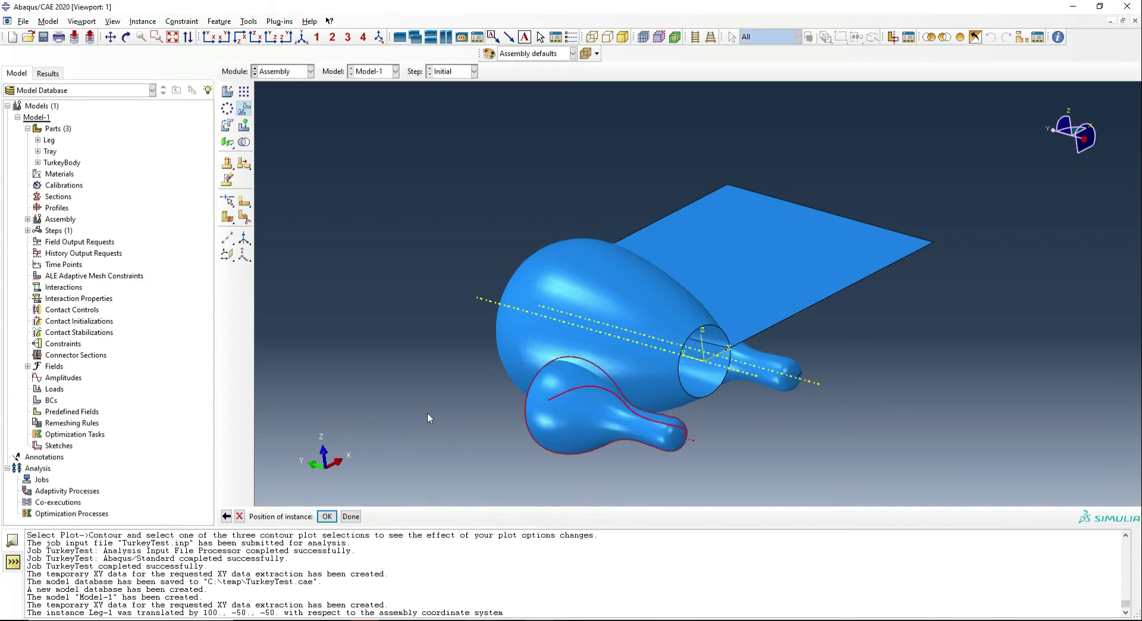
pyautogui.keyDown('ctrl'); pyautogui.keyDown('alt'); pyautogui.moveTo(754, 345); pyautogui.dragTo(669, 368); pyautogui.keyUp('alt'); pyautogui.keyUp('ctrl')
pyautogui.click(669, 369)
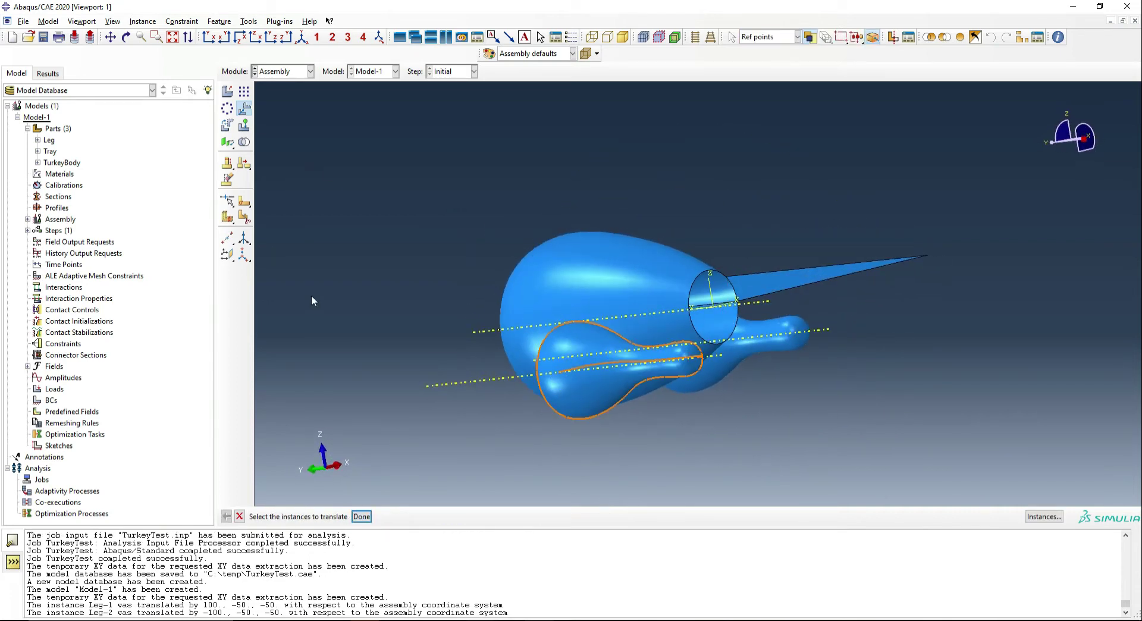
pyautogui.keyDown('ctrl'); pyautogui.keyDown('alt'); pyautogui.moveTo(729, 293); pyautogui.dragTo(731, 321); pyautogui.keyUp('alt'); pyautogui.keyUp('ctrl')
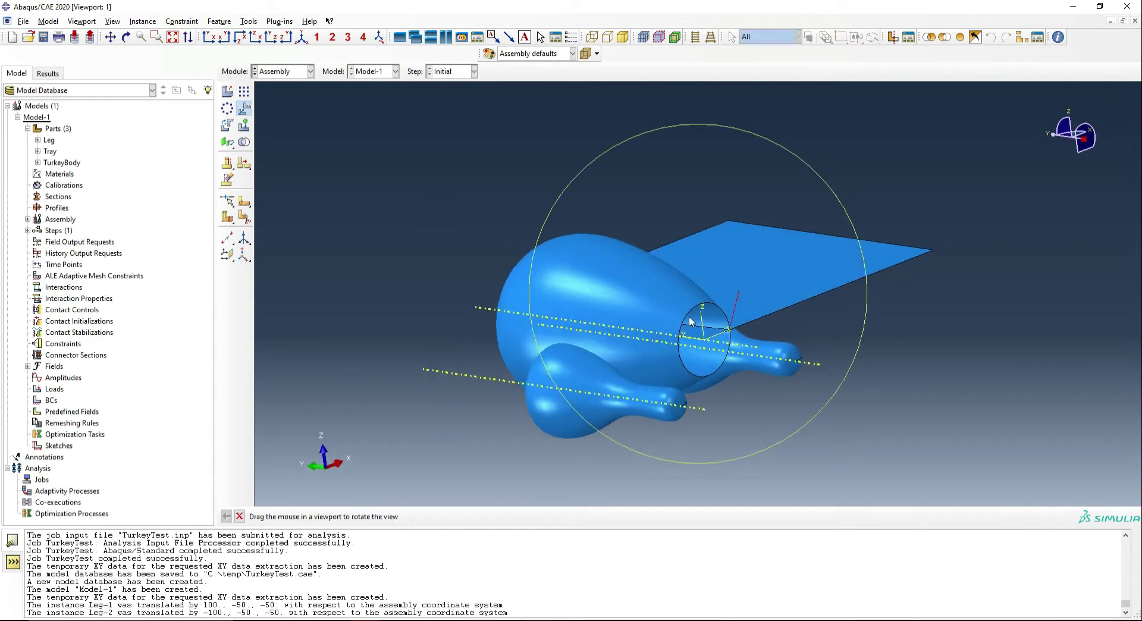
# - Merge the TurkeyBody and both Leg instances' geometry into a new part called Turkey
pyautogui.click(244, 141)
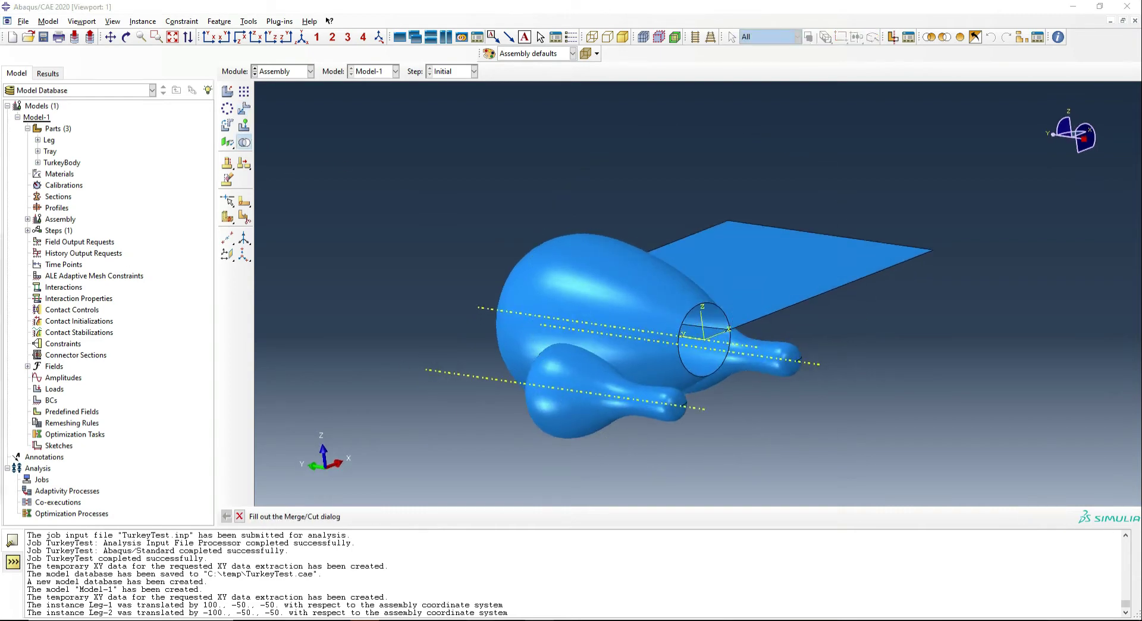
pyautogui.moveTo(270, 226); pyautogui.dragTo(291, 226)
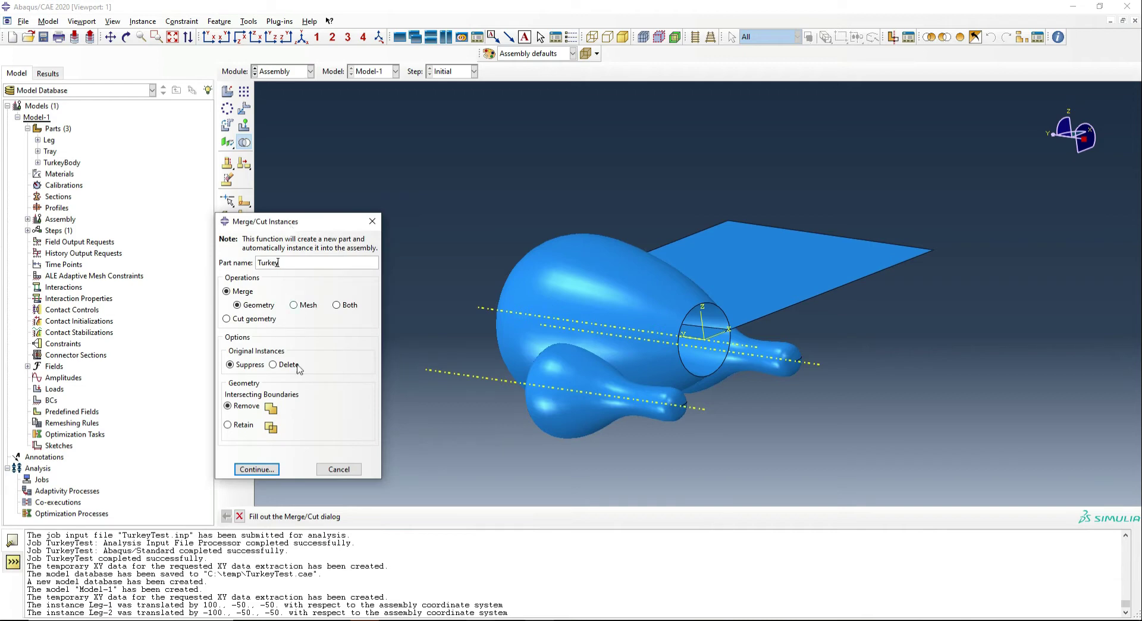
pyautogui.click(255, 469)
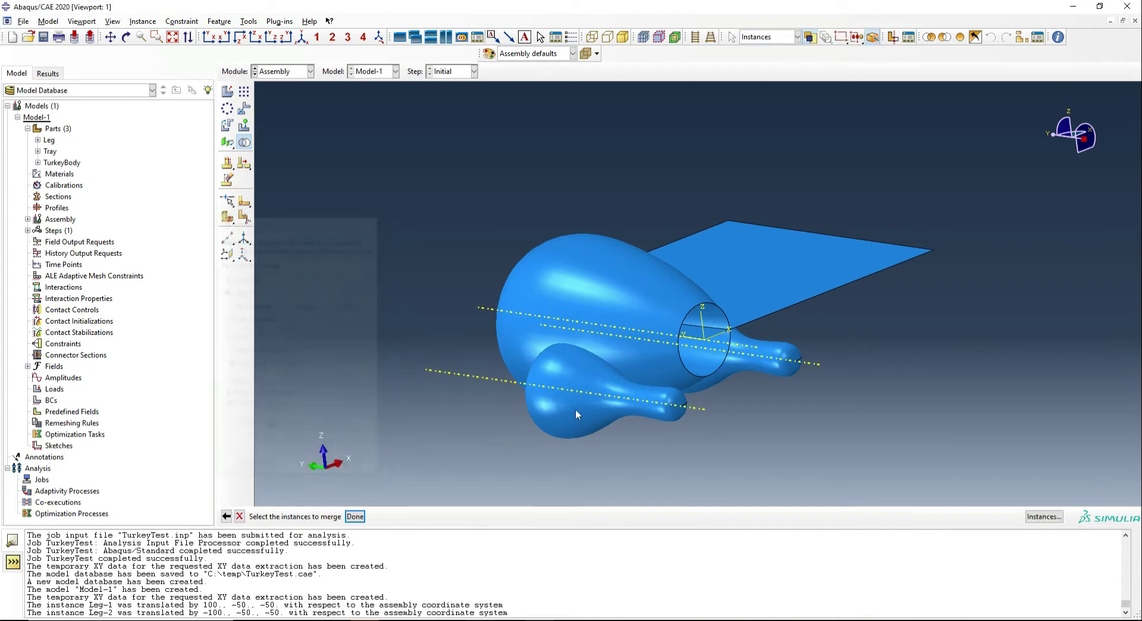
pyautogui.middleClick(753, 377)
pyautogui.keyDown('ctrl'); pyautogui.keyDown('alt'); pyautogui.moveTo(749, 352); pyautogui.dragTo(676, 388); pyautogui.keyUp('alt'); pyautogui.keyUp('ctrl')
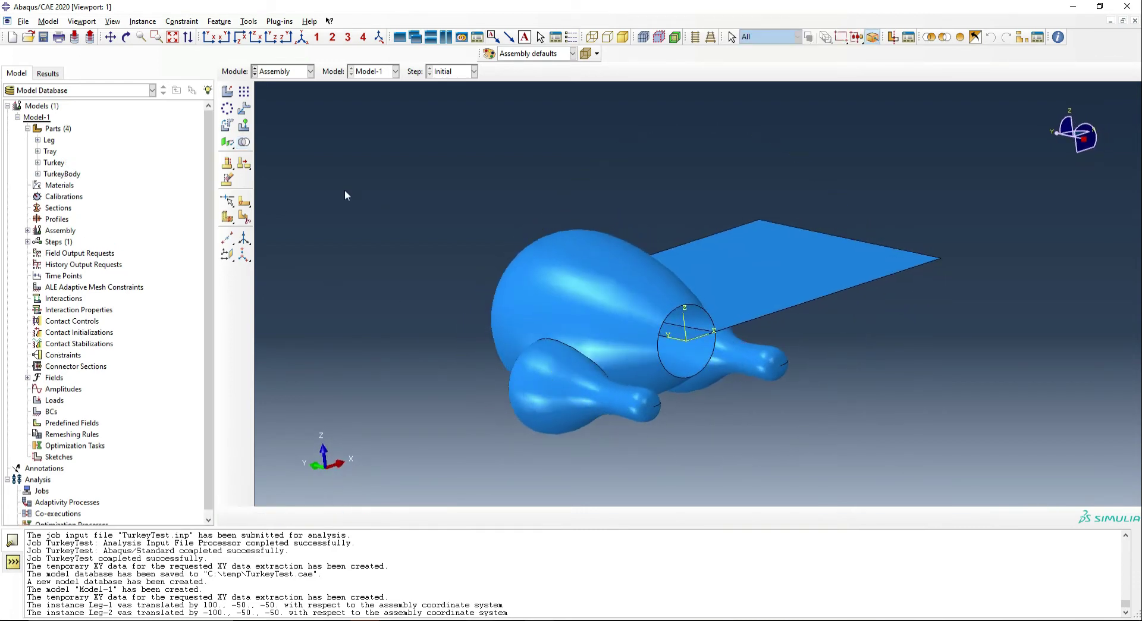
# - Return to the Part module and display TurkeyBody, then the Turkey part
pyautogui.click(307, 71)
pyautogui.click(274, 83)
pyautogui.click(429, 71)
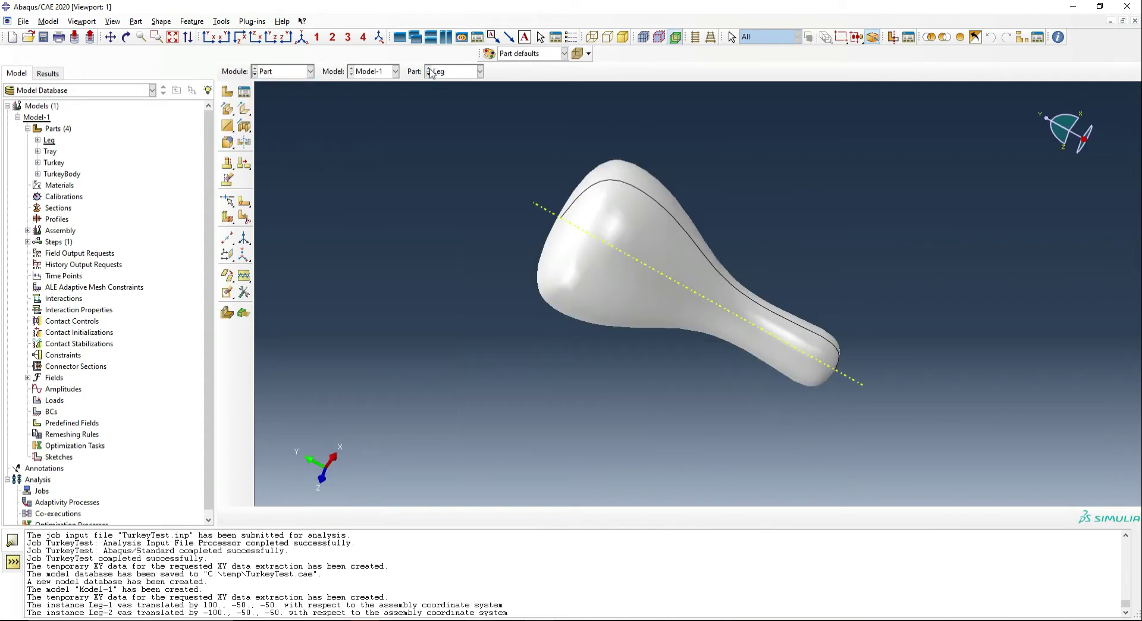
pyautogui.click(431, 72)
pyautogui.click(467, 123)
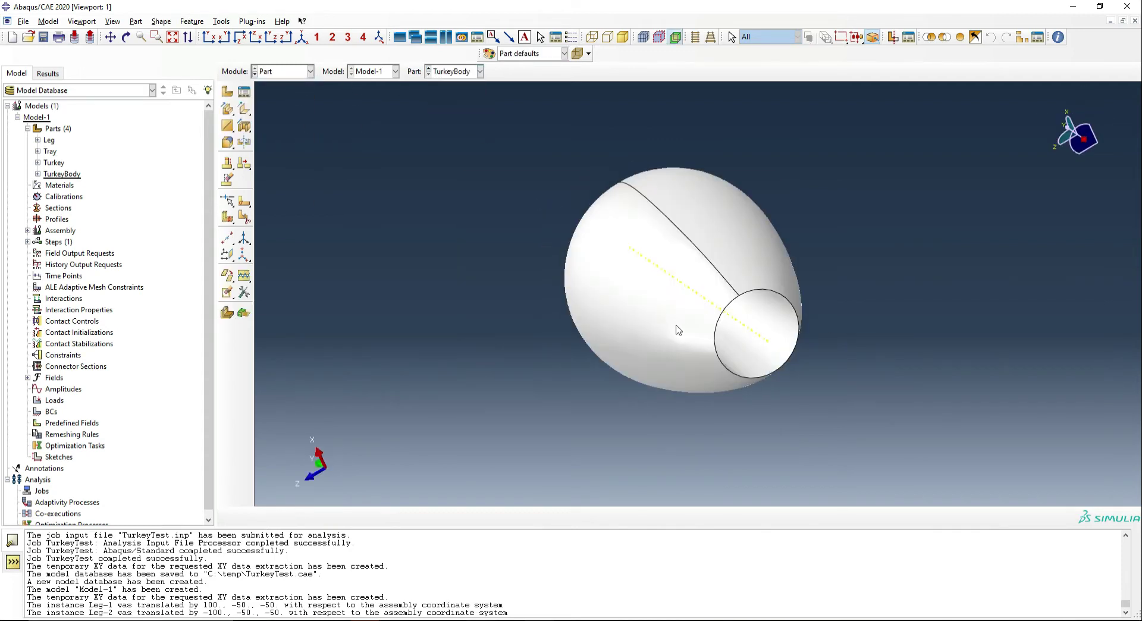
pyautogui.keyDown('ctrl'); pyautogui.keyDown('alt'); pyautogui.moveTo(676, 326); pyautogui.dragTo(615, 229); pyautogui.keyUp('alt'); pyautogui.keyUp('ctrl')
pyautogui.click(459, 73)
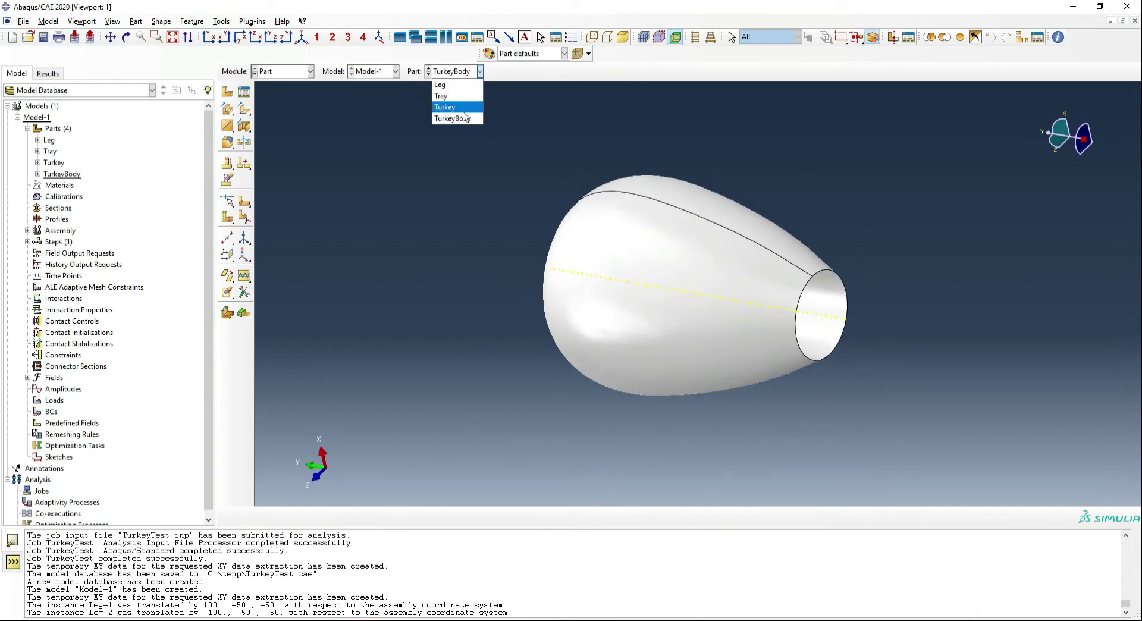
pyautogui.click(466, 113)
pyautogui.keyDown('ctrl'); pyautogui.keyDown('alt'); pyautogui.moveTo(776, 222); pyautogui.dragTo(666, 290); pyautogui.keyUp('alt'); pyautogui.keyUp('ctrl')
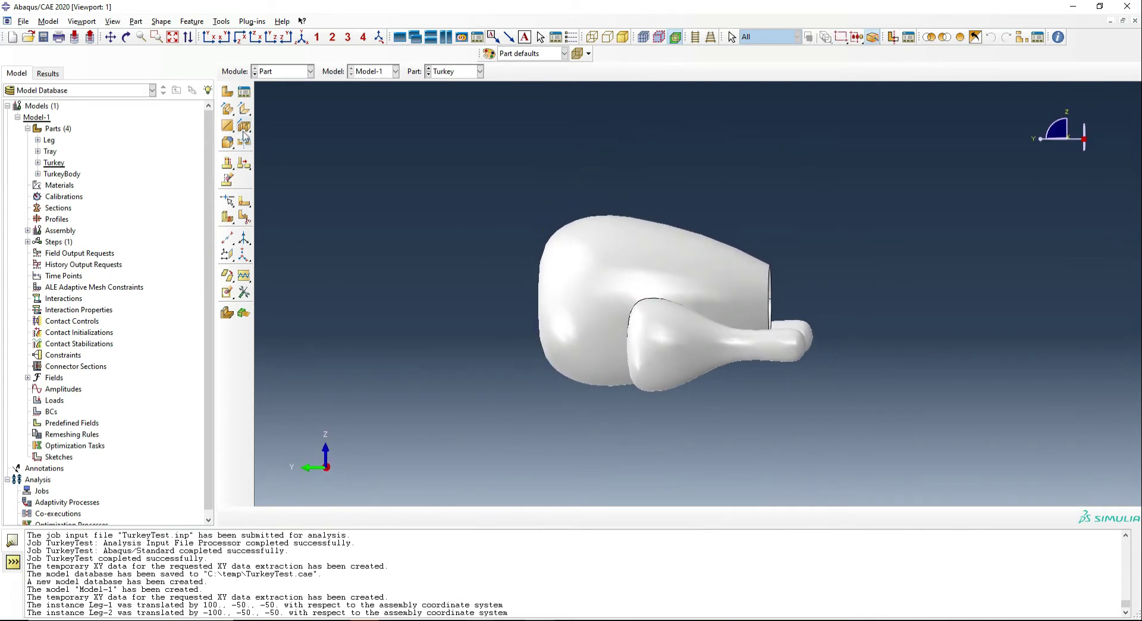
# - Add a datum plane offset from the XY principal plane
pyautogui.click(227, 254)
pyautogui.click(382, 517)
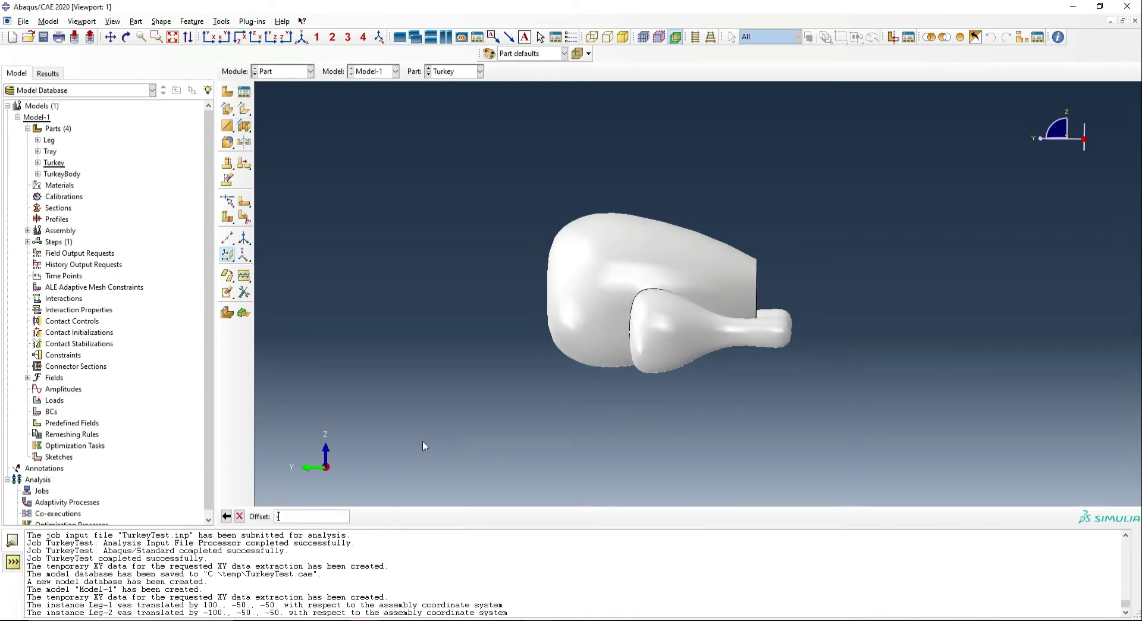
pyautogui.press('Return')
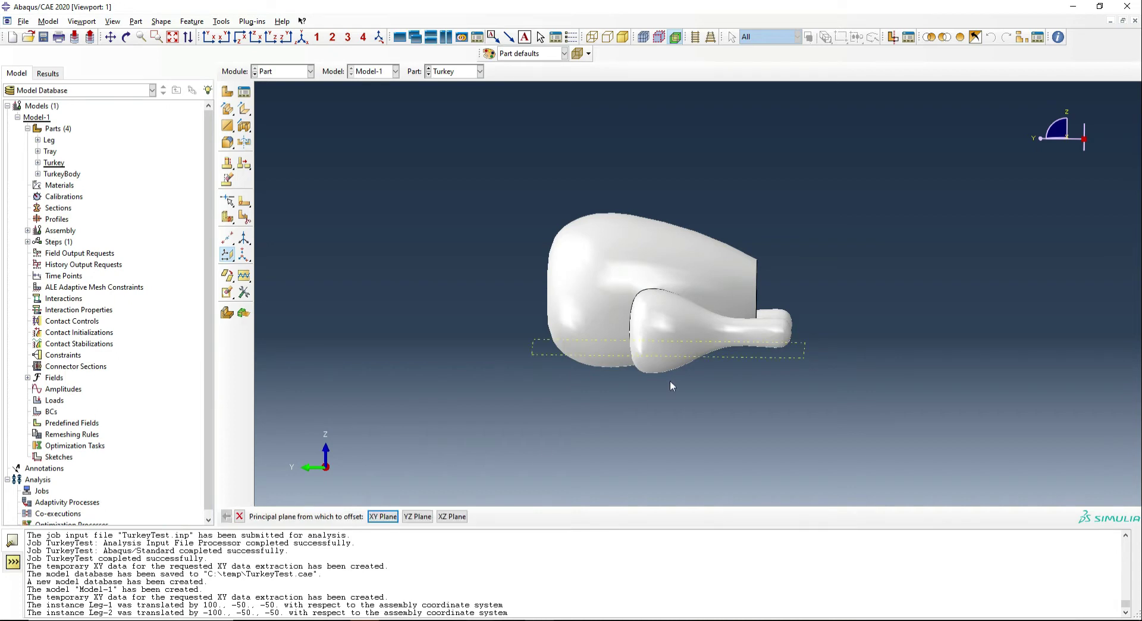
pyautogui.keyDown('ctrl'); pyautogui.keyDown('alt'); pyautogui.moveTo(768, 339); pyautogui.dragTo(738, 321); pyautogui.keyUp('alt'); pyautogui.keyUp('ctrl')
# - Start an extruded cut sketched on the datum plane, oriented by a leg edge
pyautogui.click(240, 516)
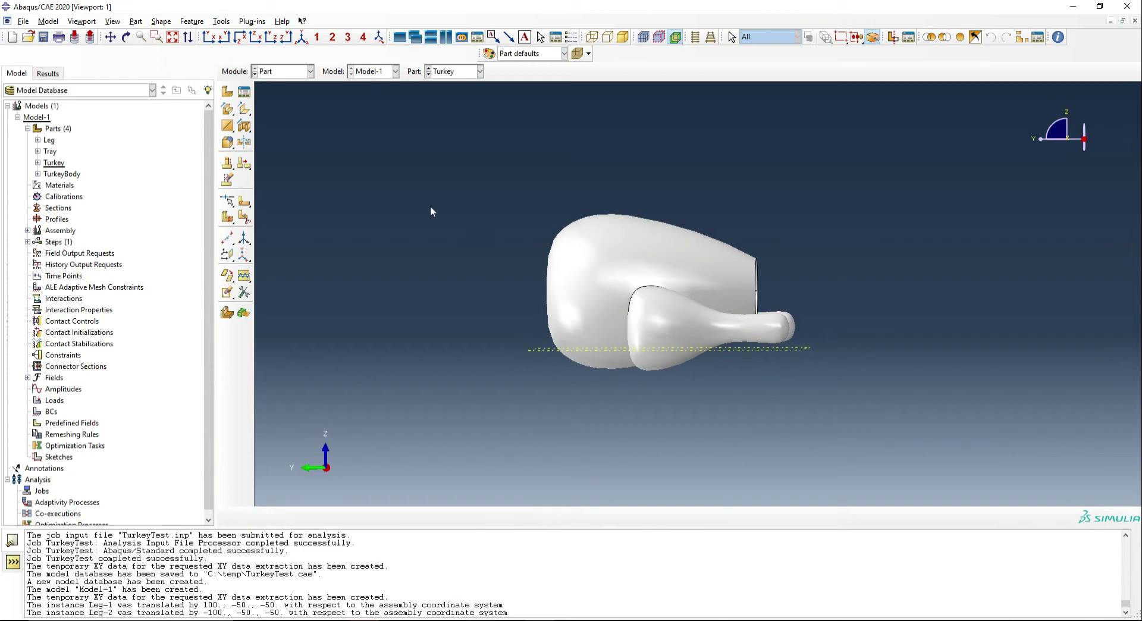
pyautogui.click(245, 126)
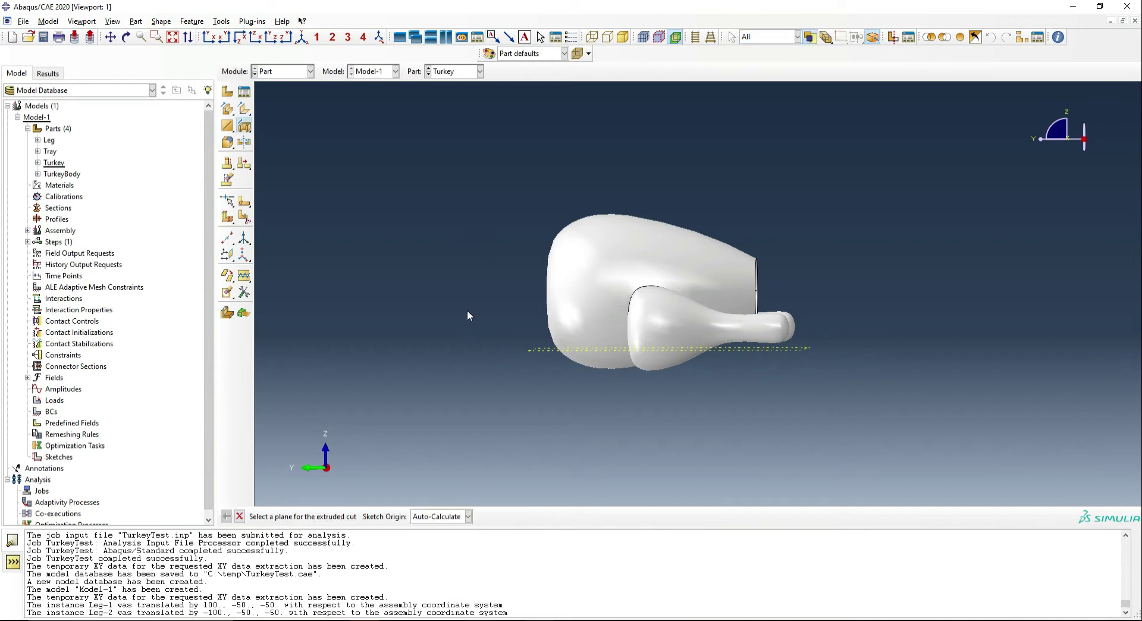
pyautogui.click(724, 350)
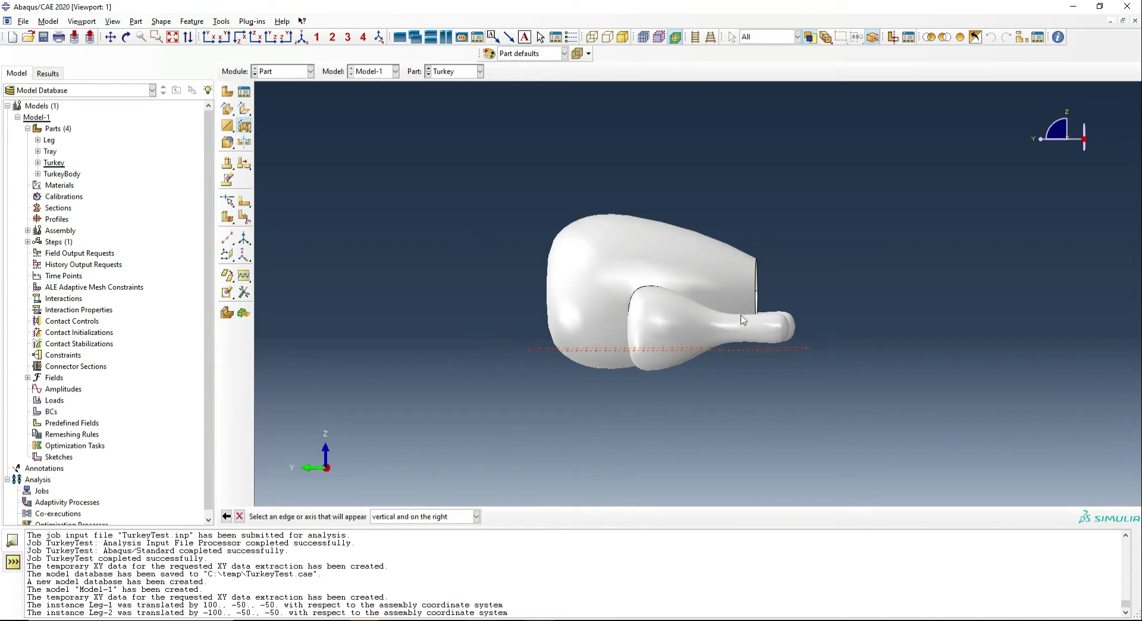
pyautogui.keyDown('ctrl'); pyautogui.keyDown('alt'); pyautogui.moveTo(704, 318); pyautogui.dragTo(731, 385); pyautogui.keyUp('alt'); pyautogui.keyUp('ctrl')
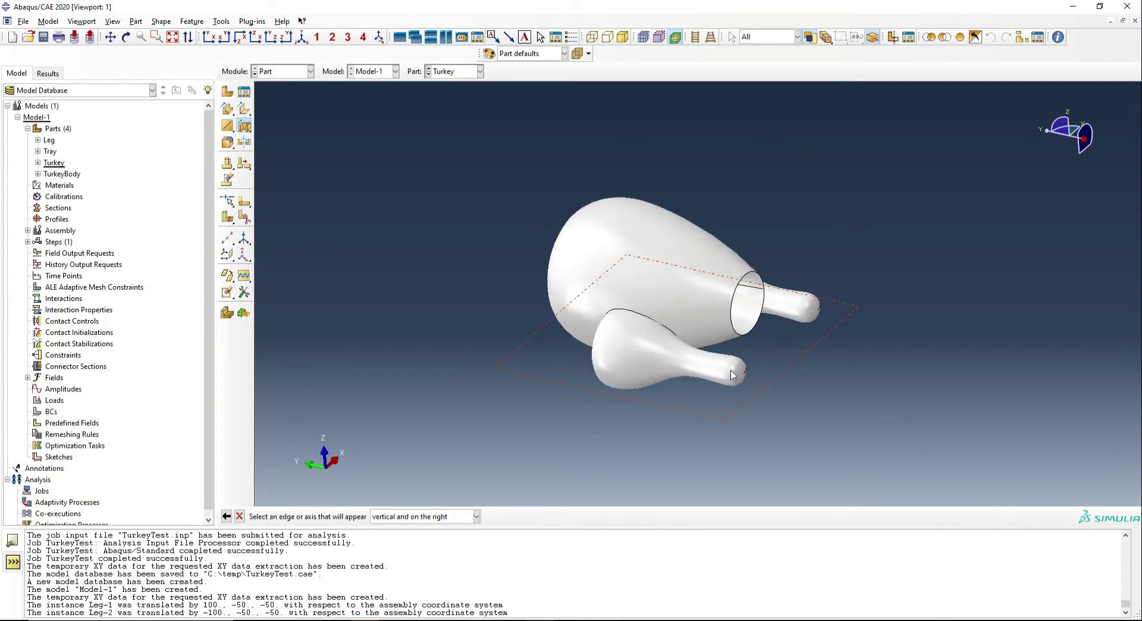
pyautogui.click(731, 370)
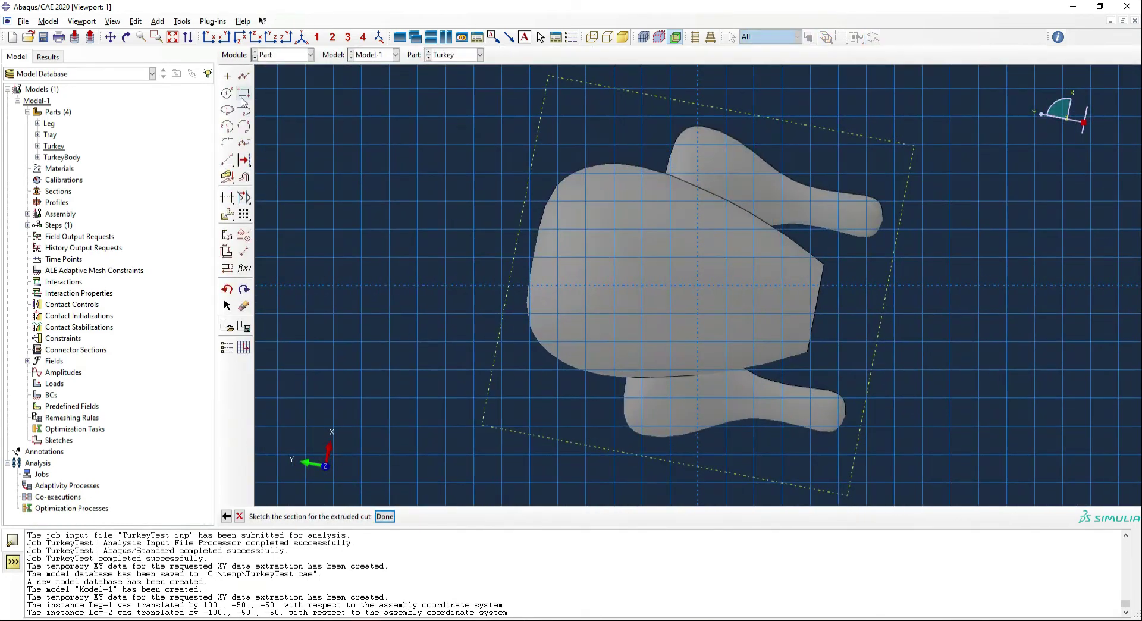
# - Draw a rectangle enclosing the whole turkey and cut through all
pyautogui.click(243, 91)
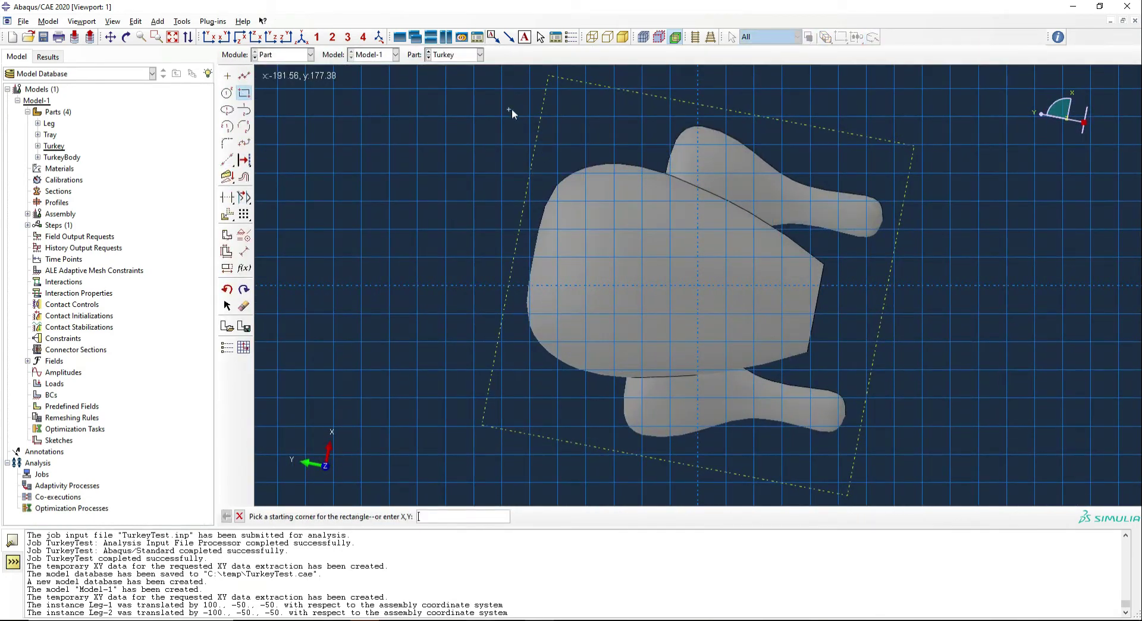
pyautogui.click(950, 377)
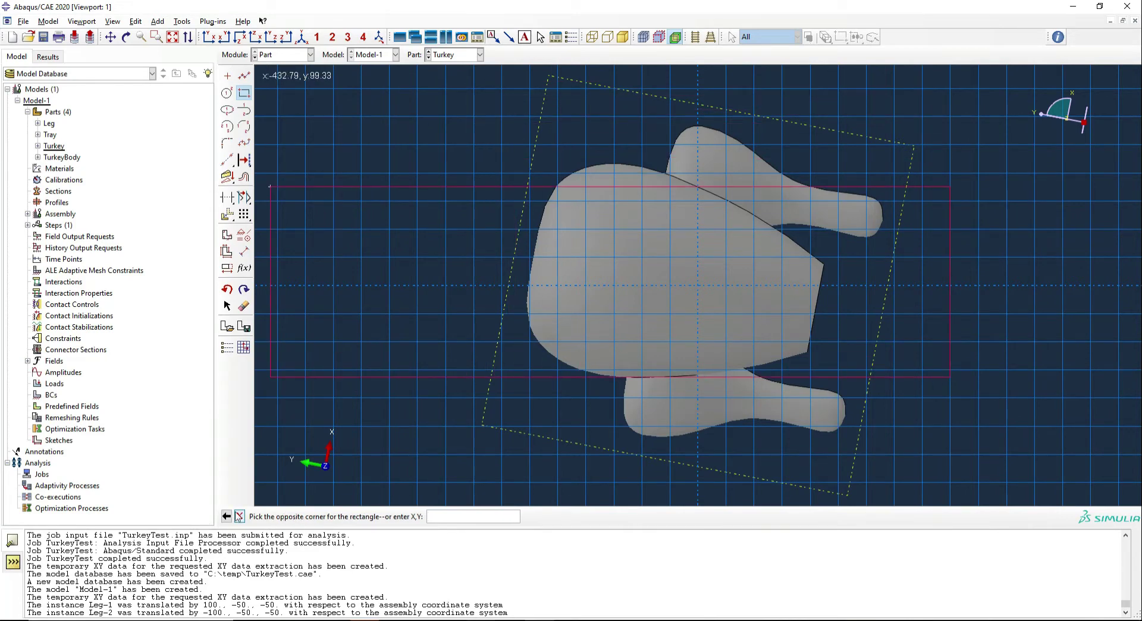
pyautogui.click(239, 516)
pyautogui.click(480, 89)
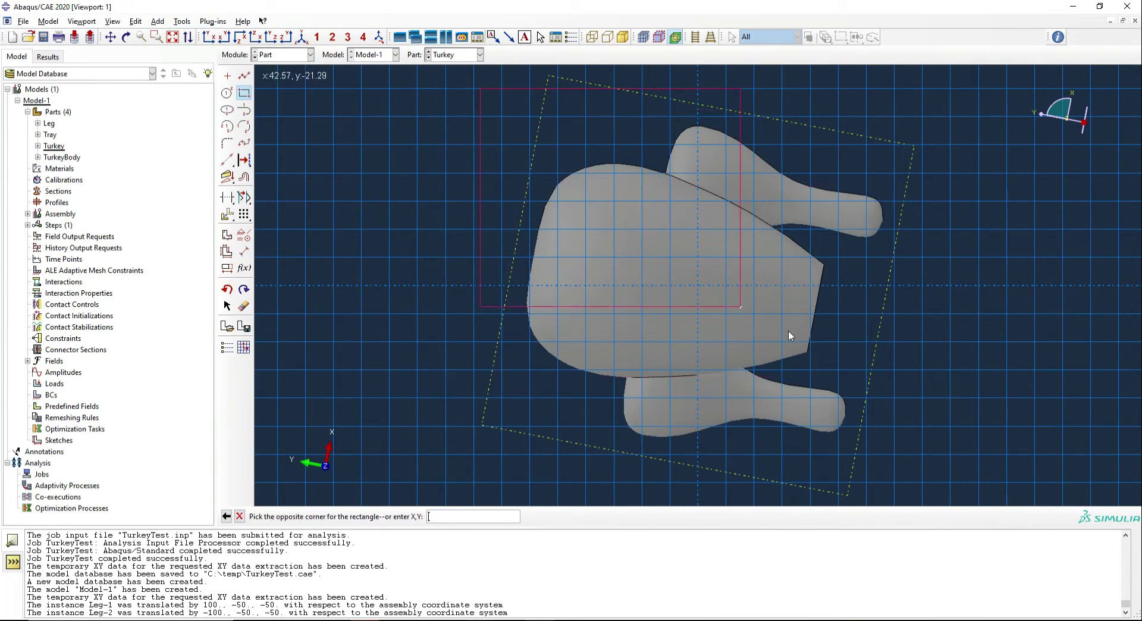
pyautogui.click(926, 450)
pyautogui.middleClick(647, 380)
pyautogui.click(386, 516)
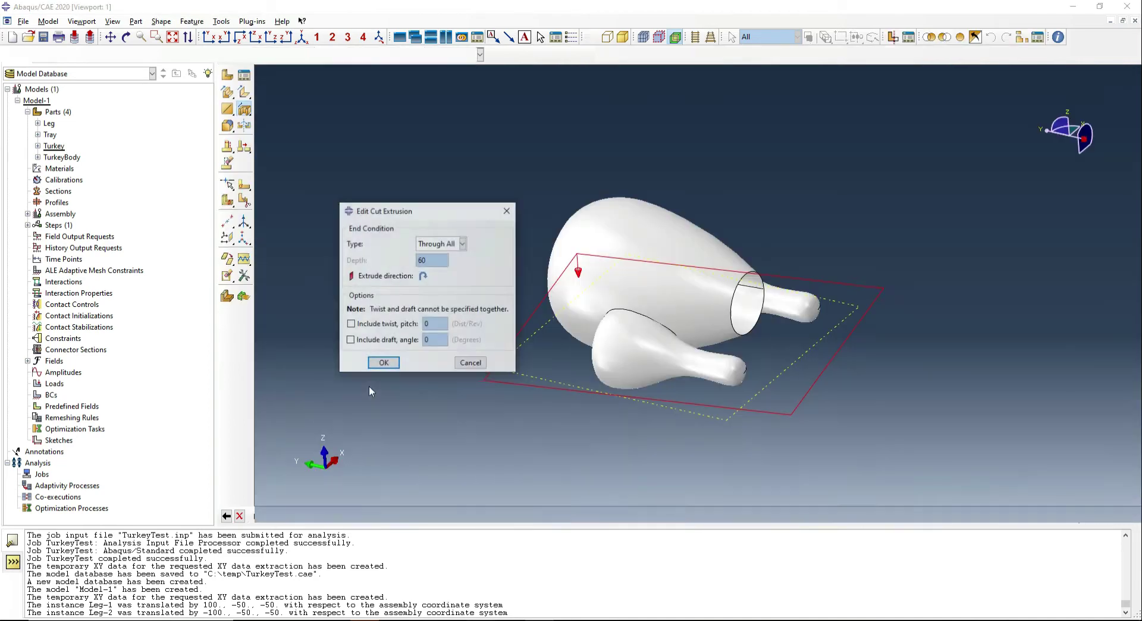
pyautogui.click(384, 362)
pyautogui.keyDown('ctrl'); pyautogui.keyDown('alt'); pyautogui.moveTo(727, 384); pyautogui.dragTo(749, 342); pyautogui.keyUp('alt'); pyautogui.keyUp('ctrl')
pyautogui.keyDown('ctrl'); pyautogui.keyDown('alt'); pyautogui.moveTo(663, 316); pyautogui.dragTo(507, 411); pyautogui.keyUp('alt'); pyautogui.keyUp('ctrl')
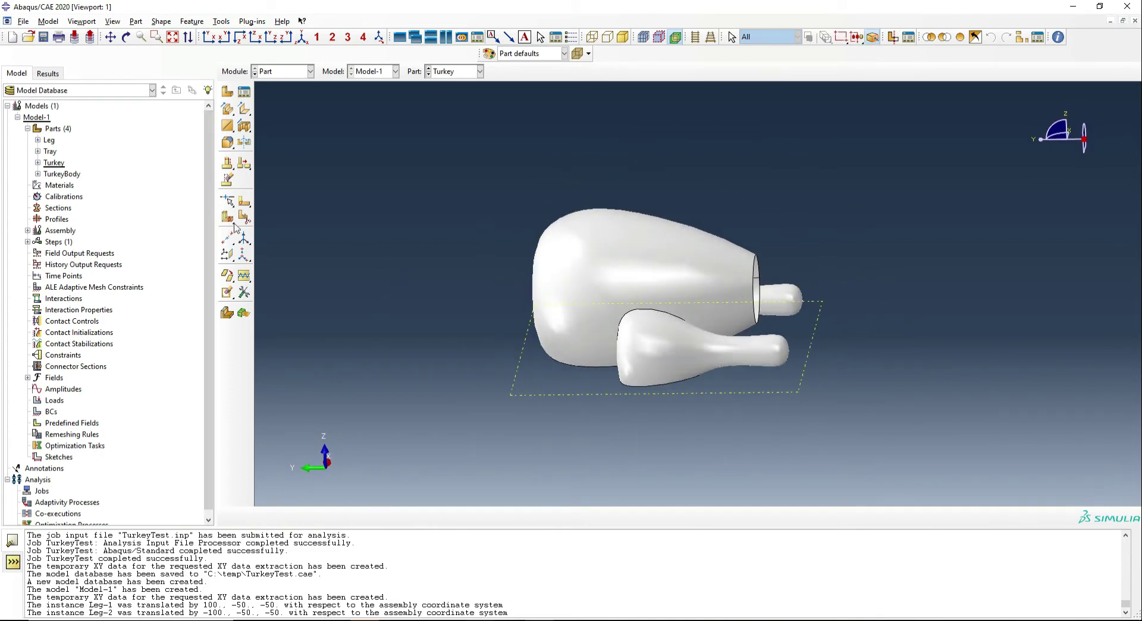
# - Start partitioning the Turkey part's cells with a cutting plane normal to an edge
pyautogui.keyDown('ctrl'); pyautogui.keyDown('alt'); pyautogui.moveTo(726, 326); pyautogui.dragTo(727, 379); pyautogui.keyUp('alt'); pyautogui.keyUp('ctrl')
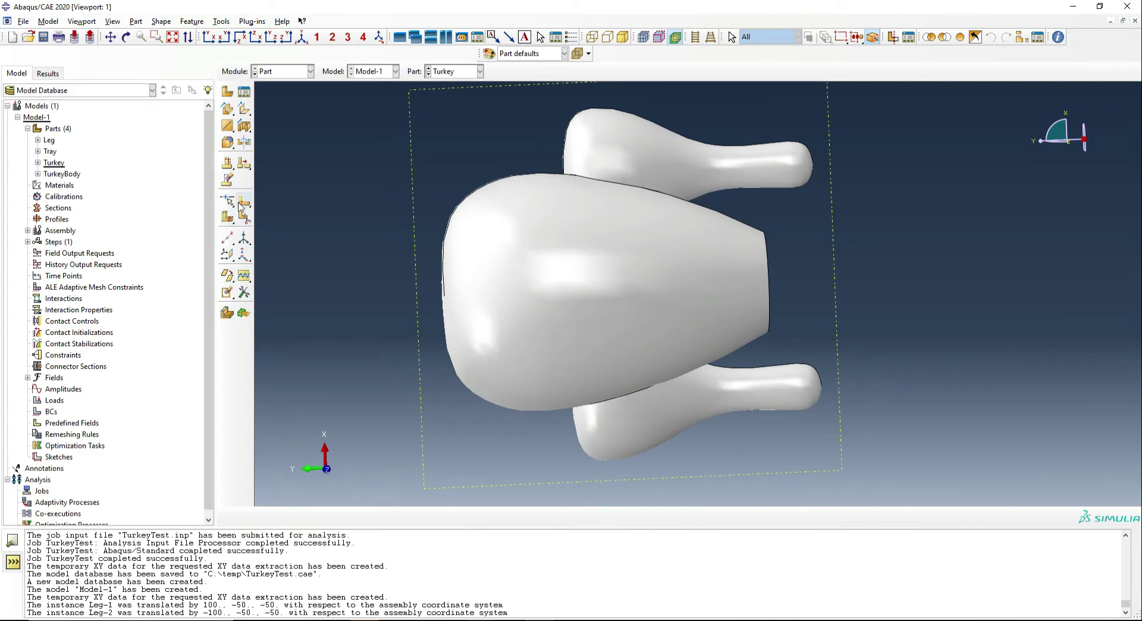
pyautogui.click(227, 217)
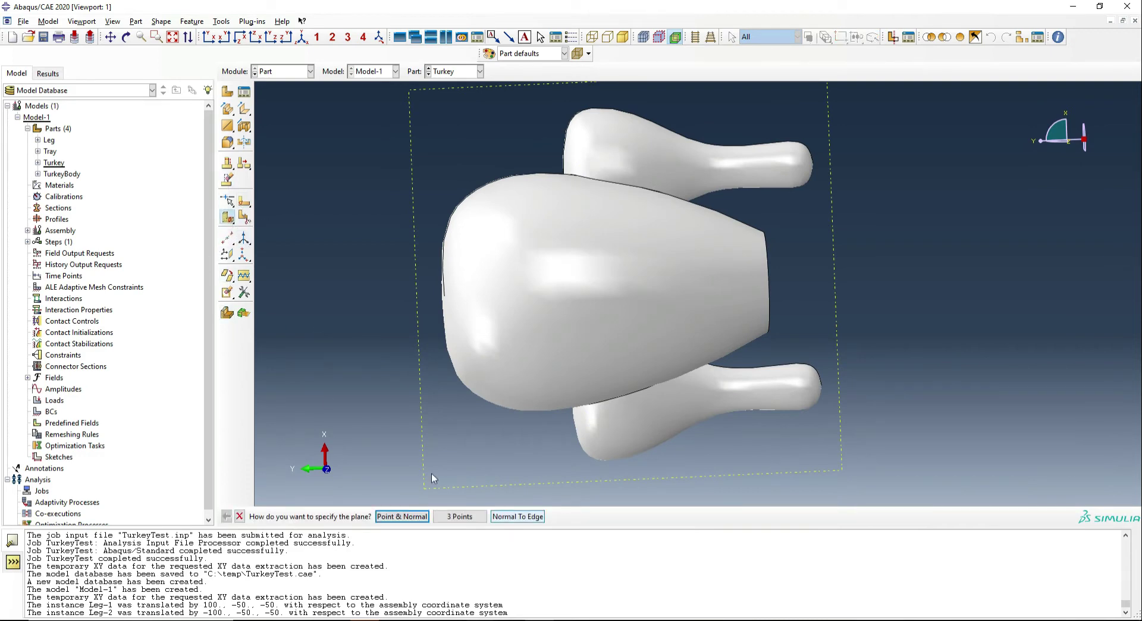
pyautogui.click(234, 200)
pyautogui.scroll(-5, 829, 379)
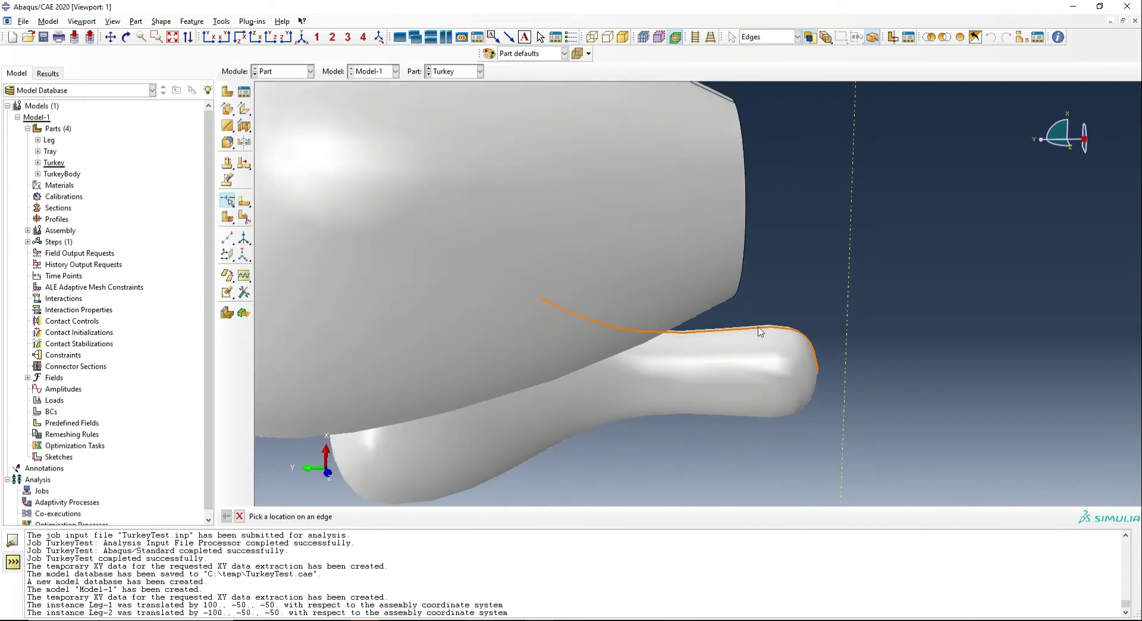
pyautogui.keyDown('ctrl'); pyautogui.keyDown('alt'); pyautogui.moveTo(684, 482); pyautogui.dragTo(717, 256); pyautogui.keyUp('alt'); pyautogui.keyUp('ctrl')
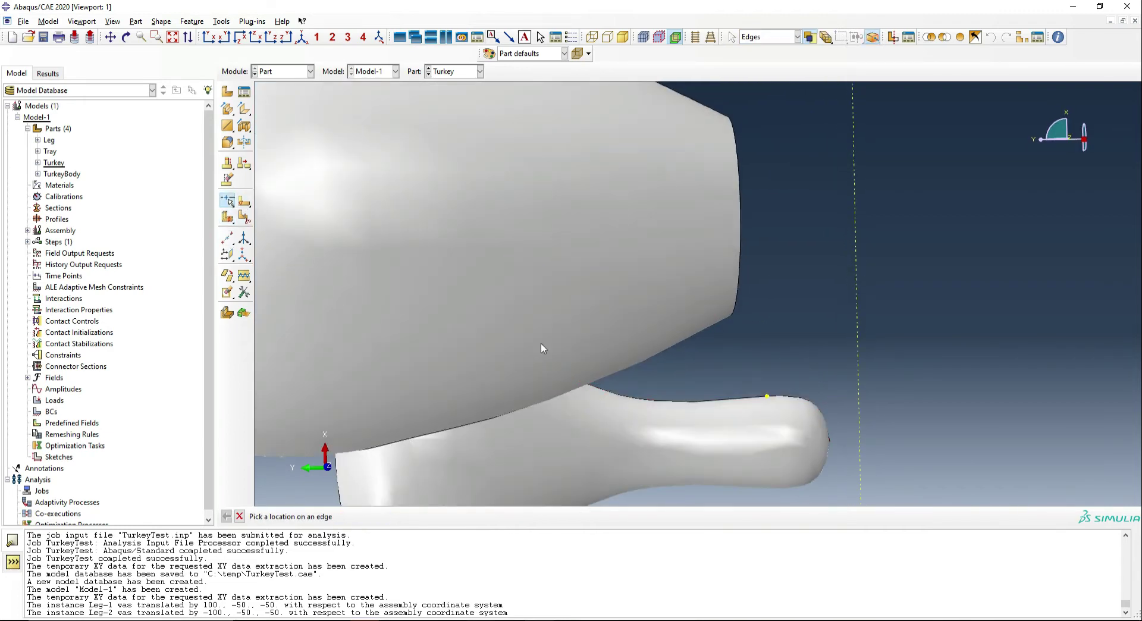
pyautogui.click(227, 216)
pyautogui.click(517, 516)
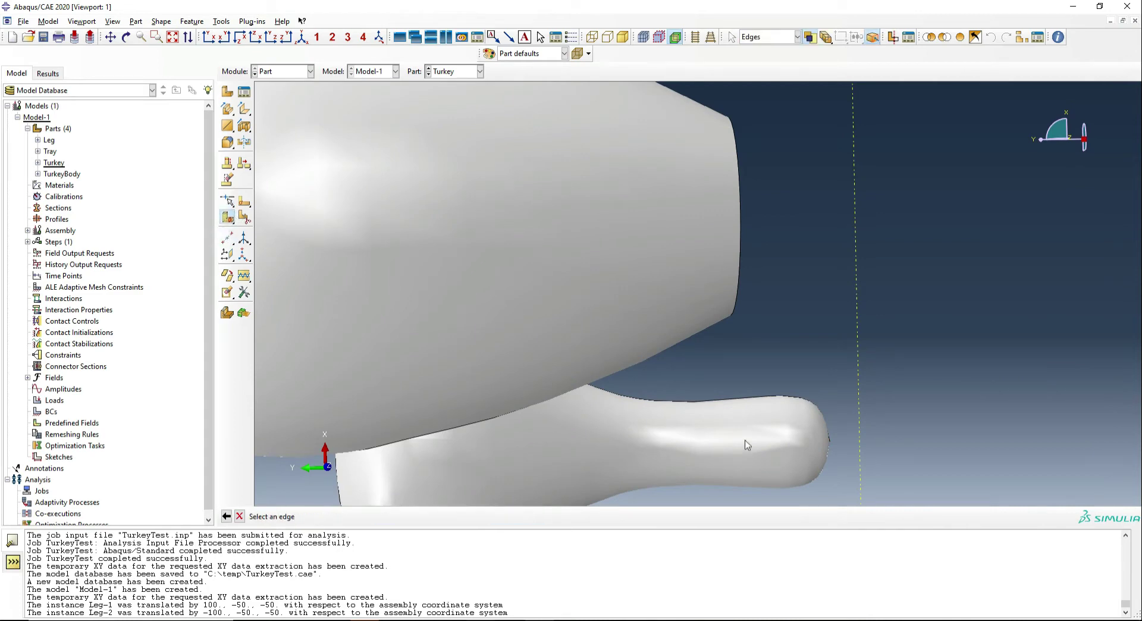
# - Pick the leg-tip edge and apply the partition across the tips of both legs
pyautogui.click(777, 397)
pyautogui.keyDown('ctrl'); pyautogui.keyDown('alt'); pyautogui.moveTo(701, 278); pyautogui.dragTo(931, 286); pyautogui.keyUp('alt'); pyautogui.keyUp('ctrl')
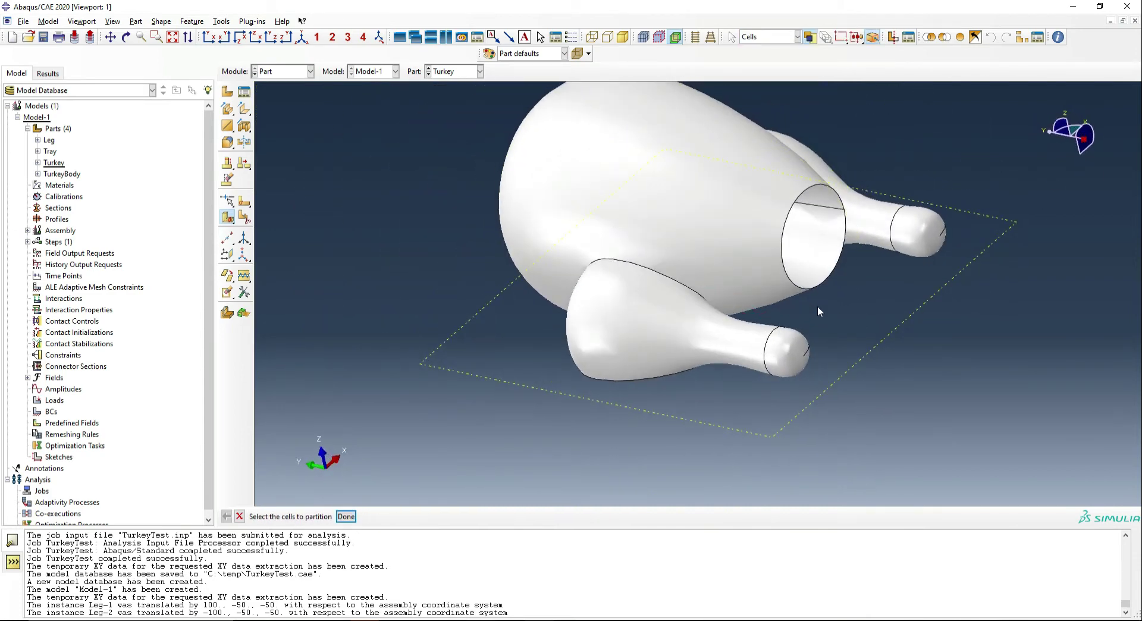
pyautogui.scroll(3, 817, 306)
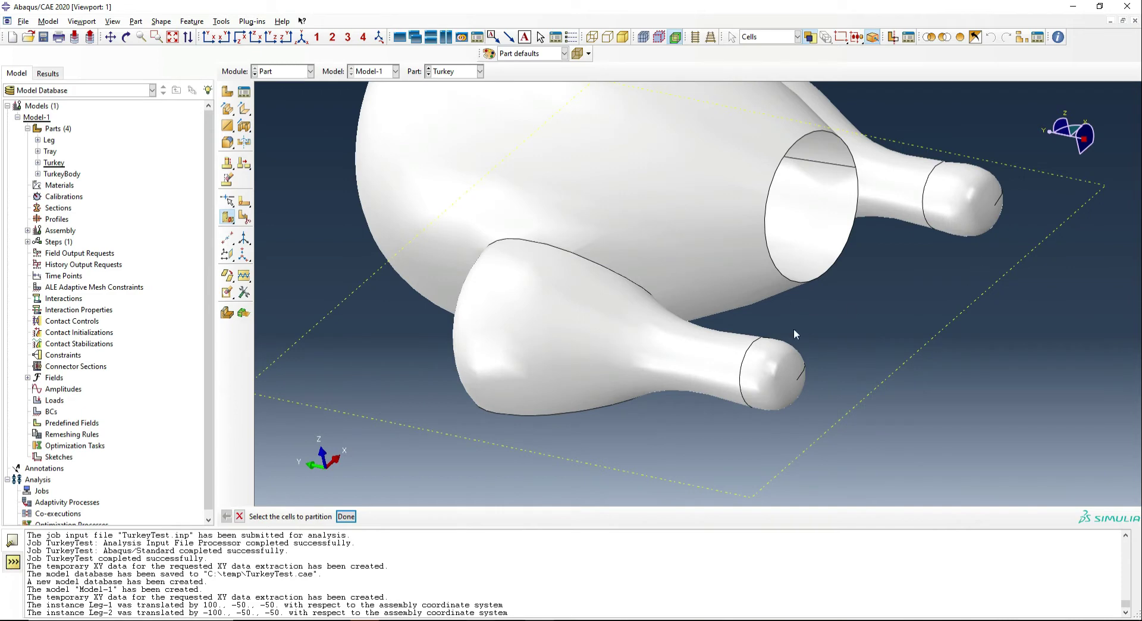
pyautogui.click(345, 516)
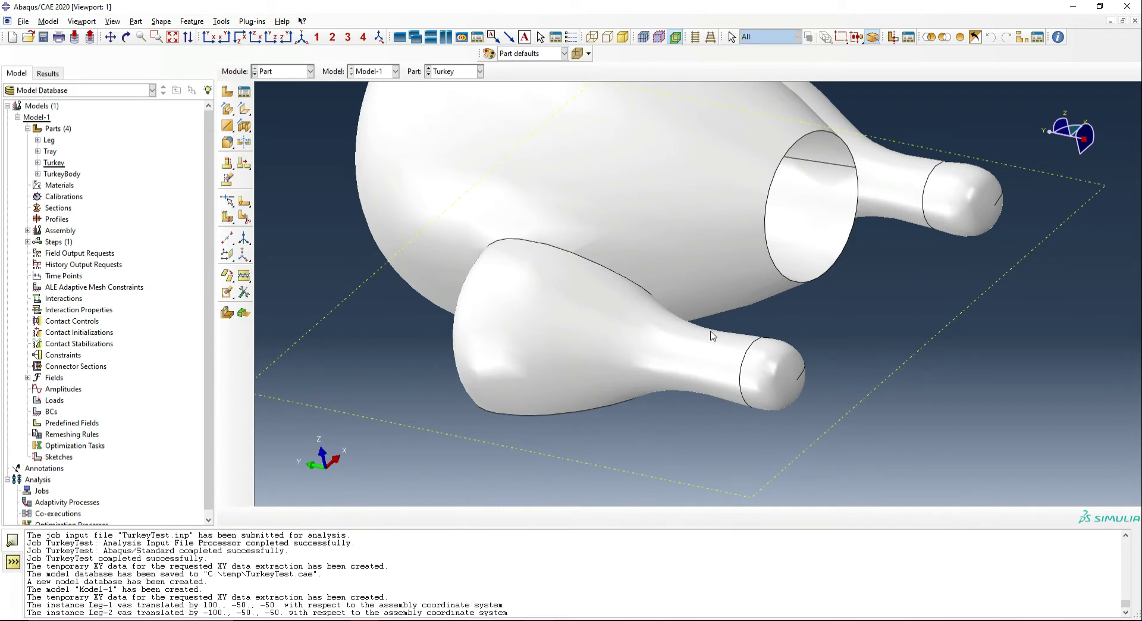
pyautogui.scroll(-2, 737, 364)
pyautogui.keyDown('ctrl'); pyautogui.keyDown('alt'); pyautogui.moveTo(738, 364); pyautogui.dragTo(767, 309); pyautogui.keyUp('alt'); pyautogui.keyUp('ctrl')
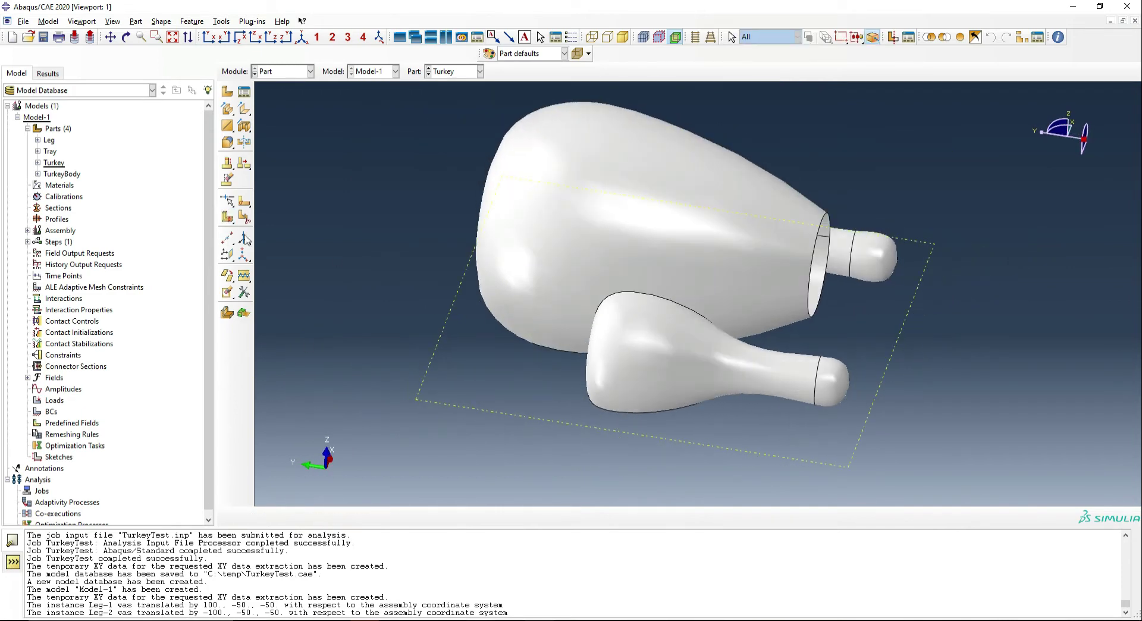
pyautogui.click(283, 71)
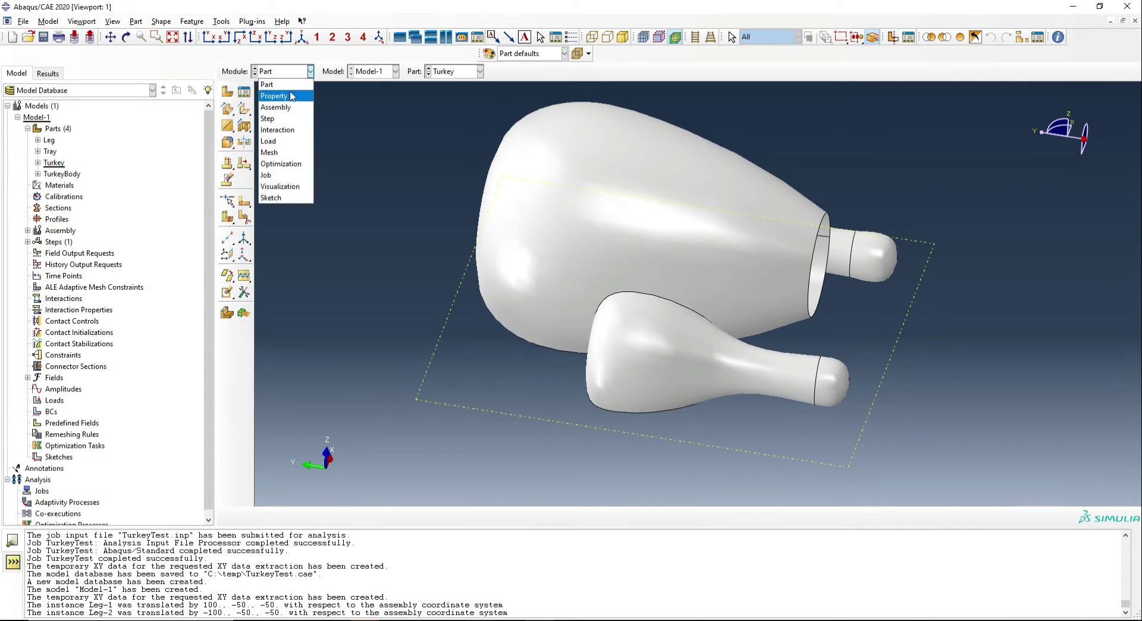
# - In the Property module, create the Turkey material and add a Density behaviour
pyautogui.click(280, 94)
pyautogui.click(244, 94)
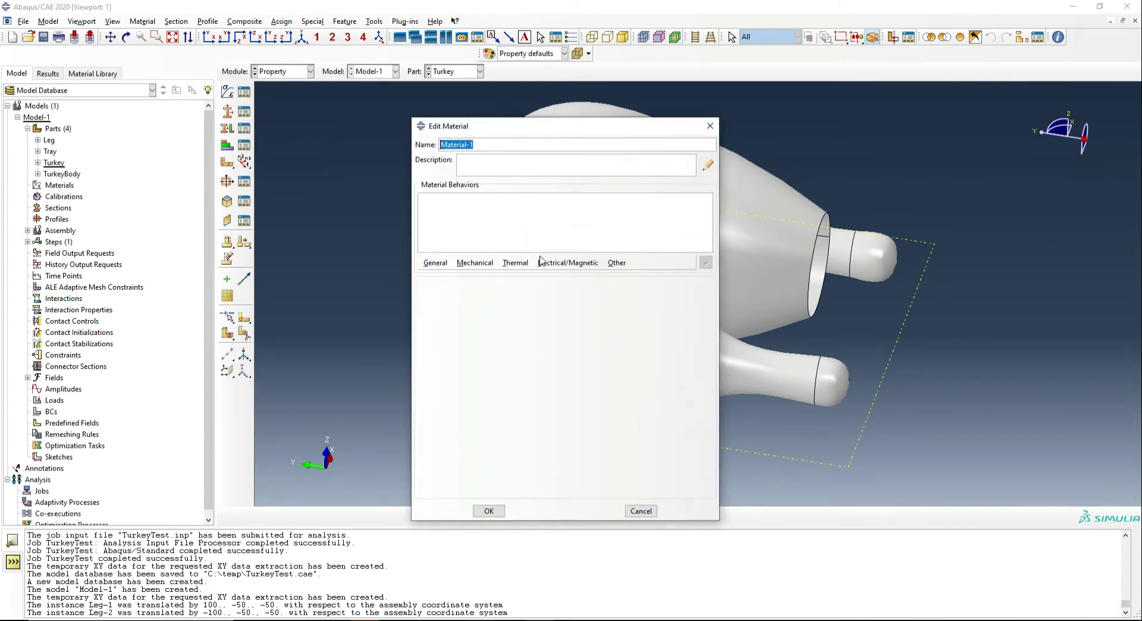
pyautogui.write('Turkey')
pyautogui.click(435, 263)
pyautogui.click(440, 277)
pyautogui.click(476, 380)
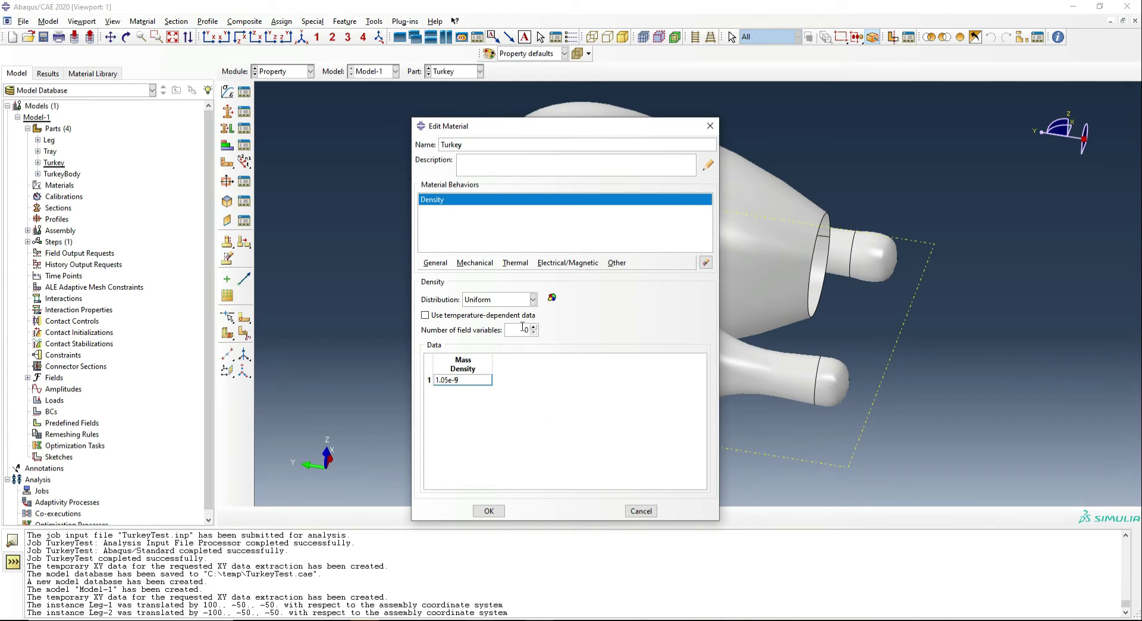
# - Add Thermal Conductivity and Specific Heat 1.8e9 to the Turkey material
pyautogui.click(515, 263)
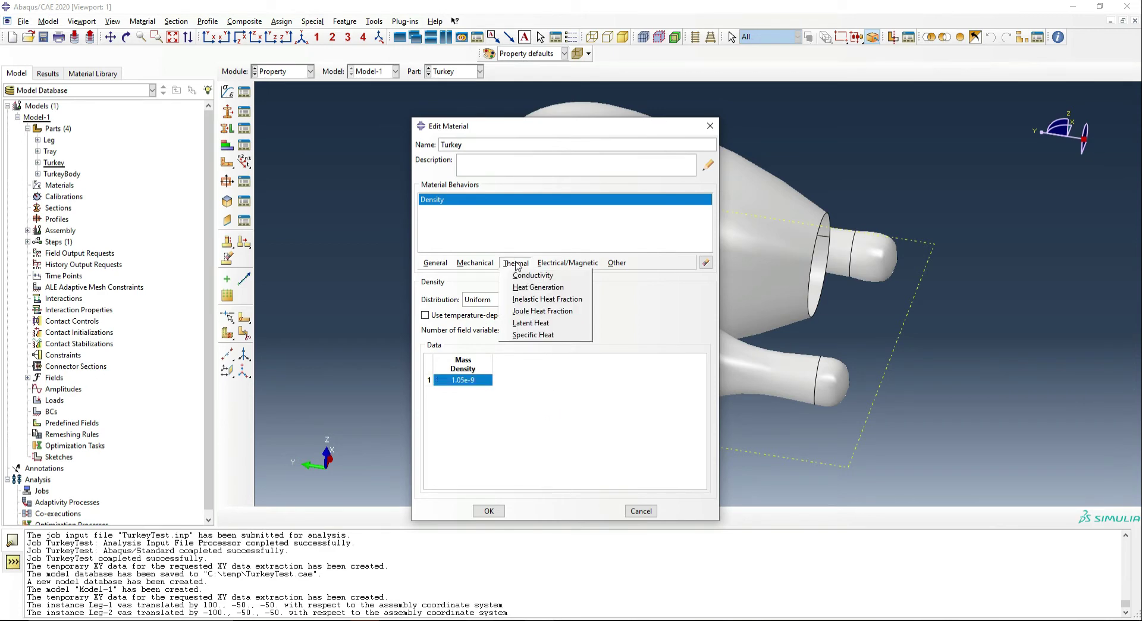
pyautogui.click(523, 276)
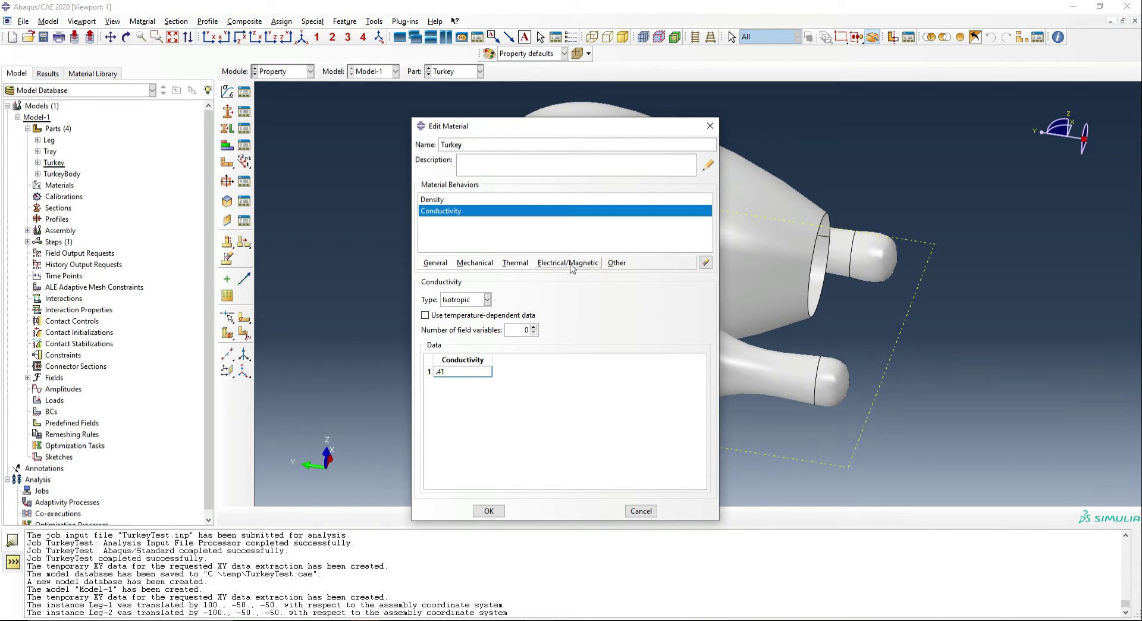
pyautogui.click(527, 263)
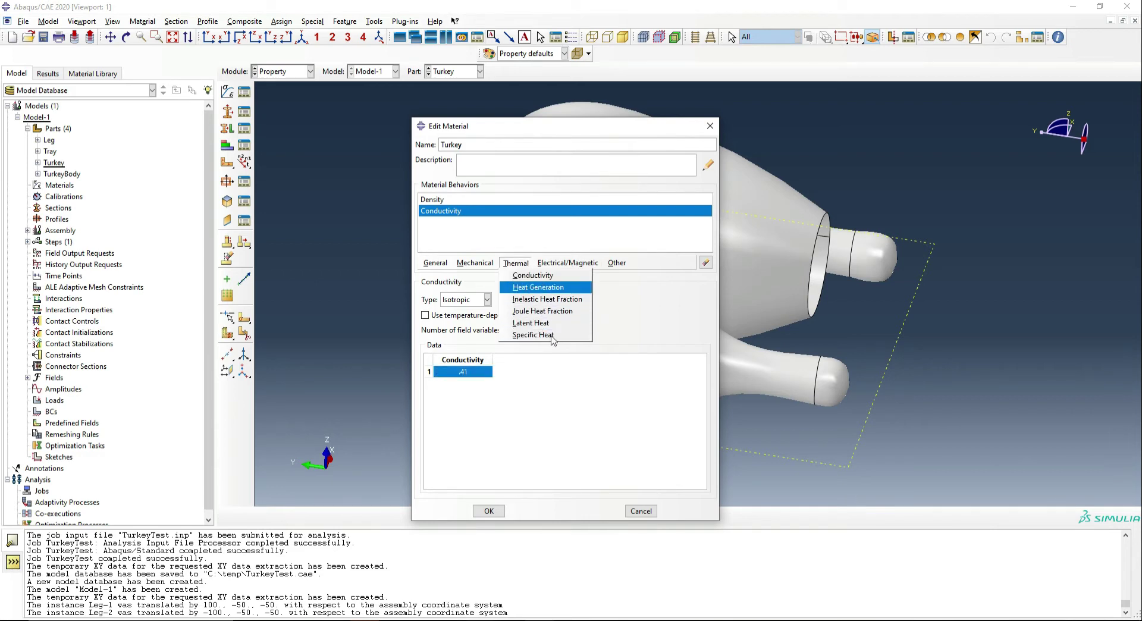
pyautogui.click(553, 335)
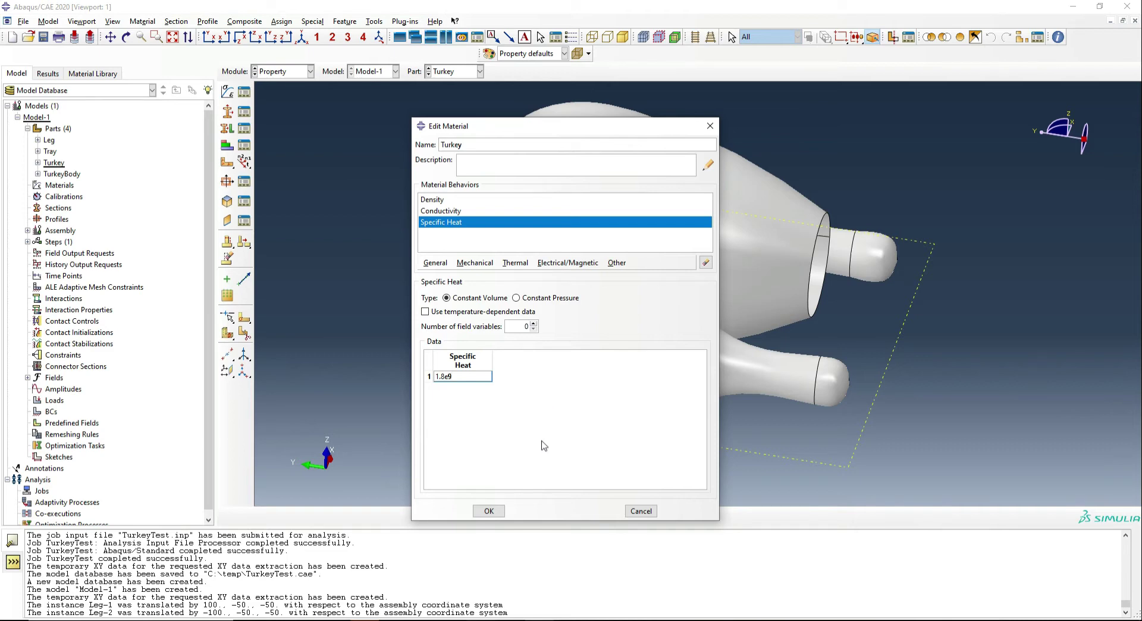
# - Save Turkey, then create a Steel material with one mass density row of 7.85e-9
pyautogui.click(488, 511)
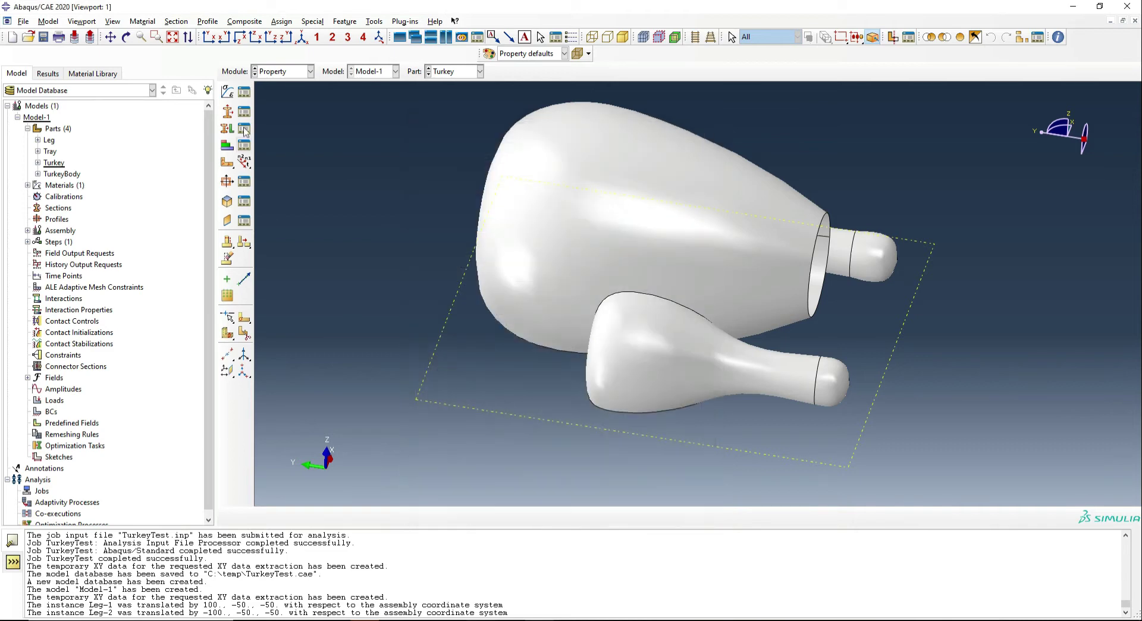
pyautogui.click(227, 91)
pyautogui.write('Steel')
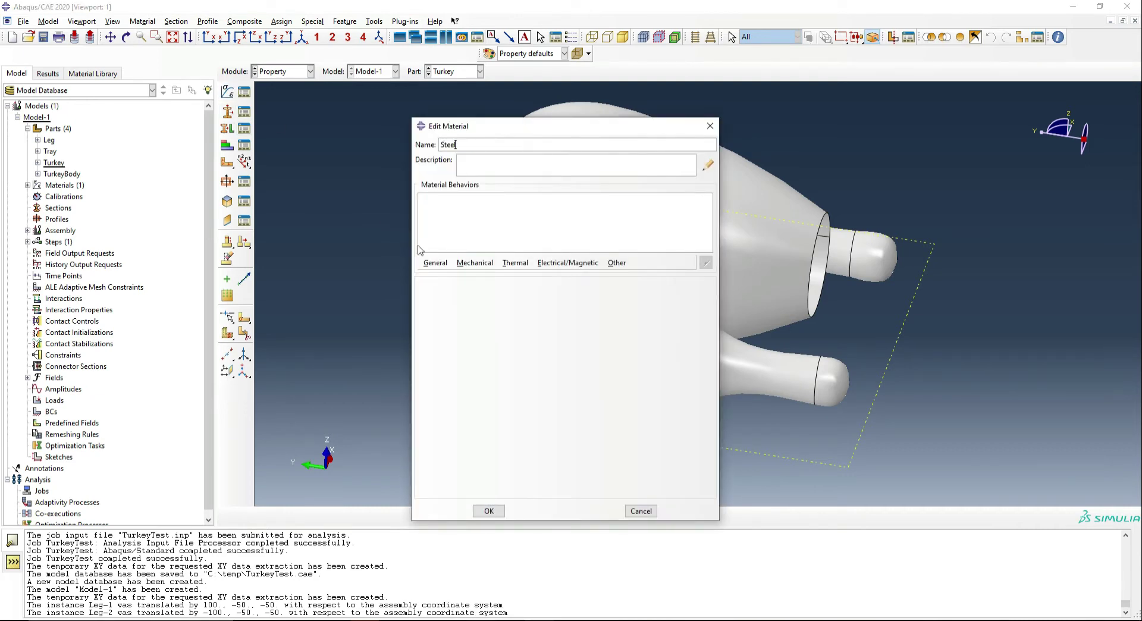
pyautogui.click(437, 262)
pyautogui.moveTo(468, 269)
pyautogui.click(440, 276)
pyautogui.click(455, 381)
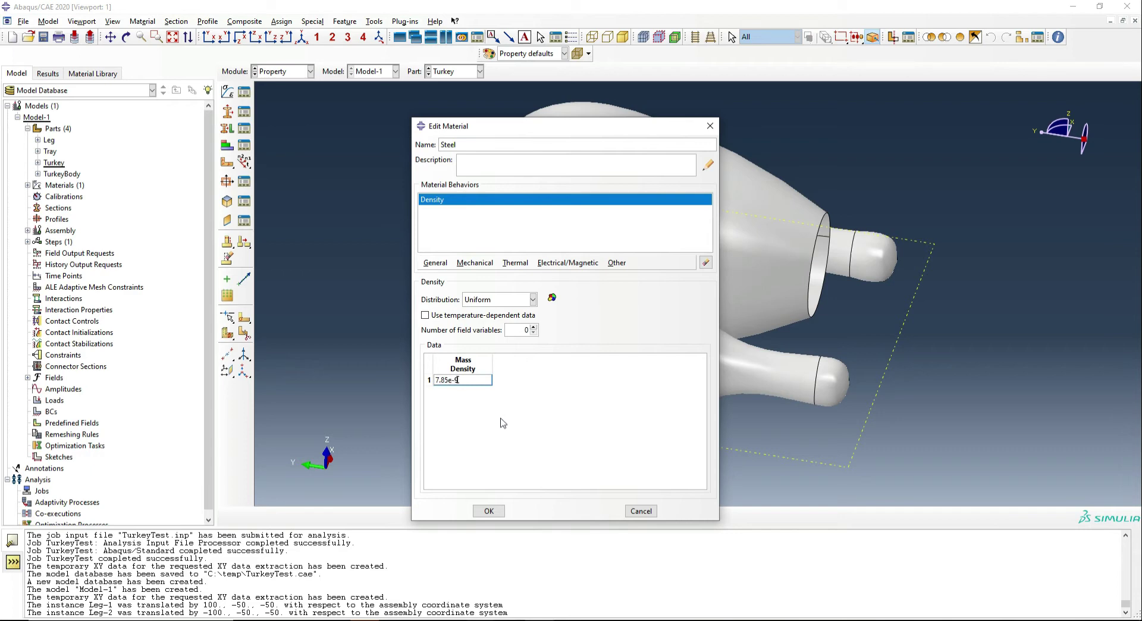
pyautogui.write('7.85e-9')
pyautogui.press('Return')
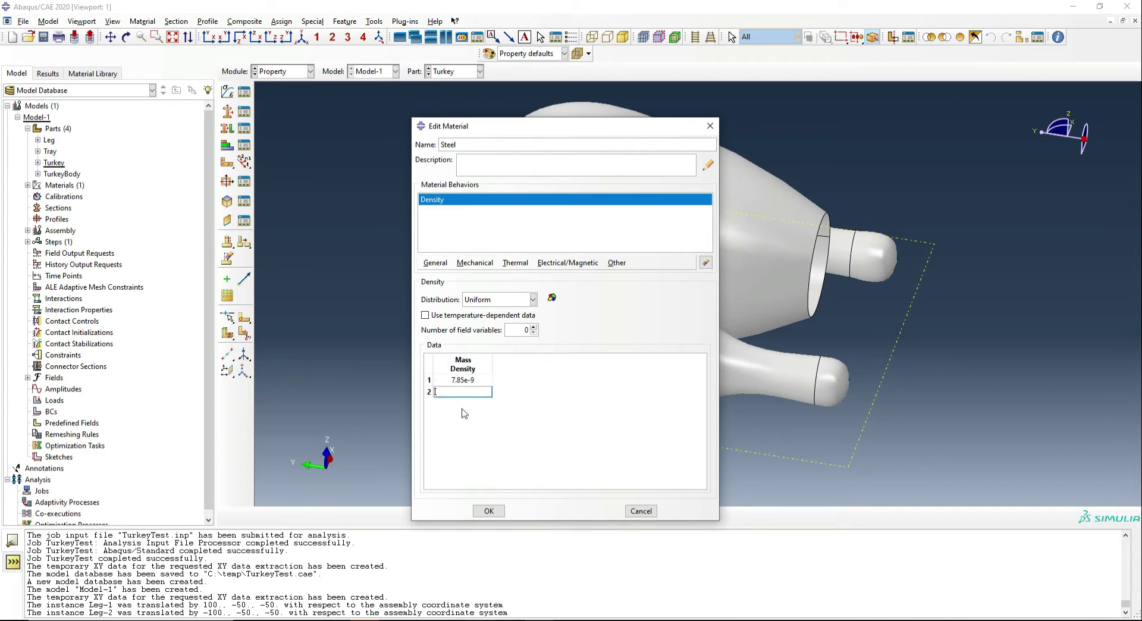
pyautogui.click(467, 394)
pyautogui.rightClick(468, 393)
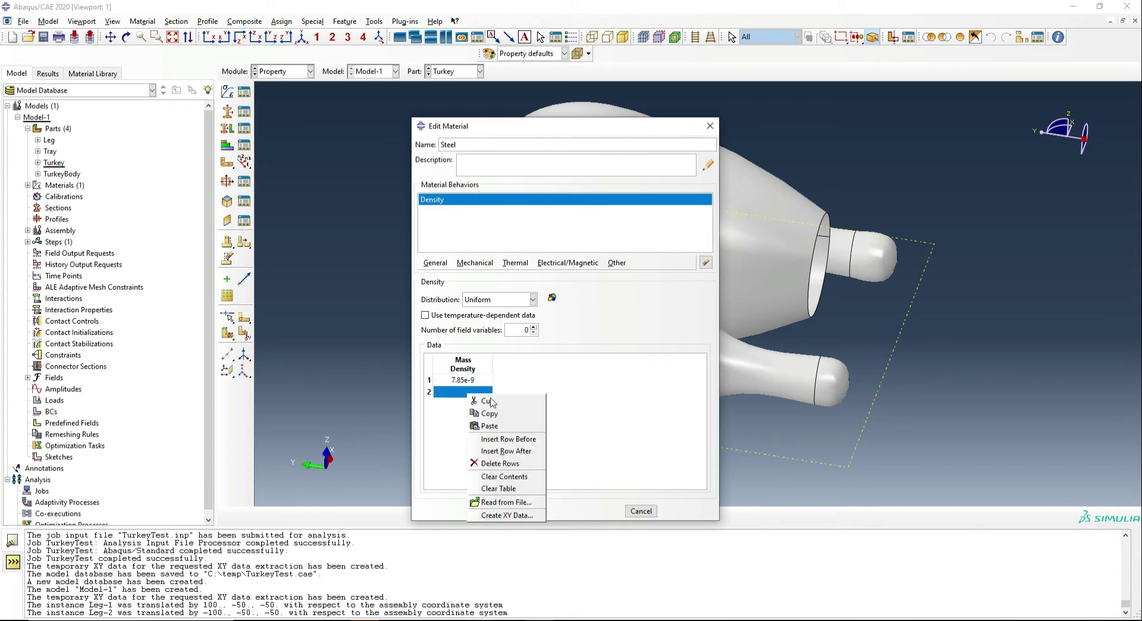
pyautogui.click(514, 470)
# - Give Steel conductivity 47.7 and specific heat 4.7e8, and save the material
pyautogui.click(516, 263)
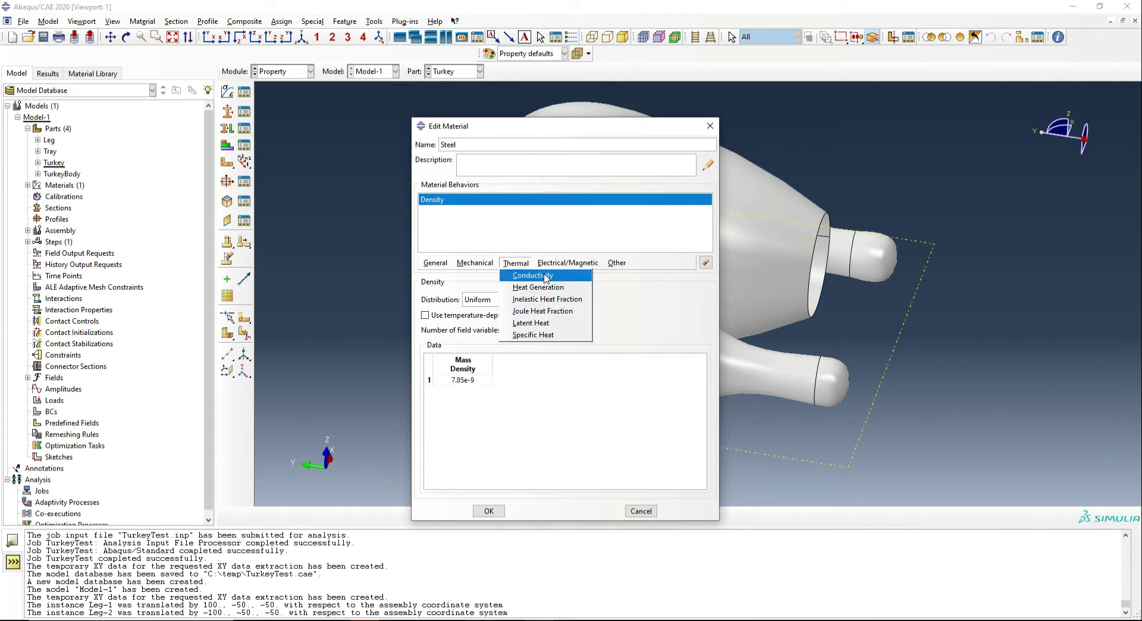
pyautogui.click(532, 276)
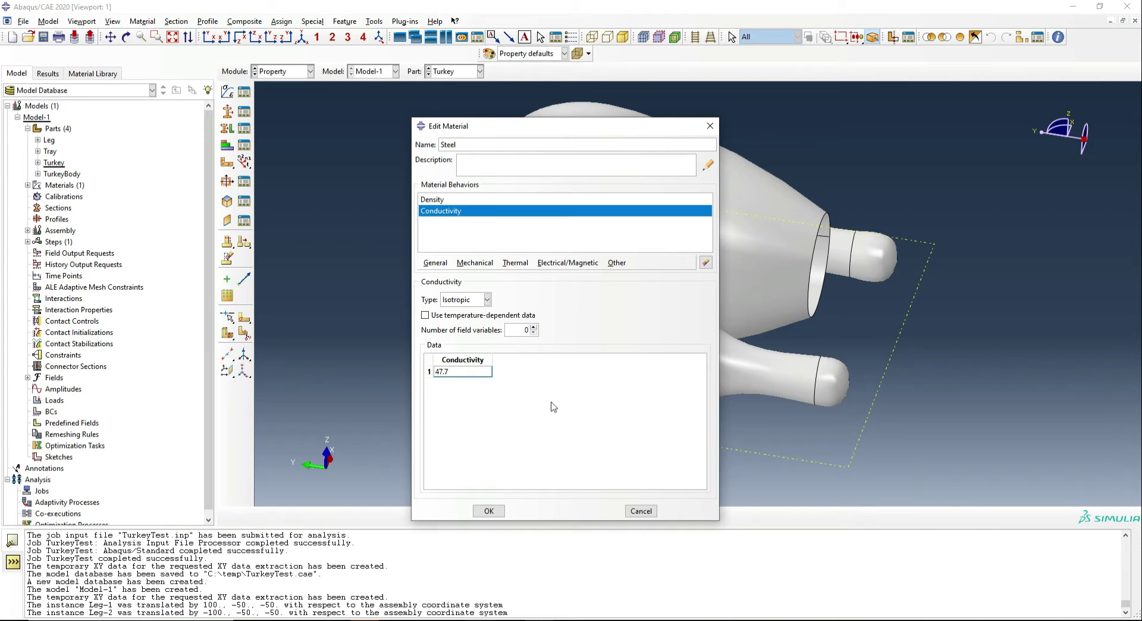
pyautogui.click(516, 262)
pyautogui.click(527, 339)
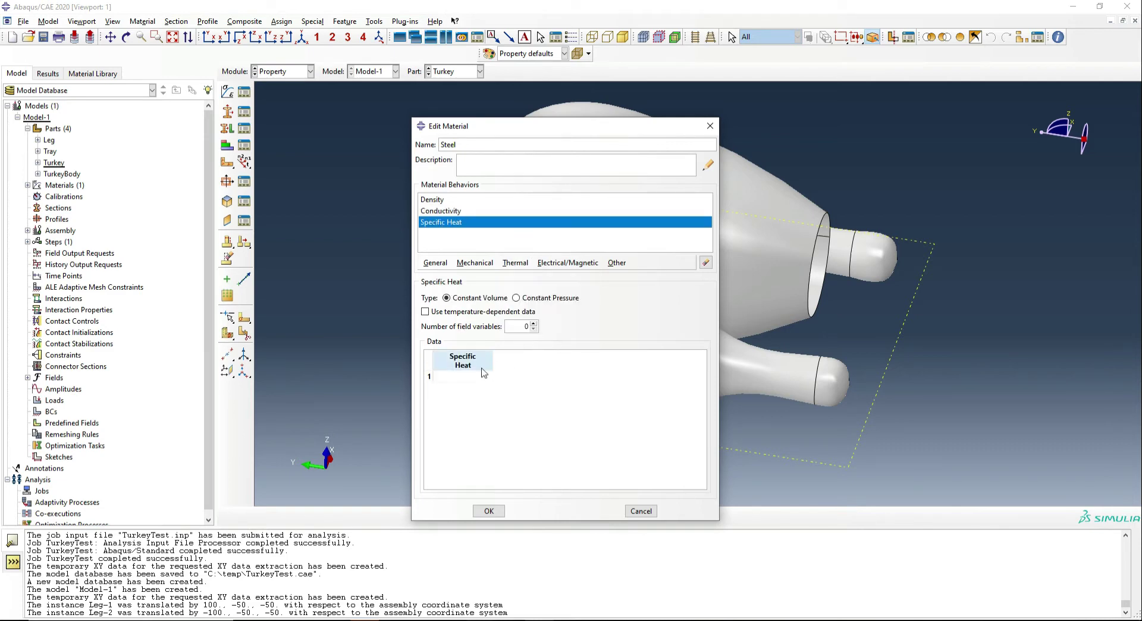
pyautogui.click(477, 378)
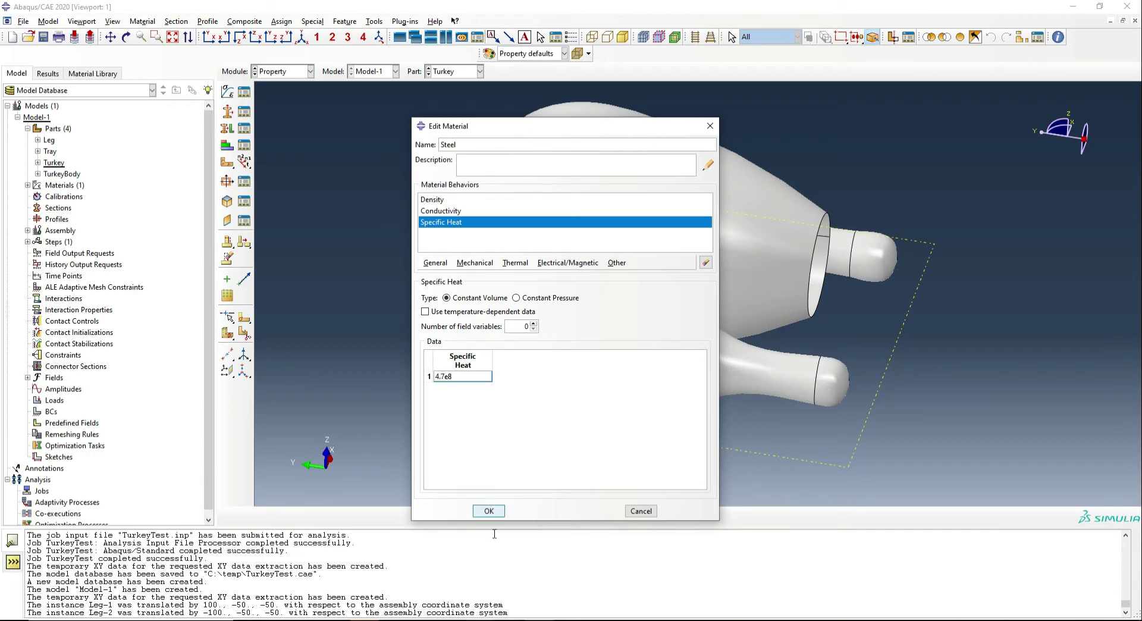
pyautogui.click(489, 511)
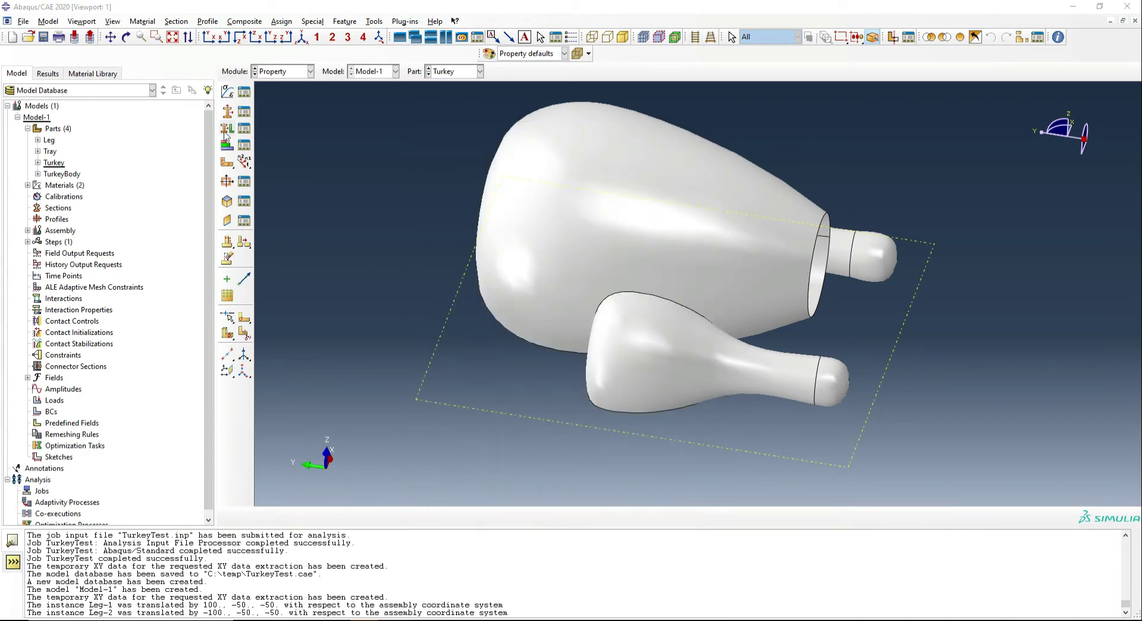
# - Create a solid homogeneous section named Turkey using the Turkey material
pyautogui.click(226, 111)
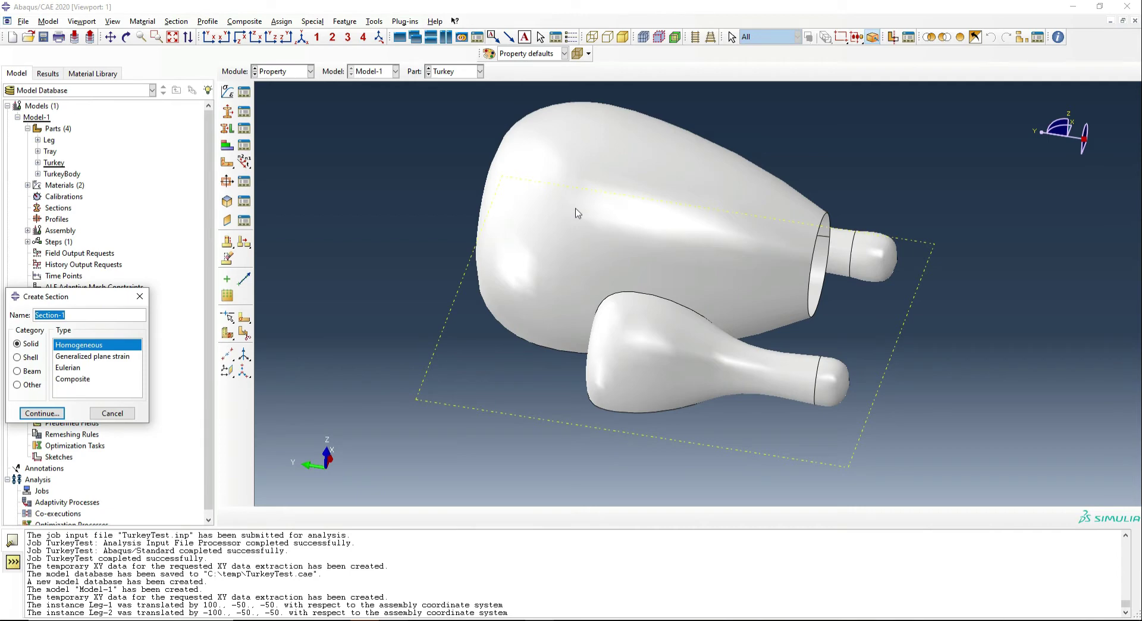
pyautogui.press('BackSpace')
pyautogui.click(41, 413)
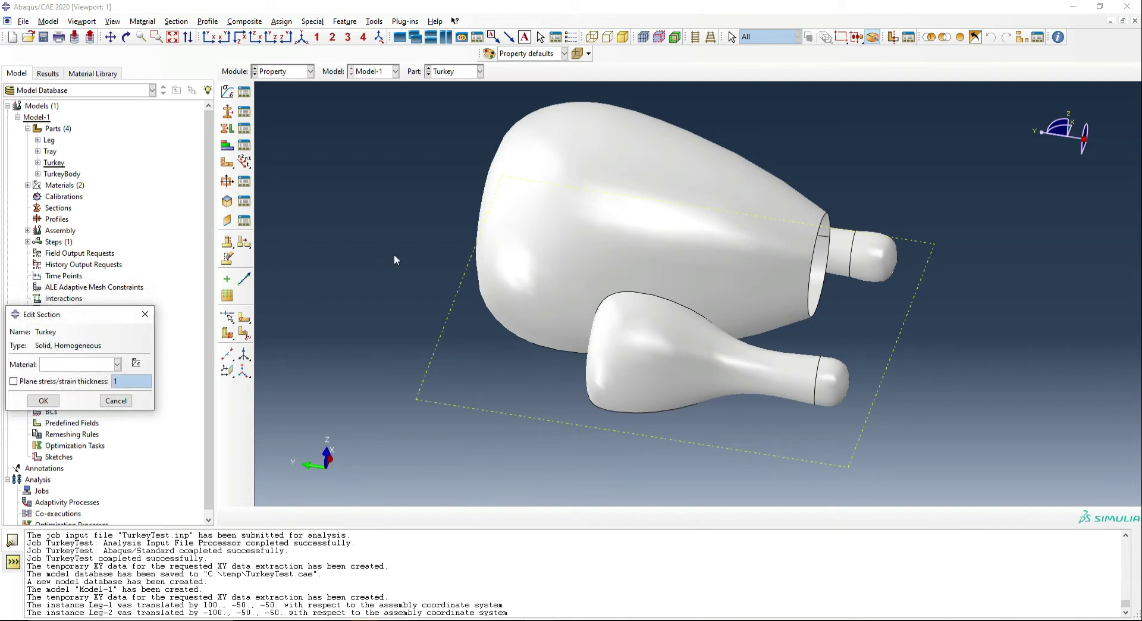
pyautogui.click(95, 364)
pyautogui.click(66, 386)
pyautogui.click(45, 401)
# - Create a solid homogeneous Bone section, also using the Turkey material
pyautogui.click(227, 112)
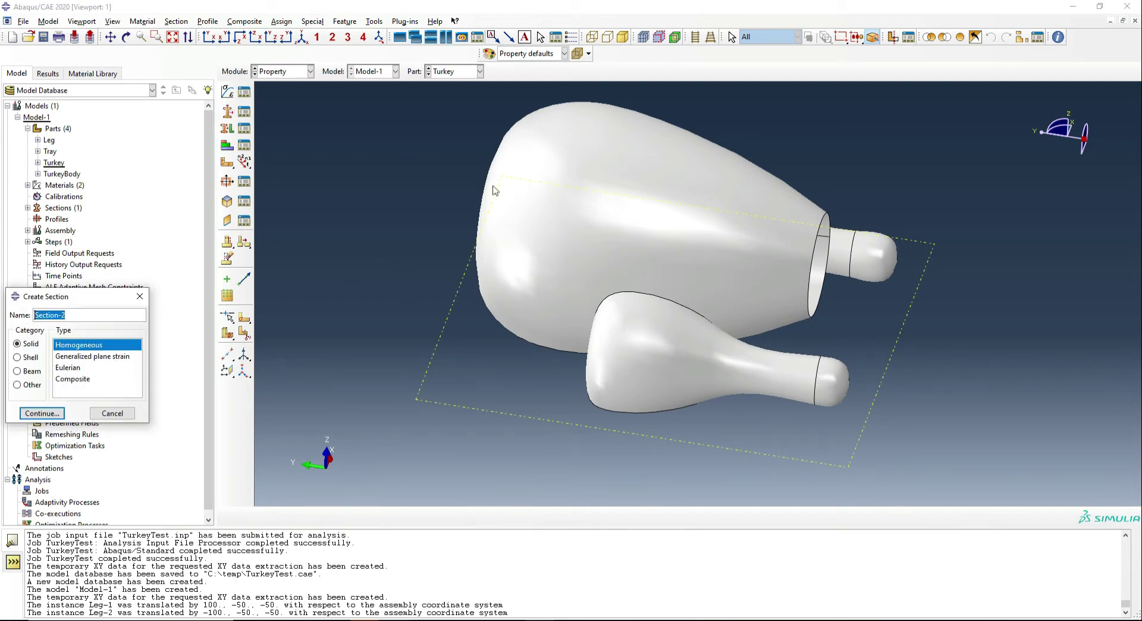
pyautogui.write('Bone')
pyautogui.click(53, 413)
pyautogui.click(78, 364)
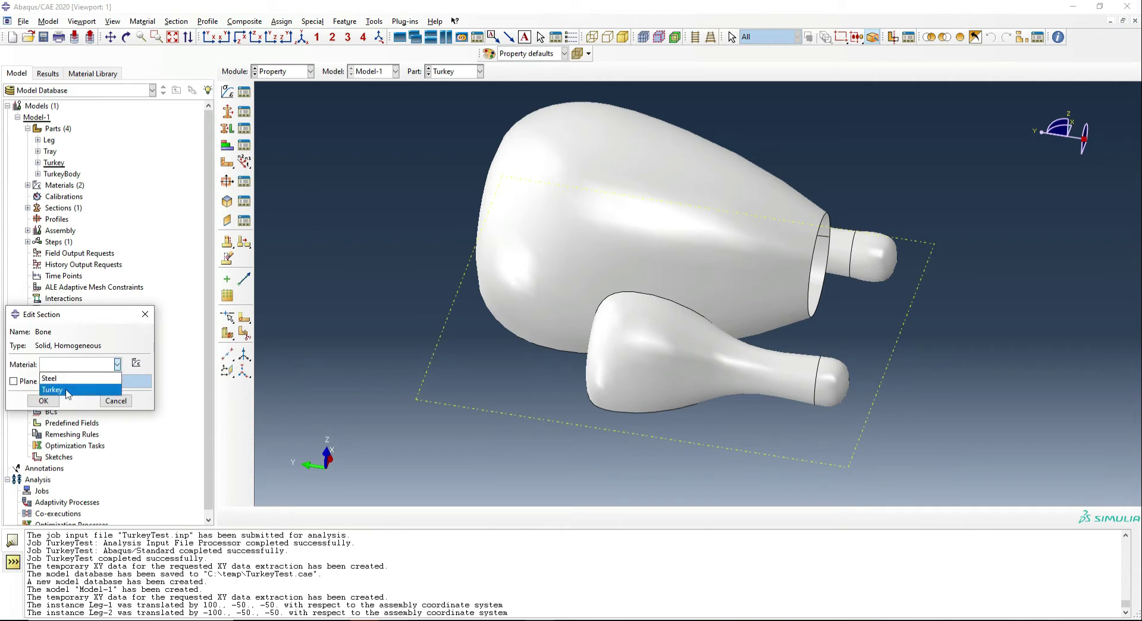
pyautogui.click(67, 391)
pyautogui.click(43, 400)
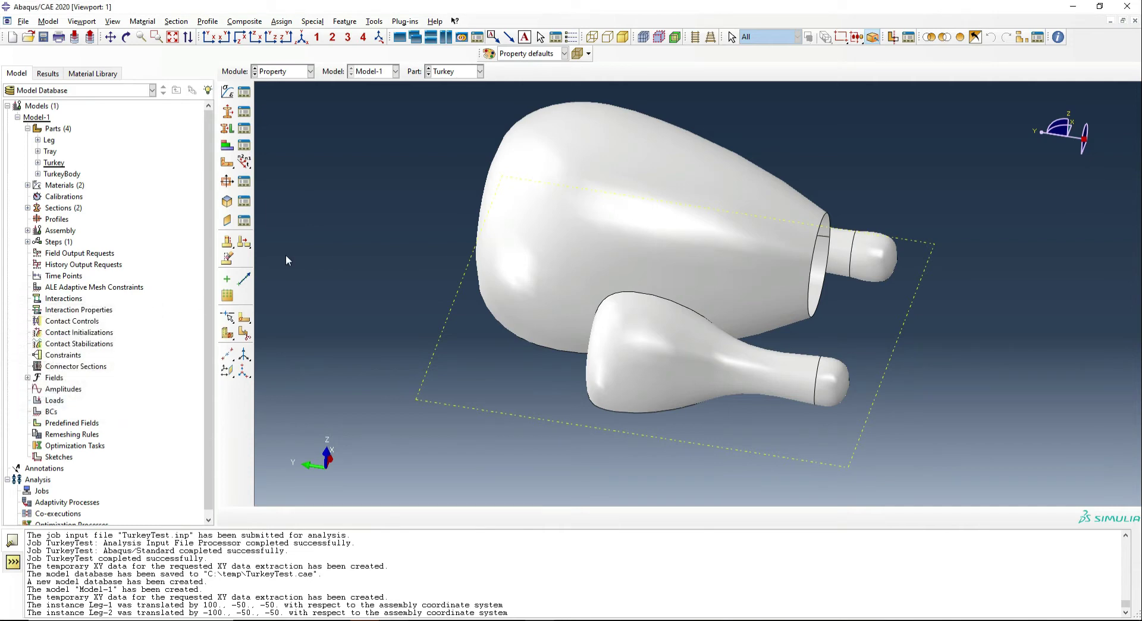
# - Create a homogeneous shell section named Steel, 2 thick, using the Steel material
pyautogui.click(227, 112)
pyautogui.write('Steel')
pyautogui.click(28, 358)
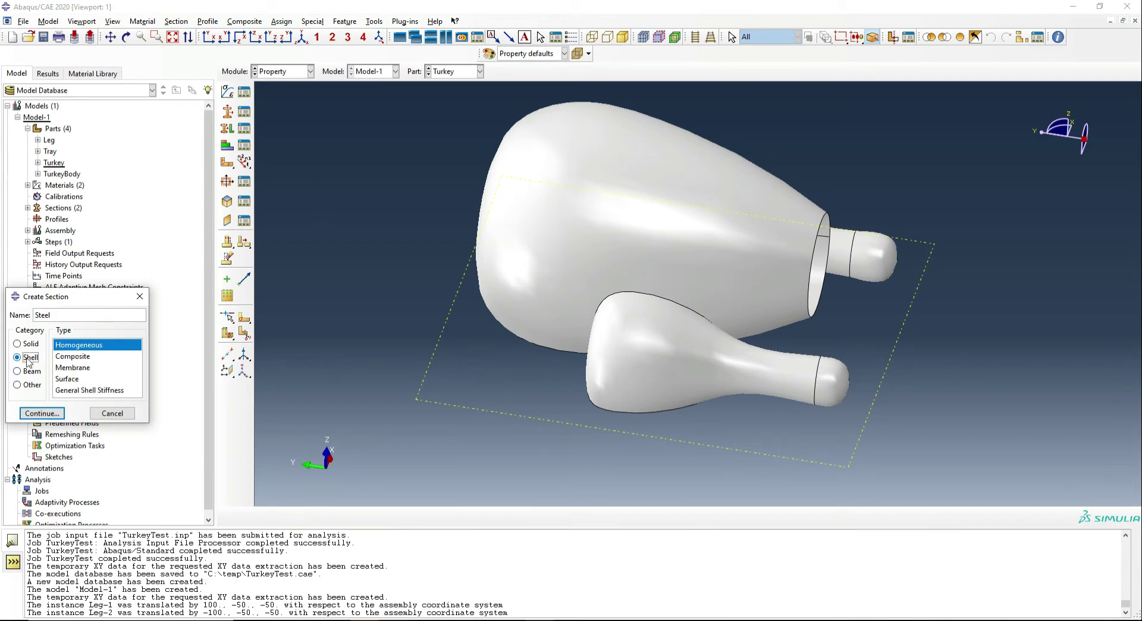
pyautogui.click(60, 411)
pyautogui.click(289, 282)
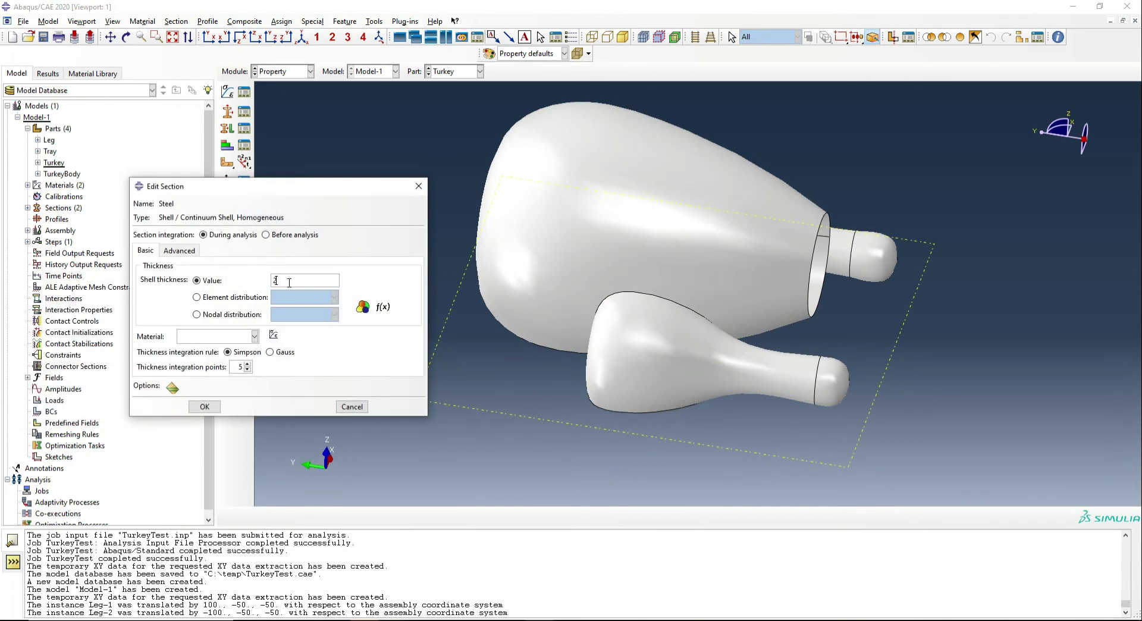
pyautogui.click(233, 336)
pyautogui.click(224, 349)
pyautogui.click(204, 407)
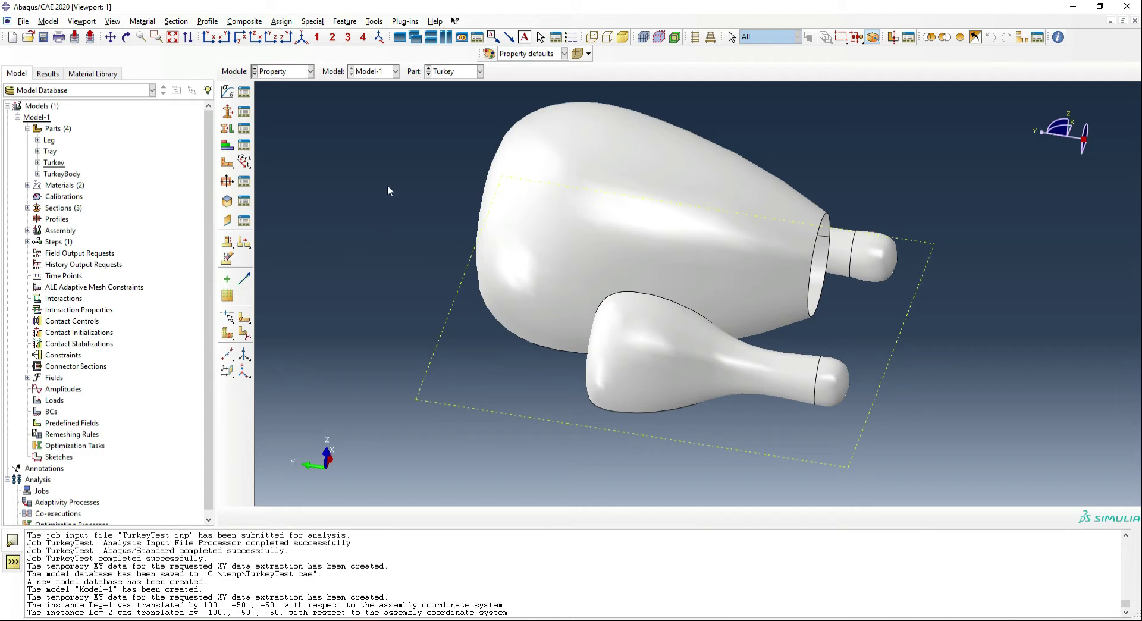
# - Assign the Turkey section to the whole Turkey part
pyautogui.click(227, 128)
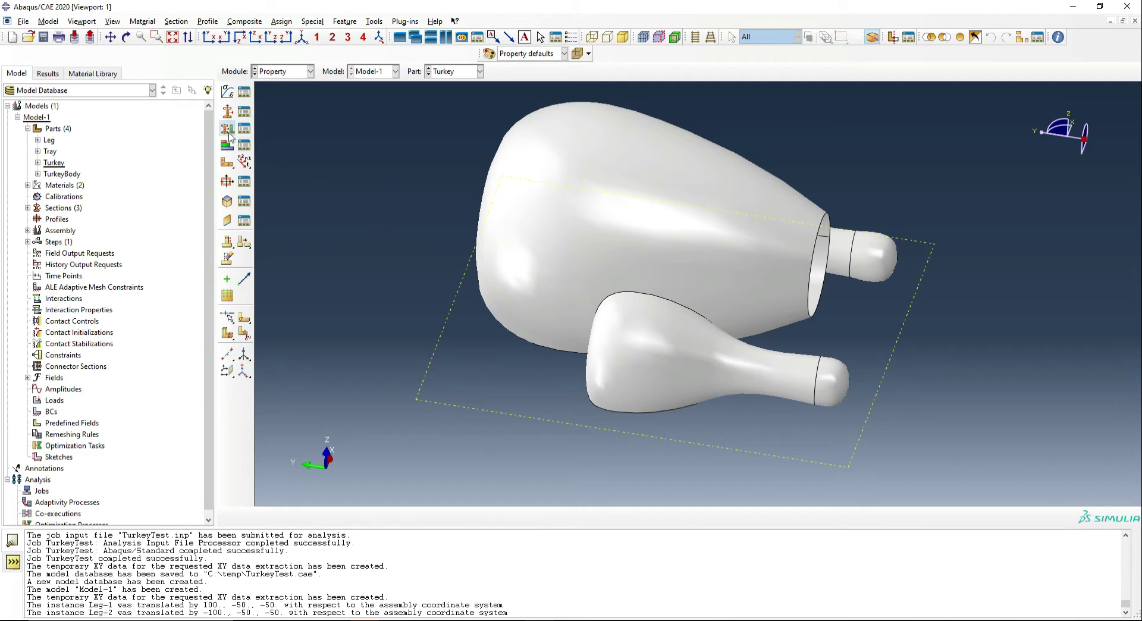
pyautogui.click(666, 321)
pyautogui.click(457, 516)
pyautogui.click(474, 256)
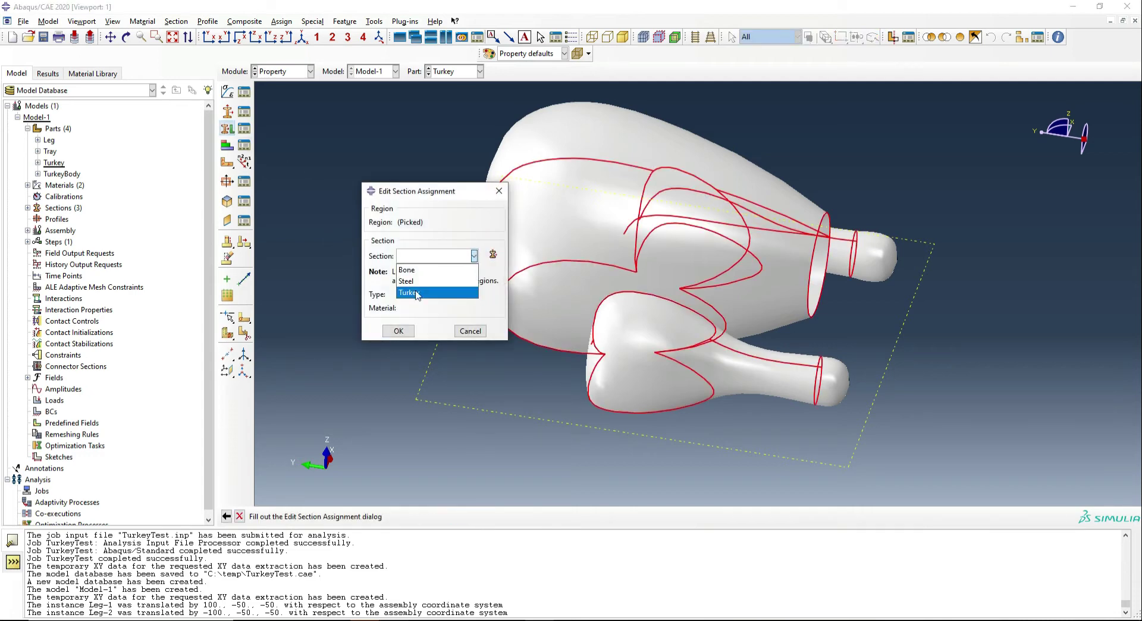
pyautogui.click(413, 342)
pyautogui.click(429, 256)
pyautogui.click(416, 293)
pyautogui.click(398, 331)
pyautogui.press('Escape')
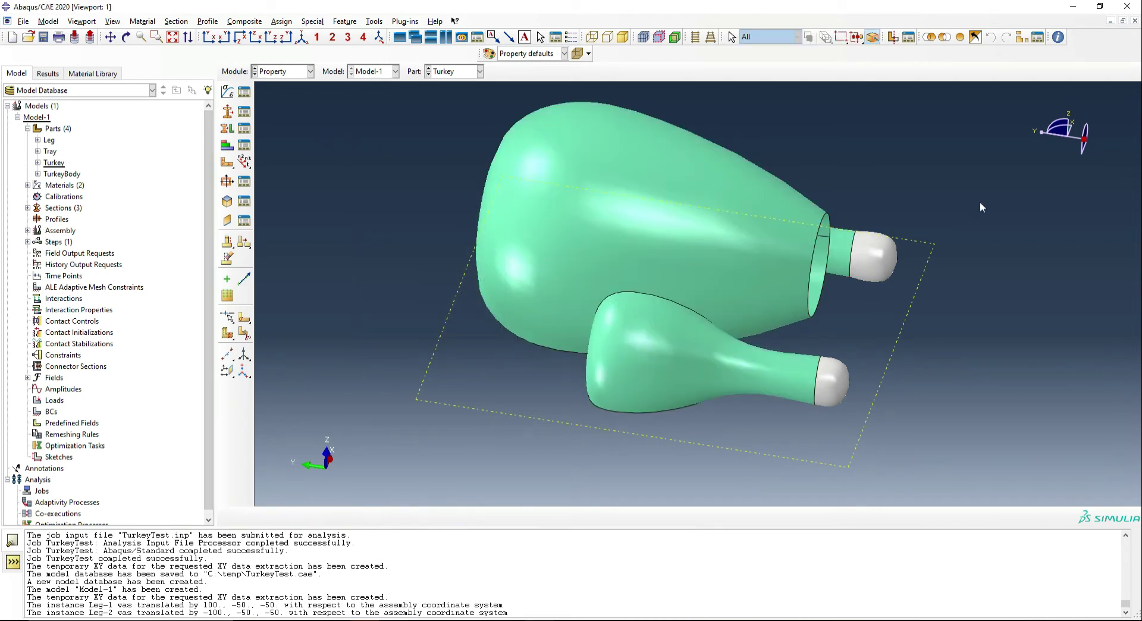
# - Assign a section to the two leg-tip cap cells
pyautogui.click(227, 129)
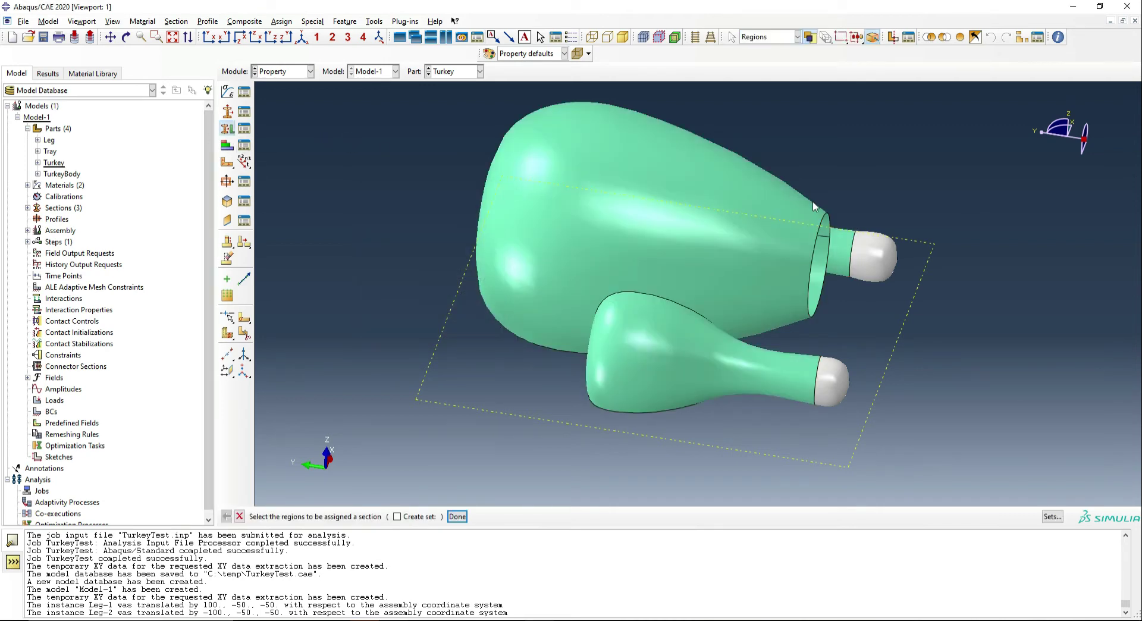
pyautogui.click(866, 258)
pyautogui.keyDown('shift'); pyautogui.click(828, 385); pyautogui.keyUp('shift')
pyautogui.click(456, 516)
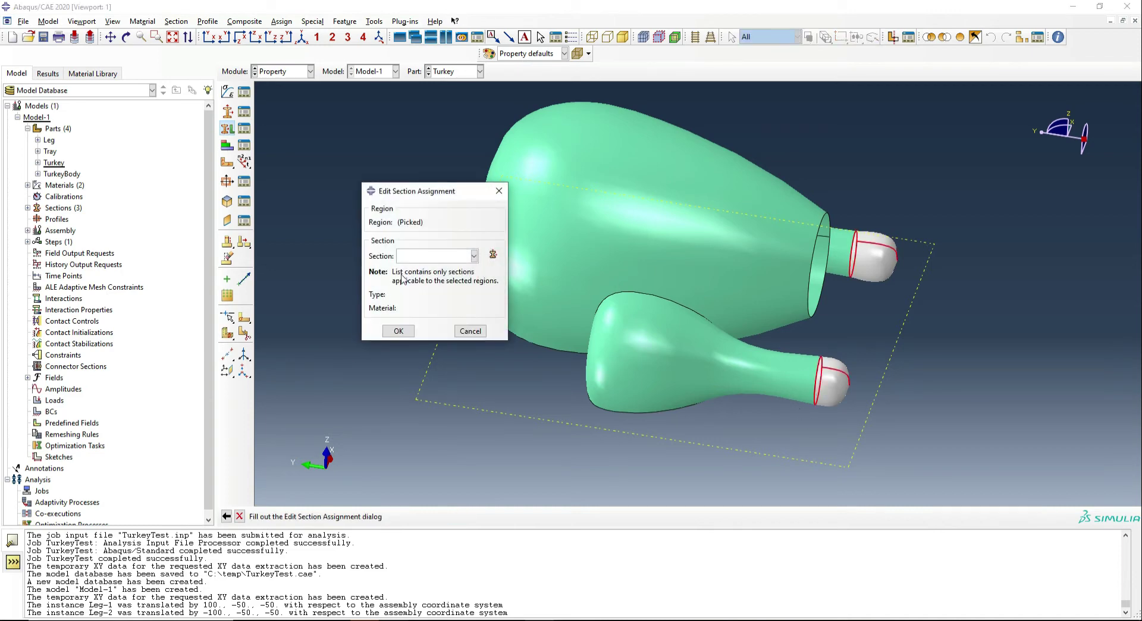
pyautogui.click(441, 256)
pyautogui.click(428, 267)
pyautogui.click(398, 331)
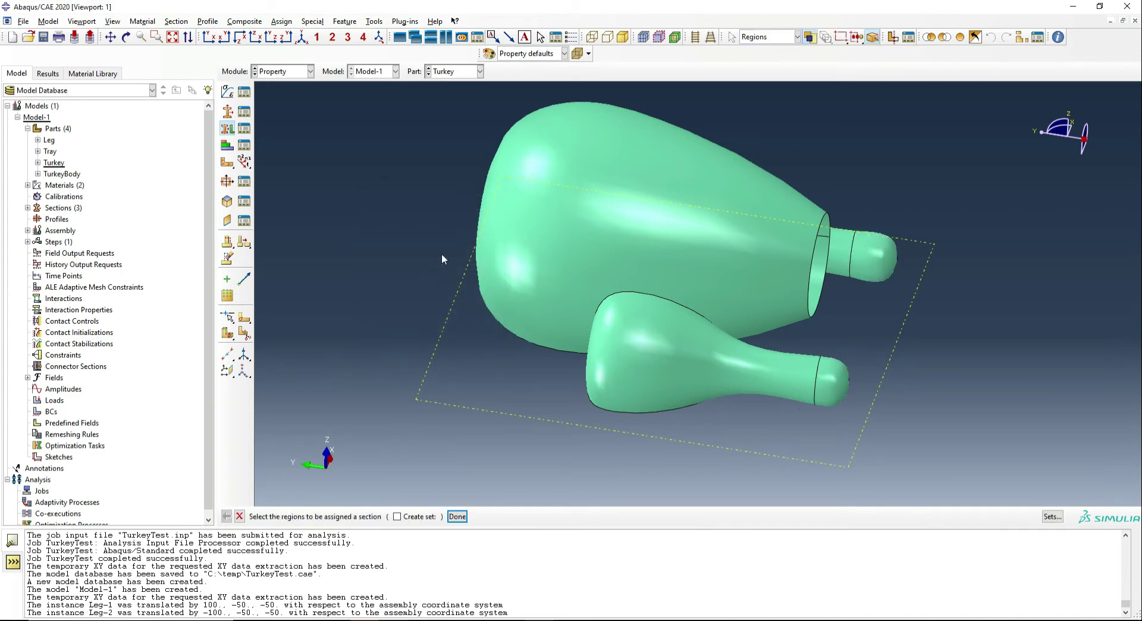
# - Switch to the Tray part and assign it the Steel shell section
pyautogui.click(457, 72)
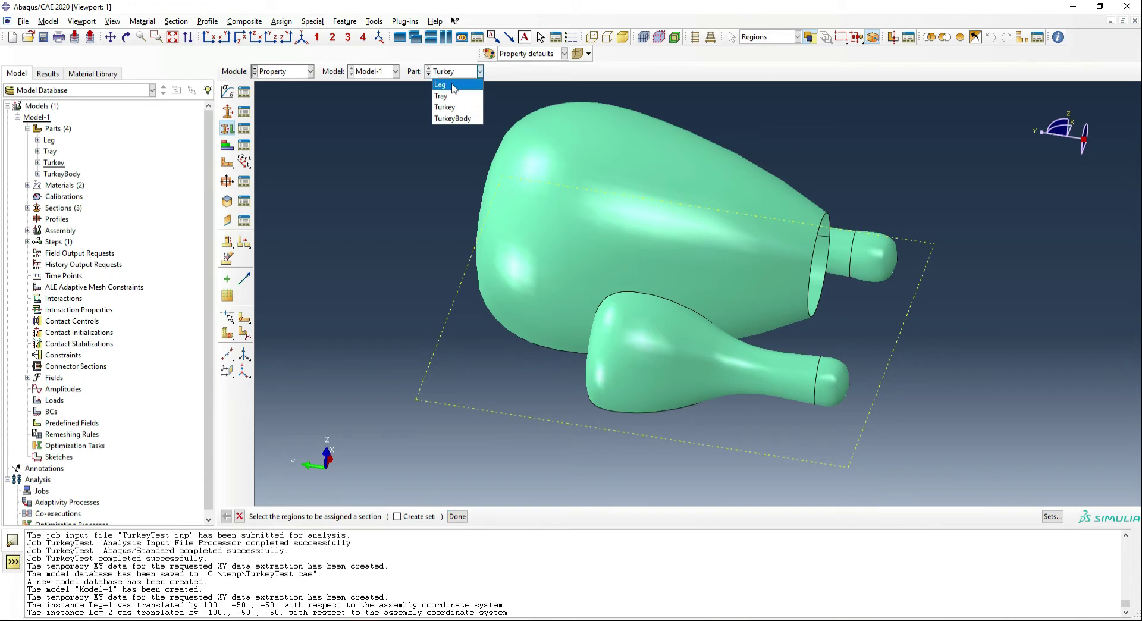
pyautogui.click(451, 92)
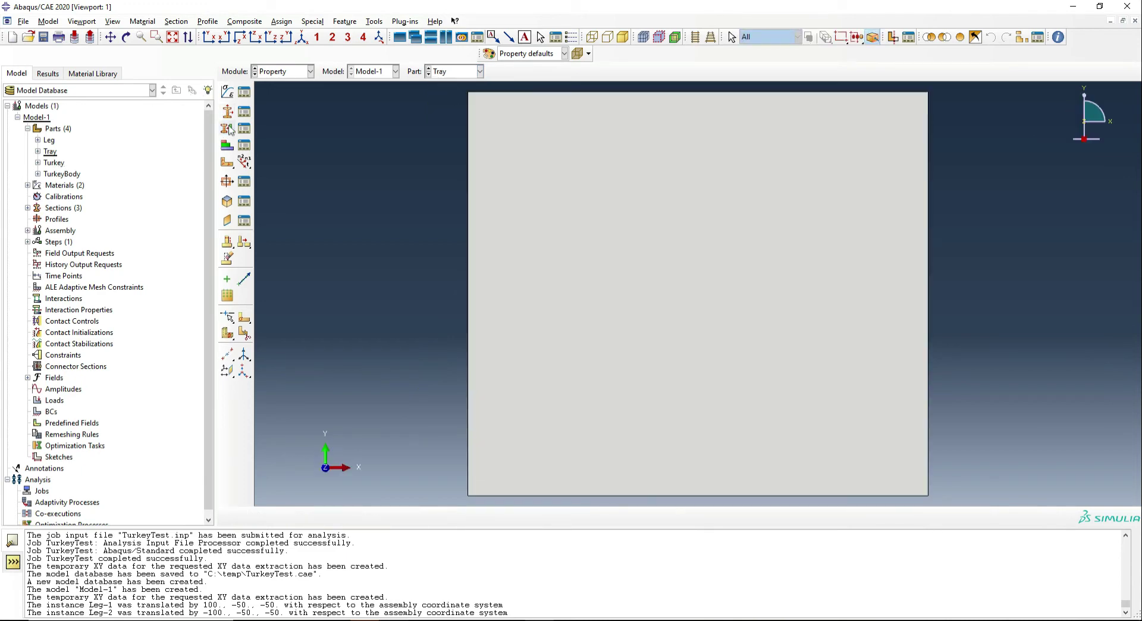
pyautogui.click(228, 127)
pyautogui.click(785, 369)
pyautogui.middleClick(785, 369)
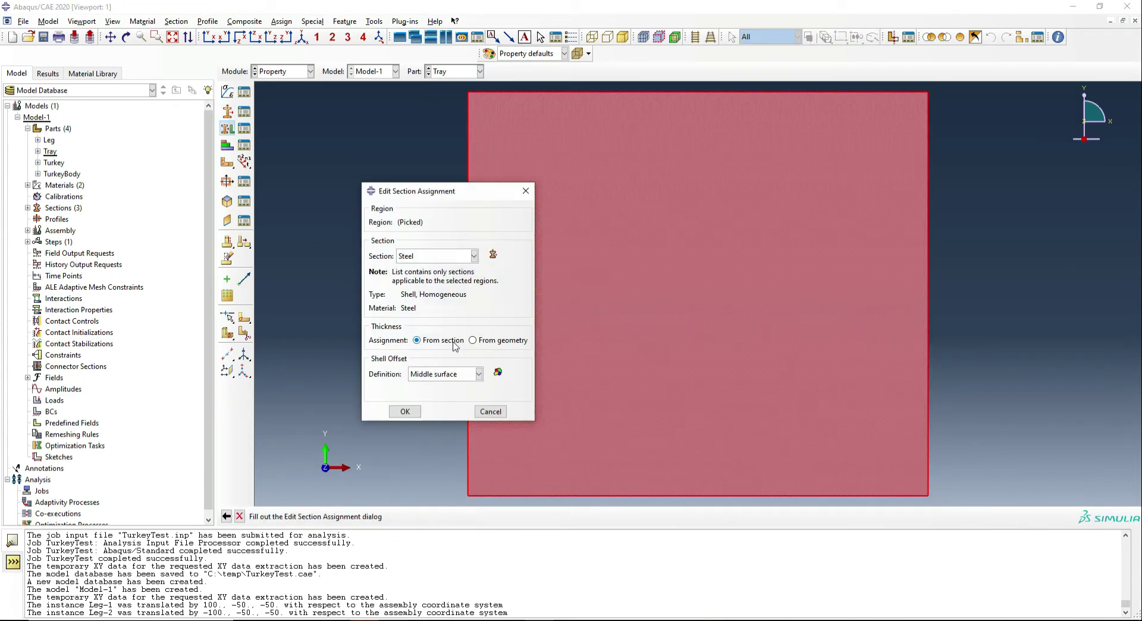
pyautogui.click(474, 256)
pyautogui.click(404, 411)
pyautogui.click(405, 411)
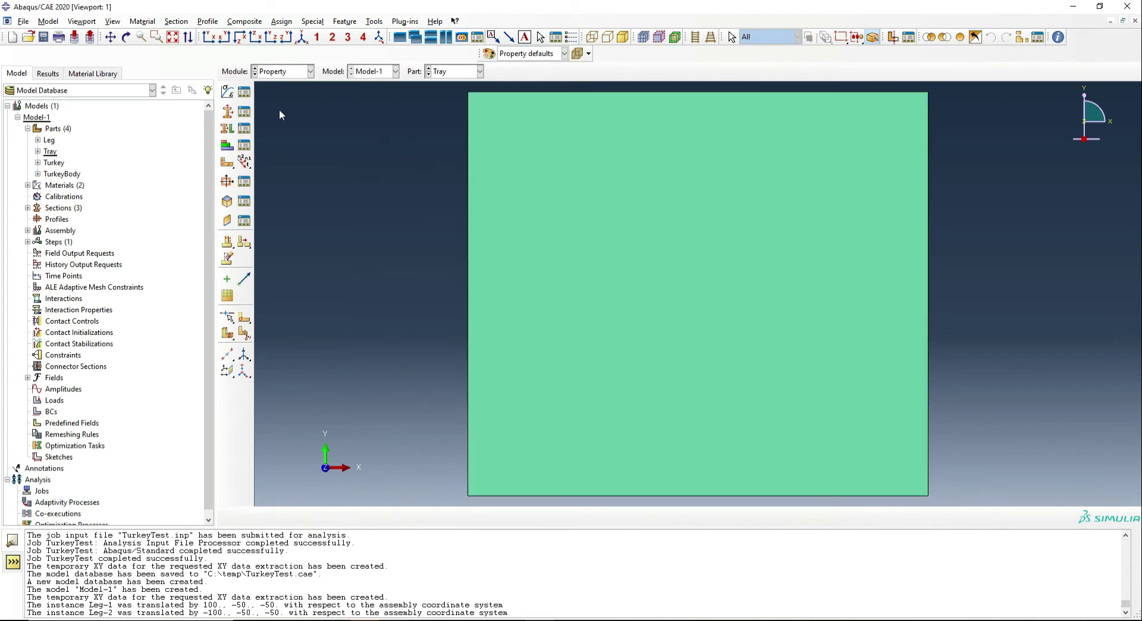
pyautogui.click(286, 71)
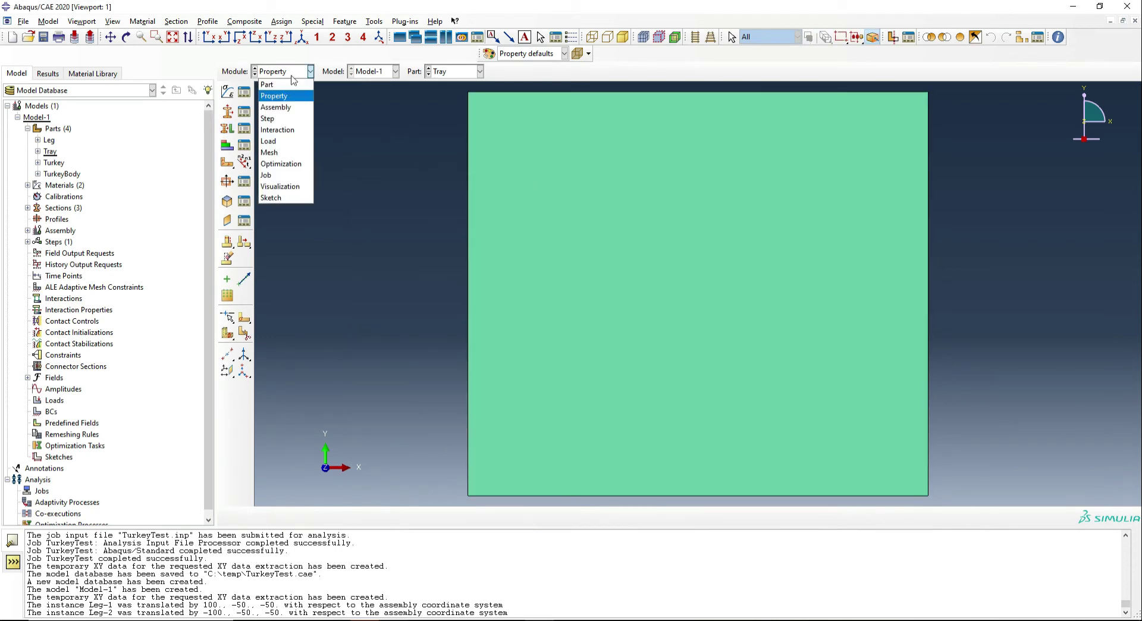
# - In Assembly, rotate the Tray instance 90° about the axis from 0,0,0 to 0,0,1
pyautogui.click(282, 119)
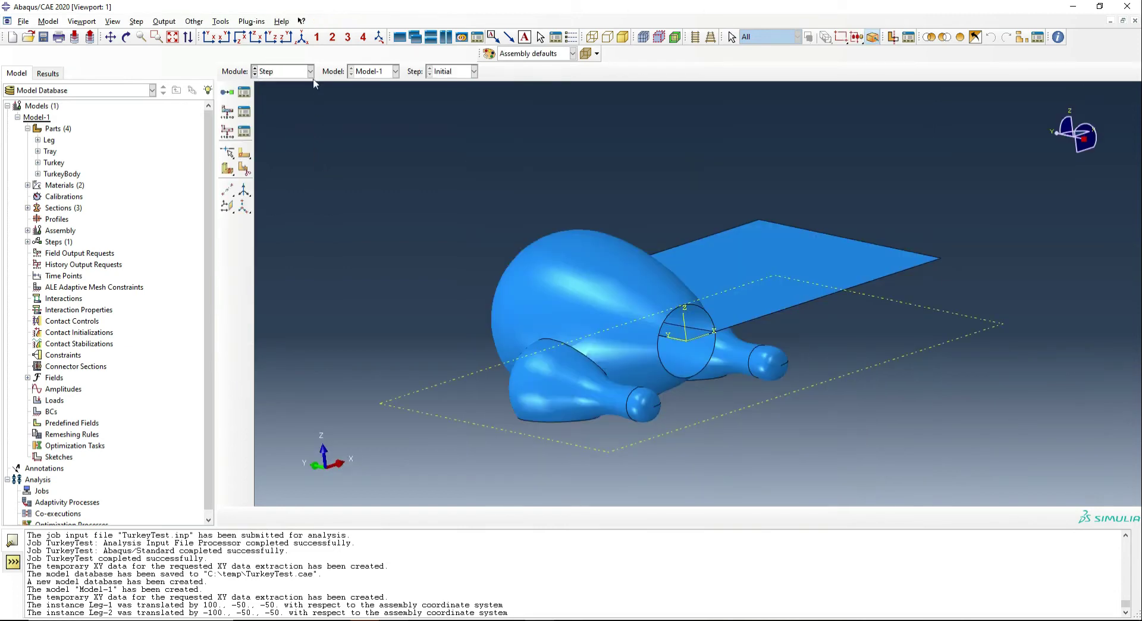
pyautogui.click(309, 71)
pyautogui.click(276, 107)
pyautogui.keyDown('ctrl'); pyautogui.keyDown('alt'); pyautogui.moveTo(785, 356); pyautogui.dragTo(291, 155); pyautogui.keyUp('alt'); pyautogui.keyUp('ctrl')
pyautogui.click(227, 125)
pyautogui.click(780, 347)
pyautogui.middleClick(719, 376)
pyautogui.press('Return')
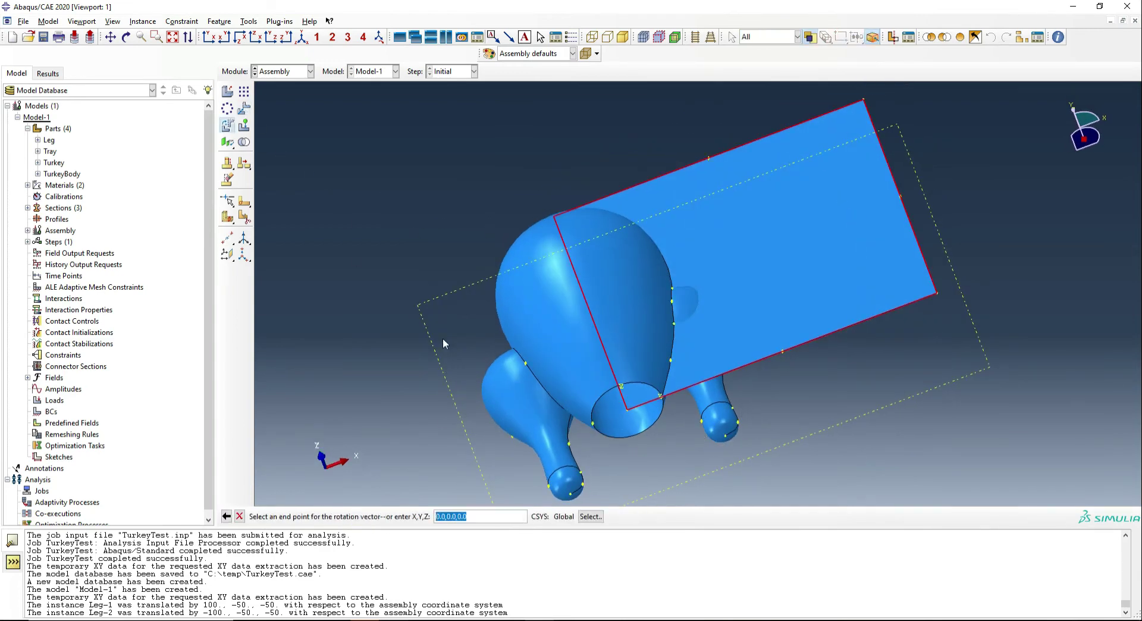
pyautogui.write('0,0,1')
pyautogui.press('Return')
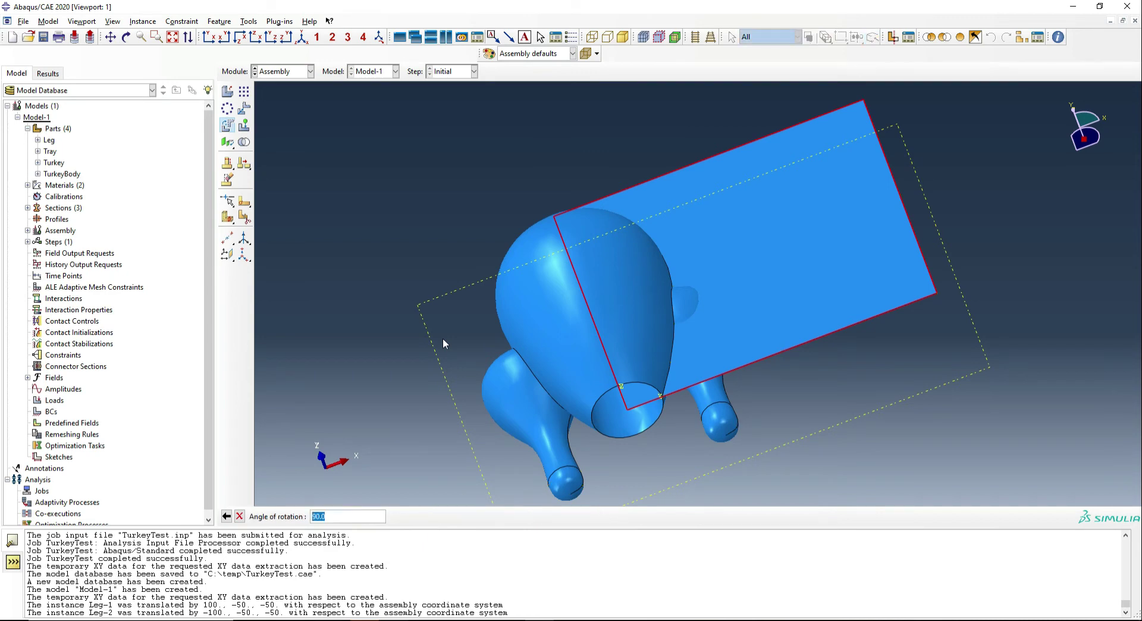
pyautogui.press('Return')
pyautogui.press('Return')
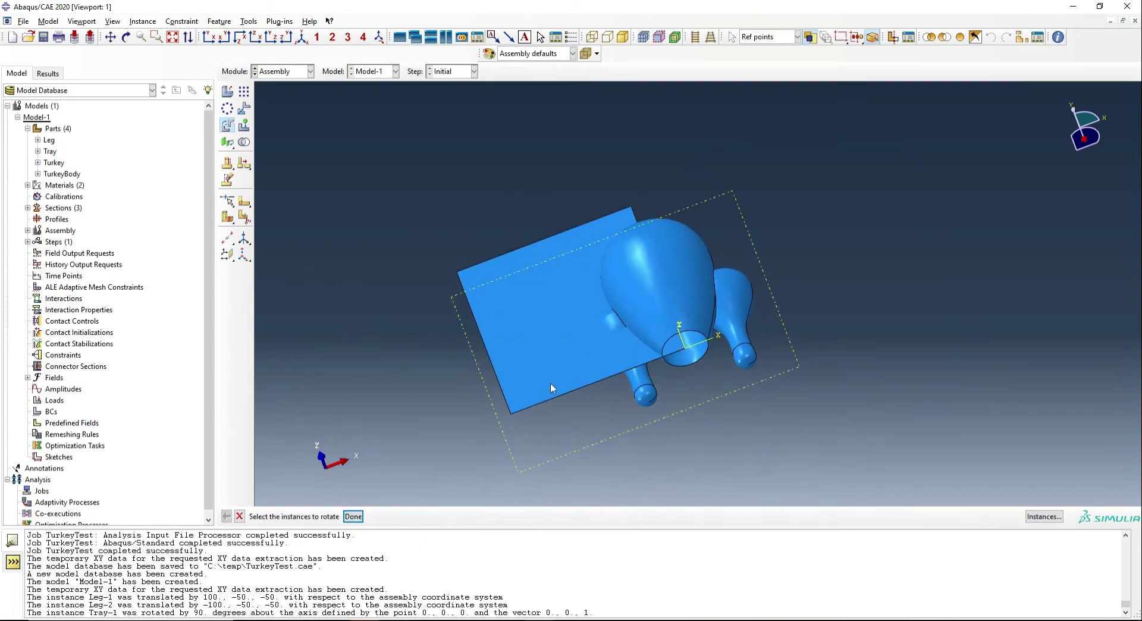
pyautogui.keyDown('ctrl'); pyautogui.keyDown('alt'); pyautogui.moveTo(557, 383); pyautogui.dragTo(684, 317); pyautogui.keyUp('alt'); pyautogui.keyUp('ctrl')
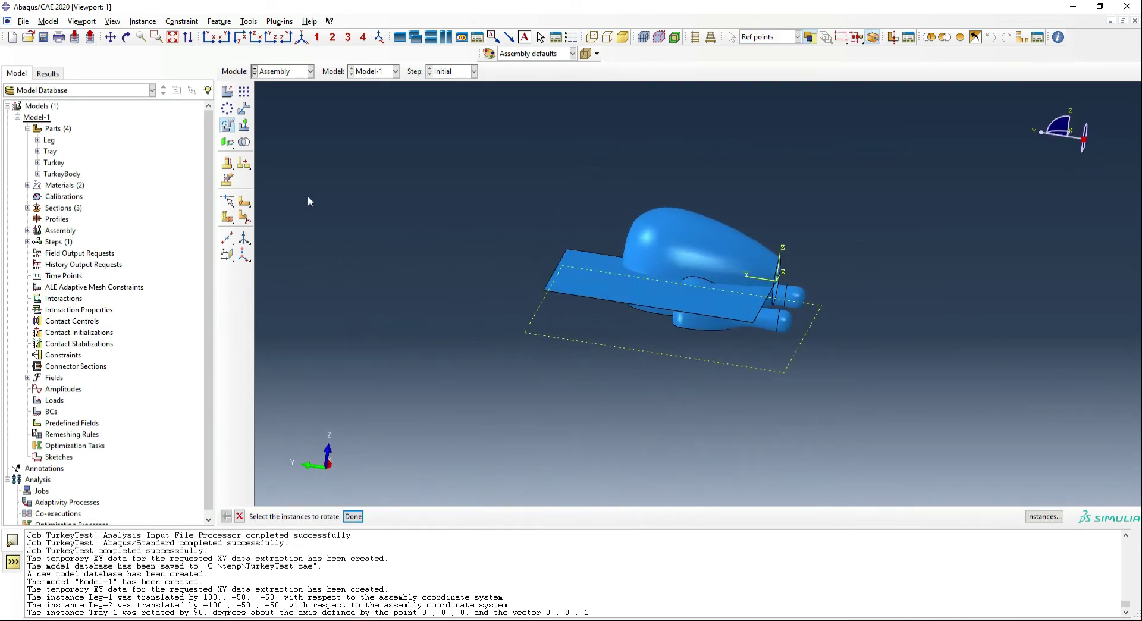
# - Translate the Tray instance by 175, -100, -80 so it sits beneath the turkey
pyautogui.click(244, 108)
pyautogui.click(556, 276)
pyautogui.middleClick(591, 374)
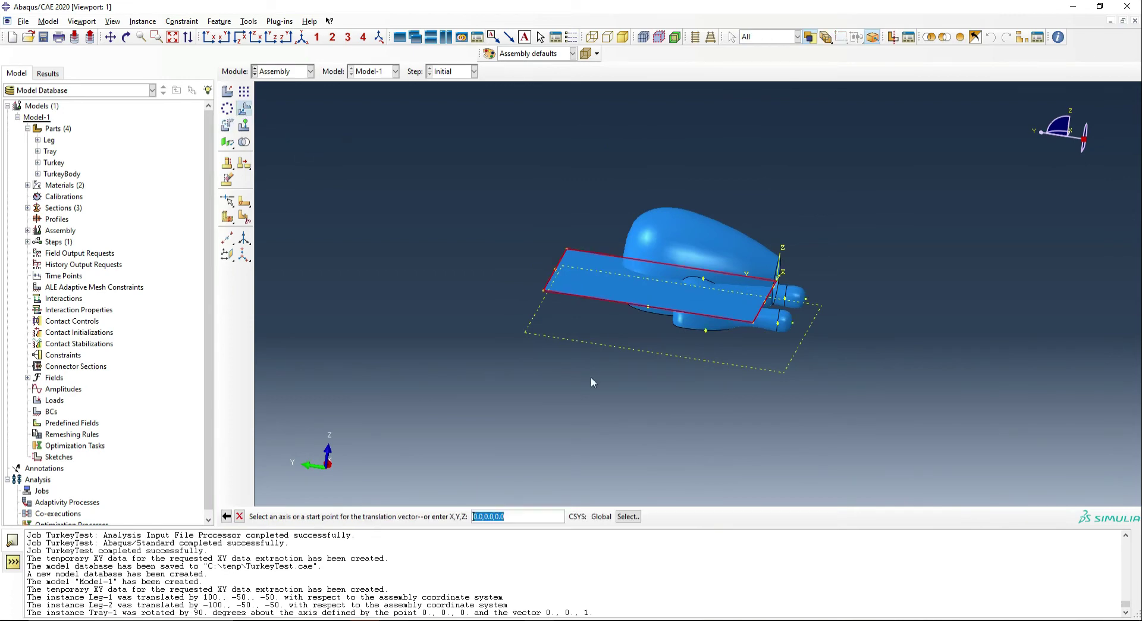
pyautogui.keyDown('ctrl'); pyautogui.keyDown('alt'); pyautogui.moveTo(591, 381); pyautogui.dragTo(659, 398); pyautogui.keyUp('alt'); pyautogui.keyUp('ctrl')
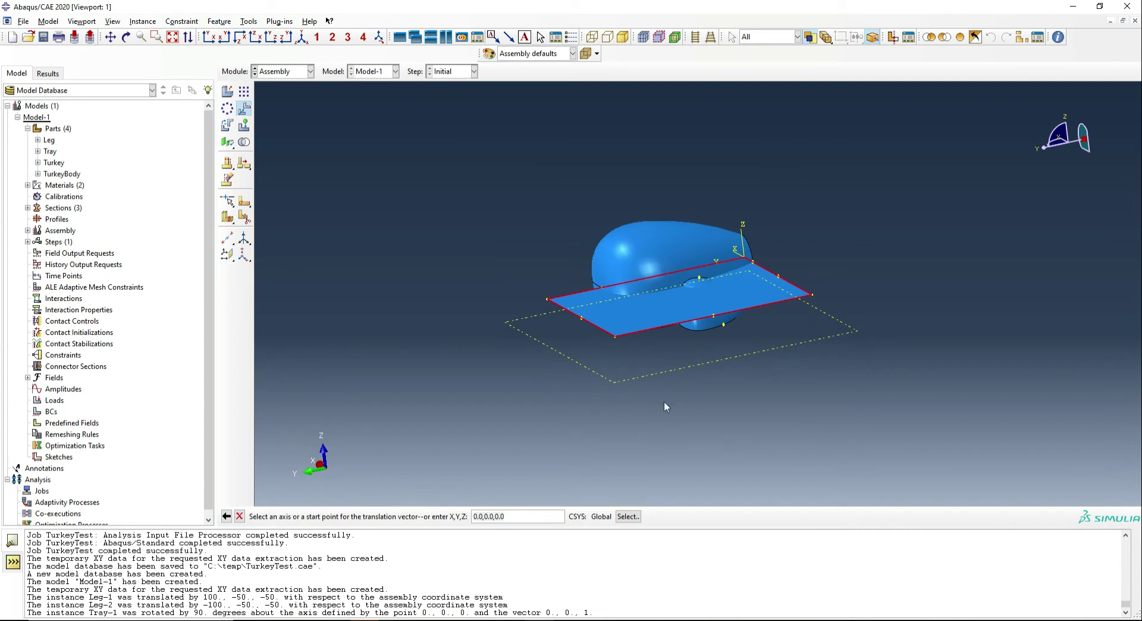
pyautogui.press('Return')
pyautogui.keyDown('ctrl'); pyautogui.keyDown('alt'); pyautogui.moveTo(670, 352); pyautogui.dragTo(747, 374); pyautogui.keyUp('alt'); pyautogui.keyUp('ctrl')
pyautogui.click(485, 515)
pyautogui.moveTo(485, 515); pyautogui.dragTo(399, 525)
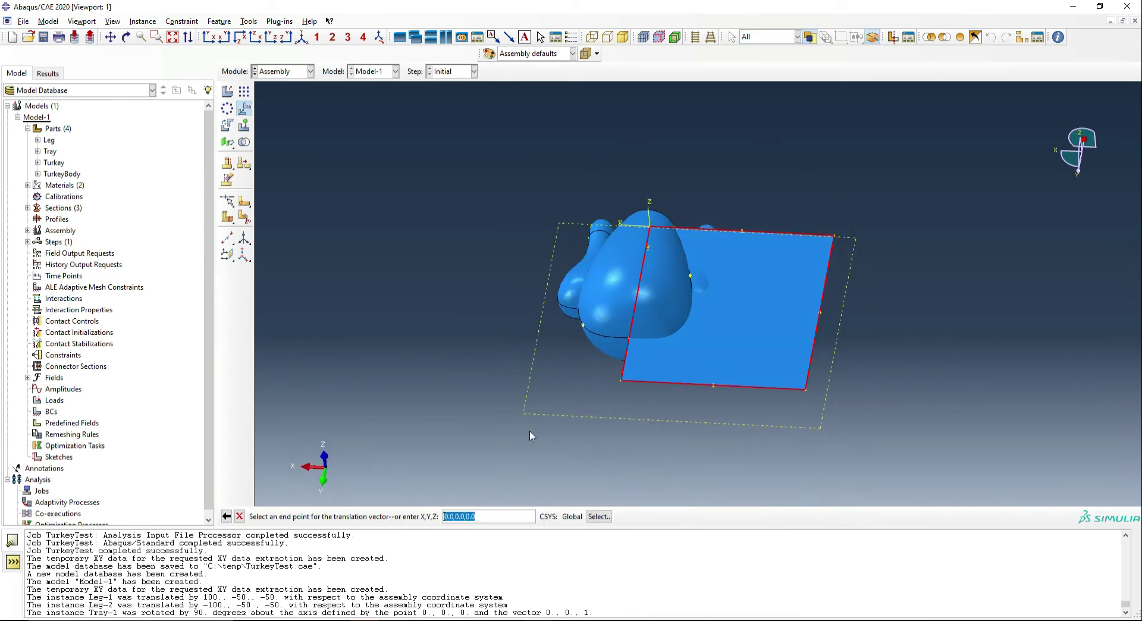
pyautogui.moveTo(535, 430)
pyautogui.keyDown('ctrl'); pyautogui.keyDown('alt'); pyautogui.mouseDown()
pyautogui.moveTo(787, 366)
pyautogui.moveTo(662, 353)
pyautogui.moveTo(540, 431)
pyautogui.mouseUp(); pyautogui.keyUp('alt'); pyautogui.keyUp('ctrl')
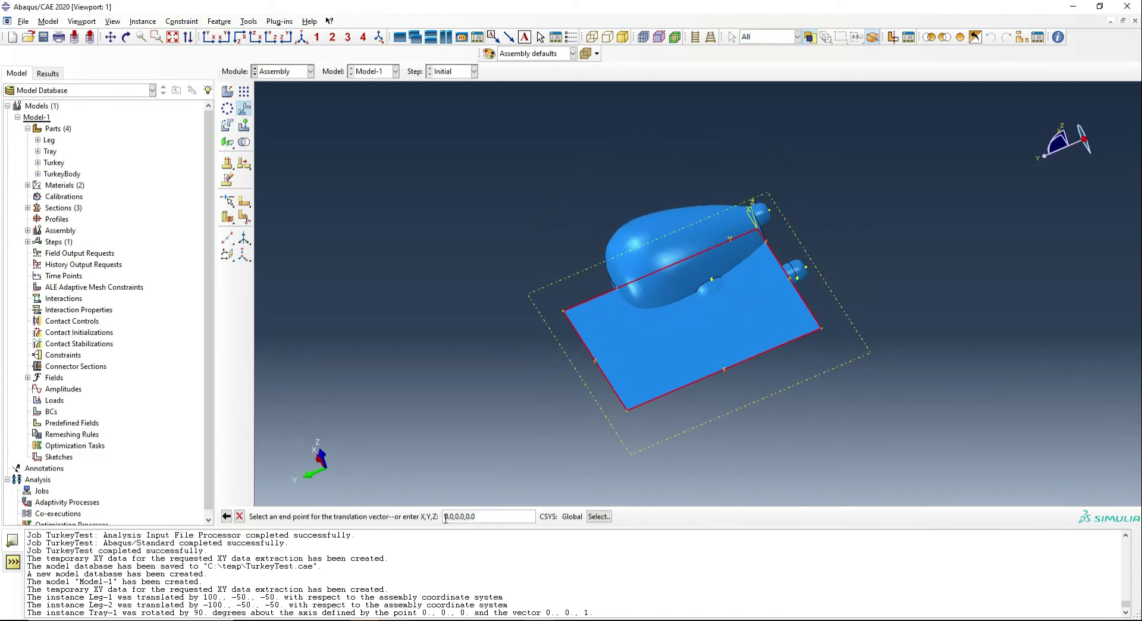
pyautogui.click(489, 516)
pyautogui.moveTo(489, 516); pyautogui.dragTo(395, 527)
pyautogui.write('175,-100,-80')
pyautogui.press('Return')
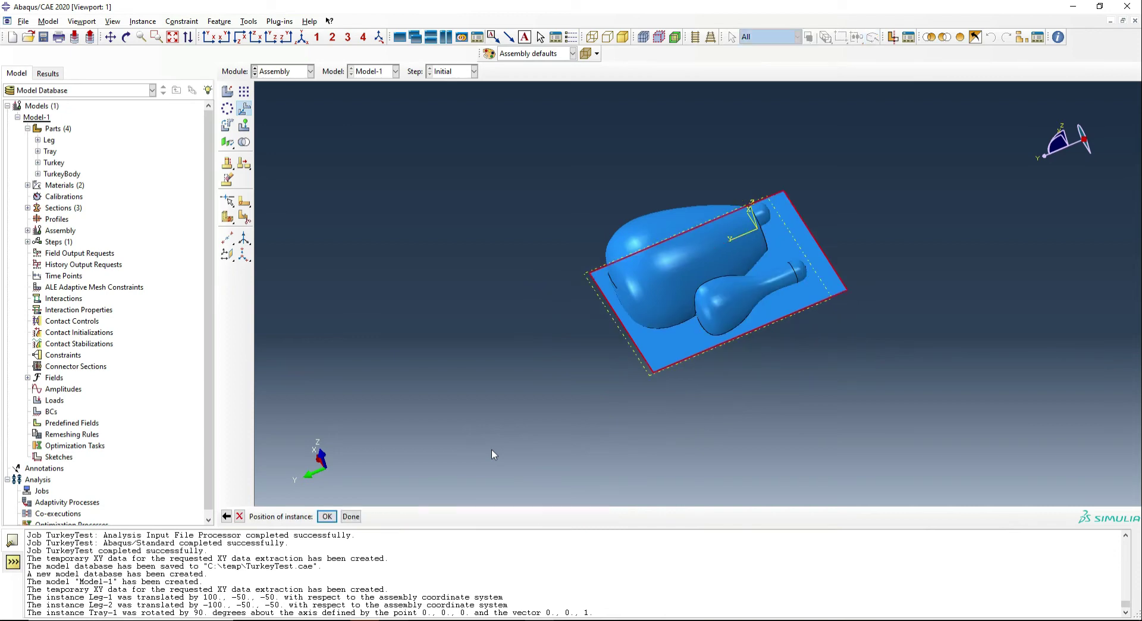
pyautogui.keyDown('ctrl'); pyautogui.keyDown('alt'); pyautogui.moveTo(699, 389); pyautogui.dragTo(595, 371); pyautogui.keyUp('alt'); pyautogui.keyUp('ctrl')
pyautogui.click(321, 521)
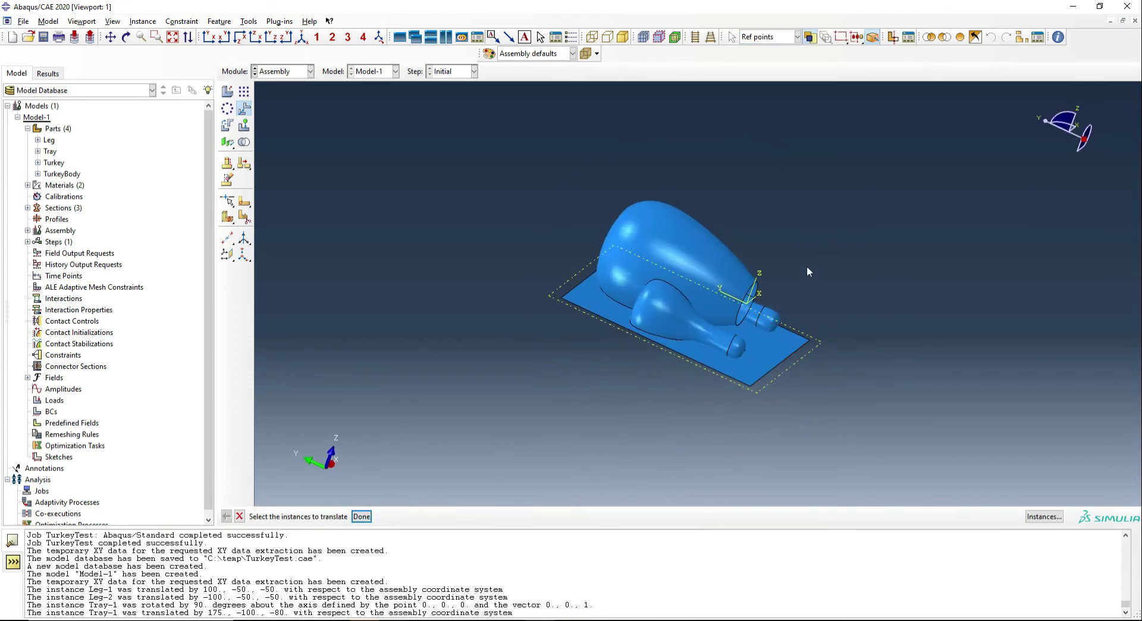
# - In the Step module, create a heat transfer step named Defrost
pyautogui.click(304, 71)
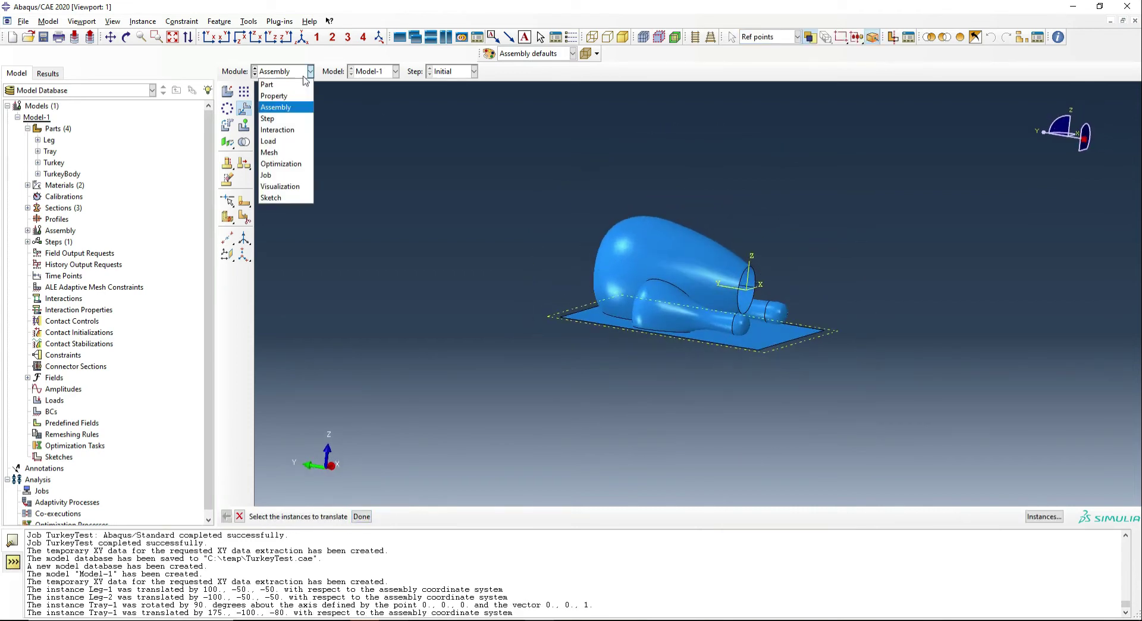
pyautogui.click(279, 109)
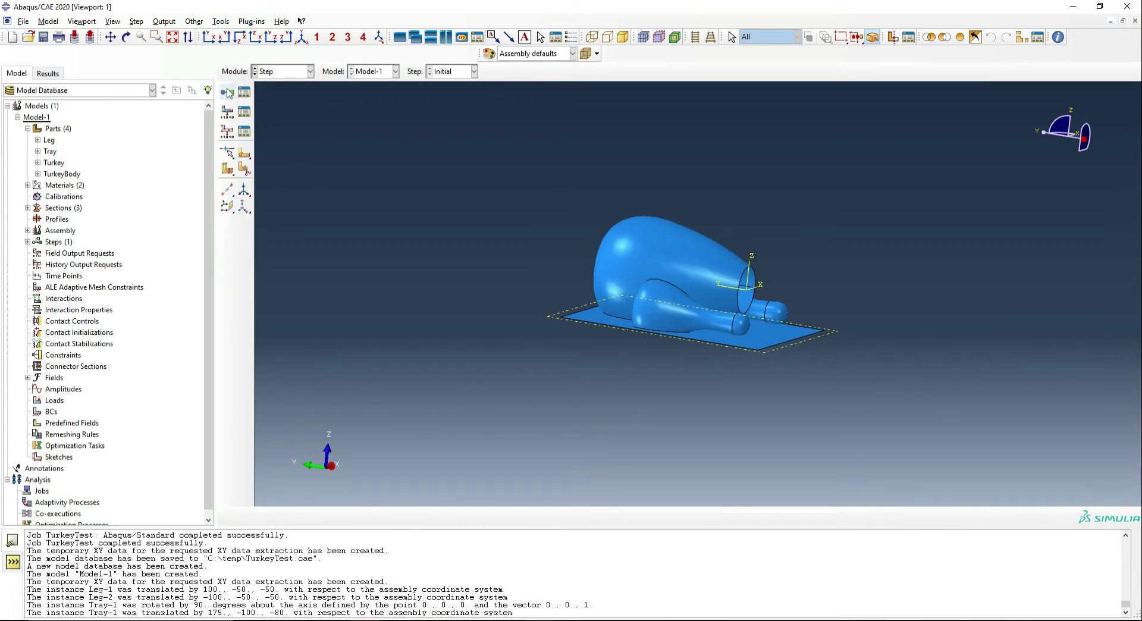
pyautogui.click(228, 92)
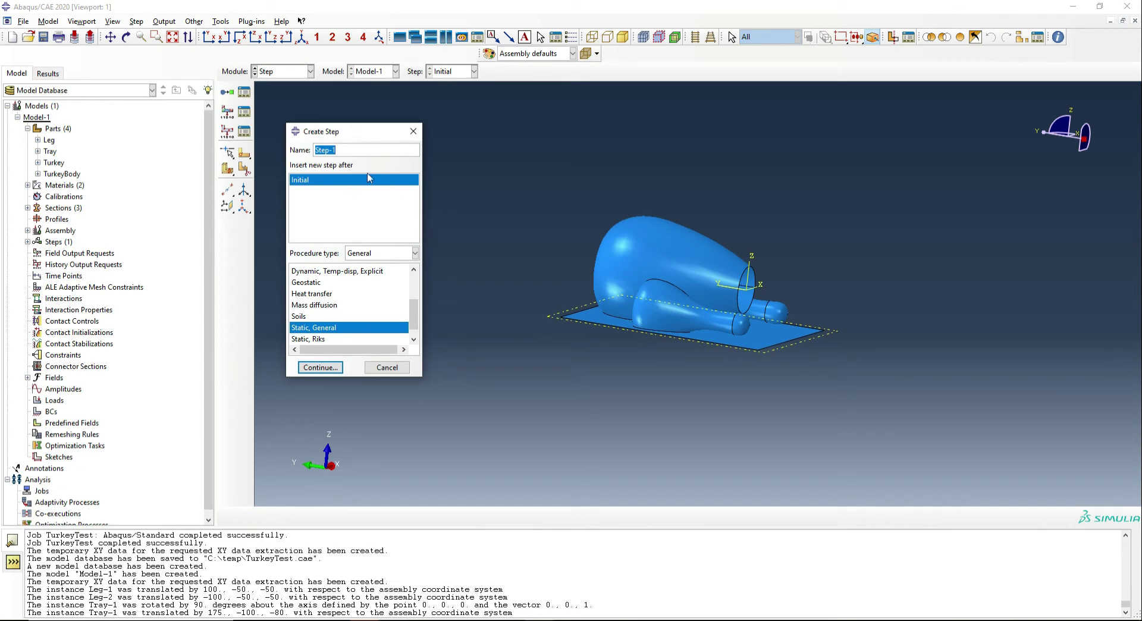
pyautogui.write('Defrost')
pyautogui.moveTo(413, 312)
pyautogui.mouseDown()
pyautogui.moveTo(423, 276)
pyautogui.moveTo(412, 333)
pyautogui.mouseUp()
pyautogui.click(339, 283)
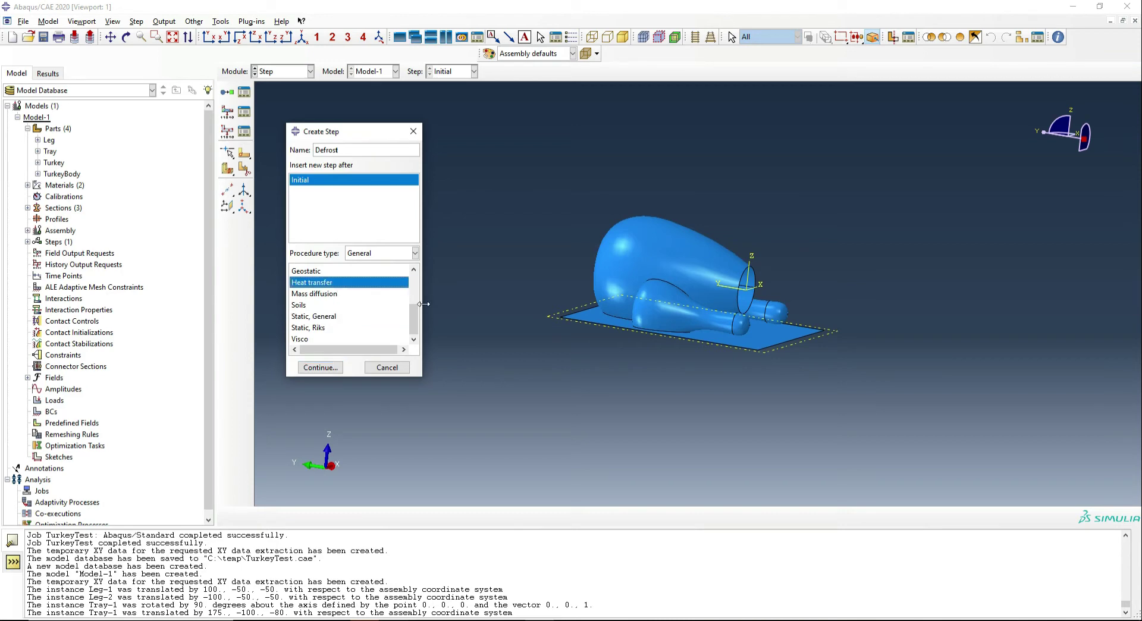
pyautogui.click(321, 367)
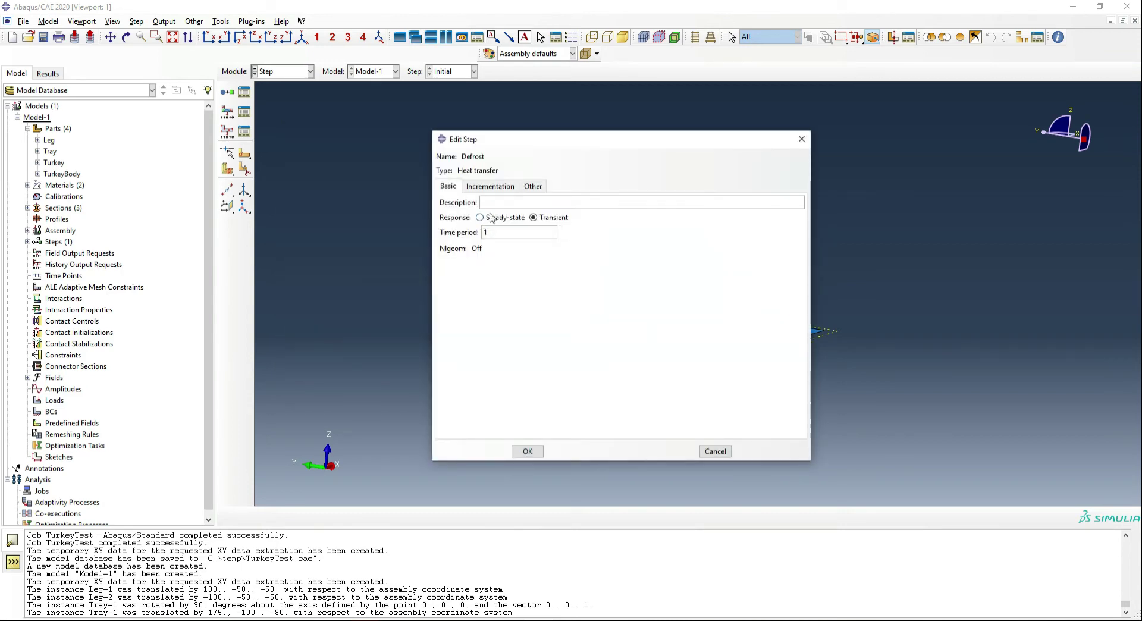
# - Make Defrost transient with fixed increments of size 3456 and confirm it
pyautogui.click(533, 218)
pyautogui.click(490, 188)
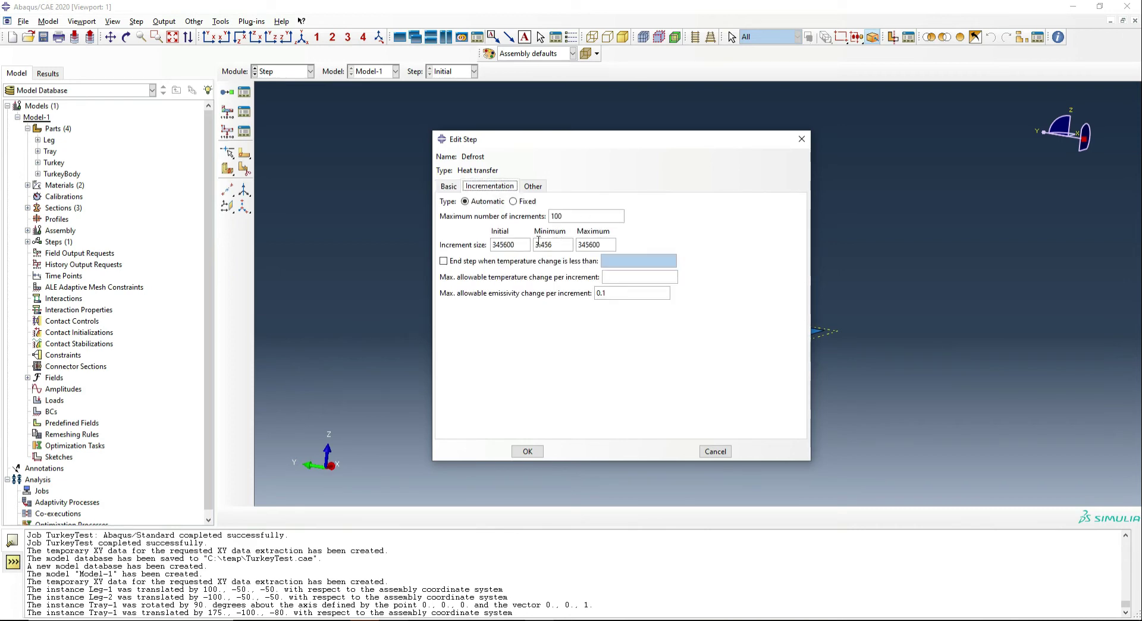
pyautogui.click(513, 201)
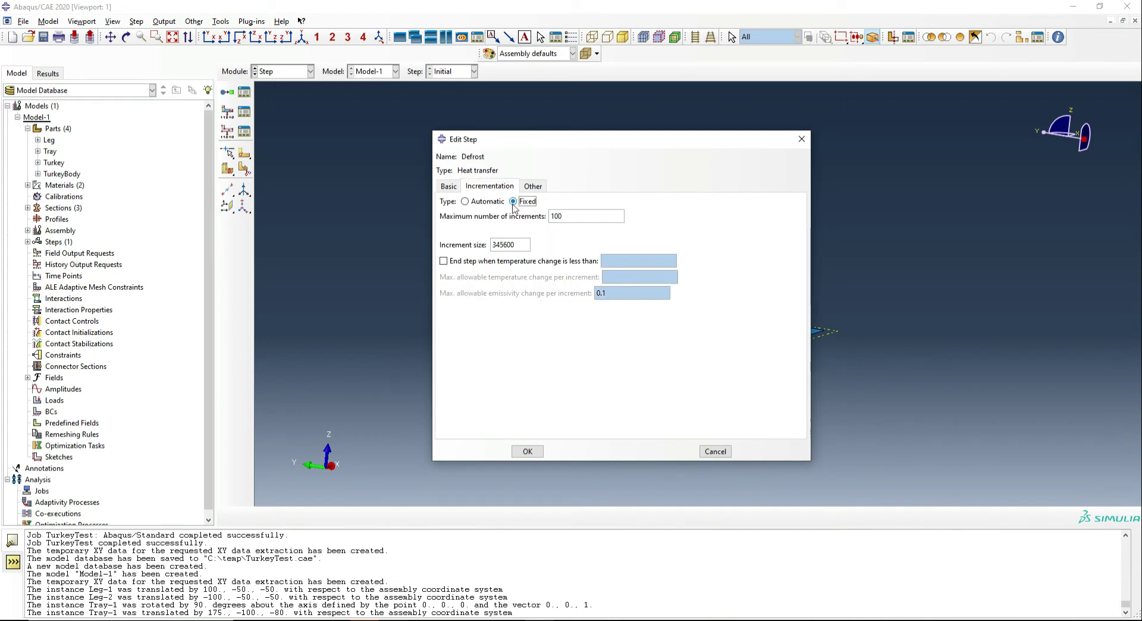
pyautogui.click(519, 246)
pyautogui.press('BackSpace')
pyautogui.press('BackSpace')
pyautogui.click(527, 451)
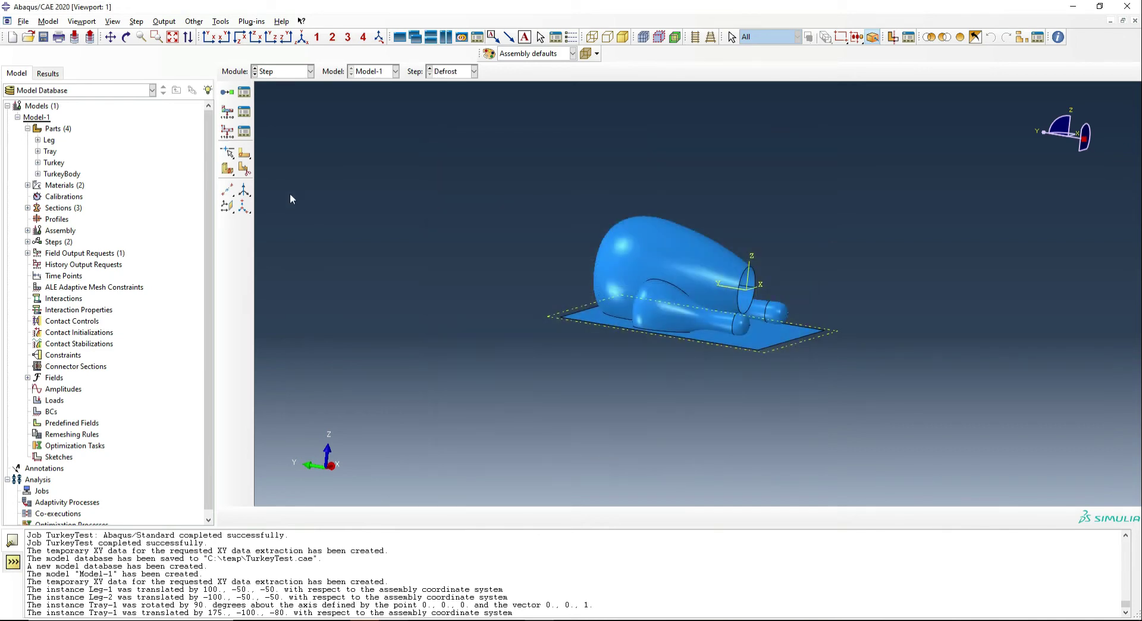
# - Create heat transfer step Roast with time period 18000 and fixed increment size 180
pyautogui.click(227, 92)
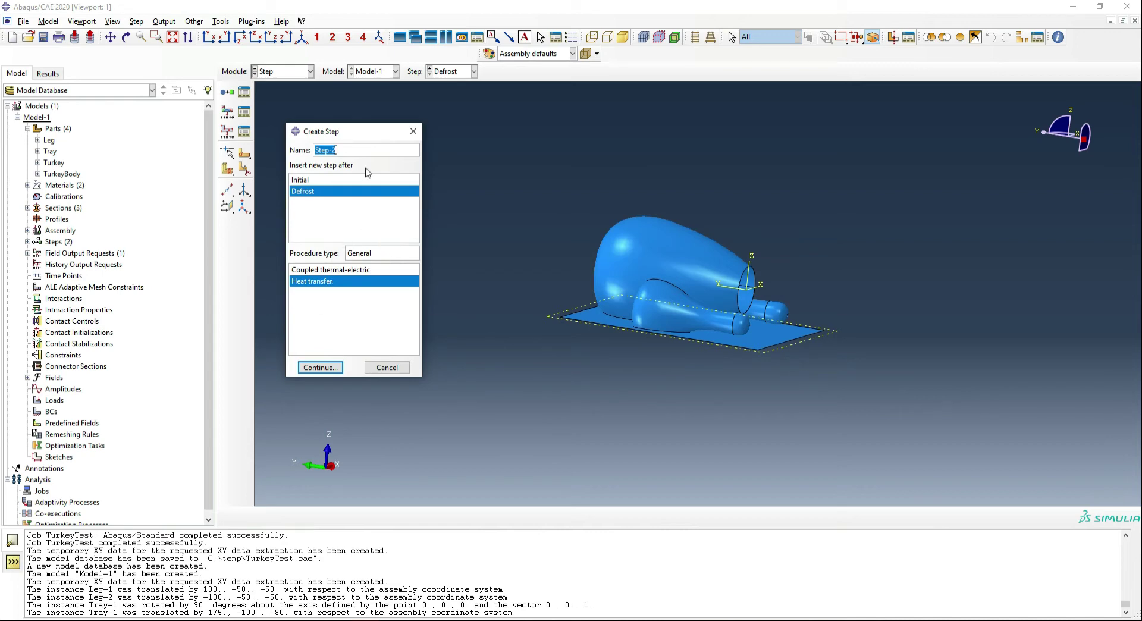
pyautogui.write('Roast')
pyautogui.click(320, 367)
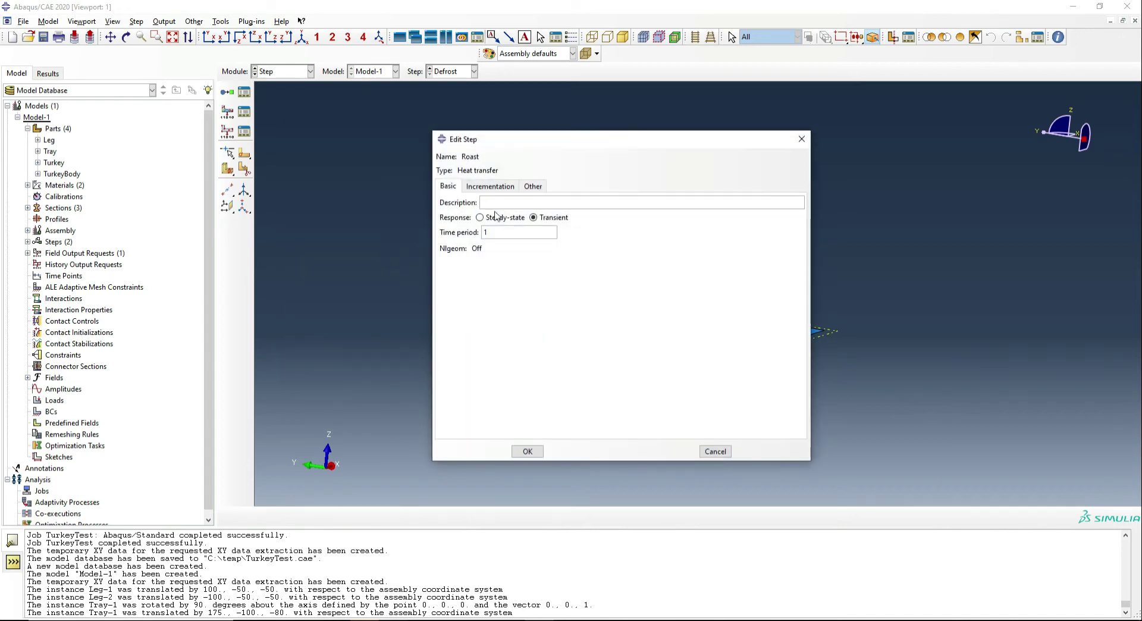
pyautogui.click(501, 234)
pyautogui.click(492, 188)
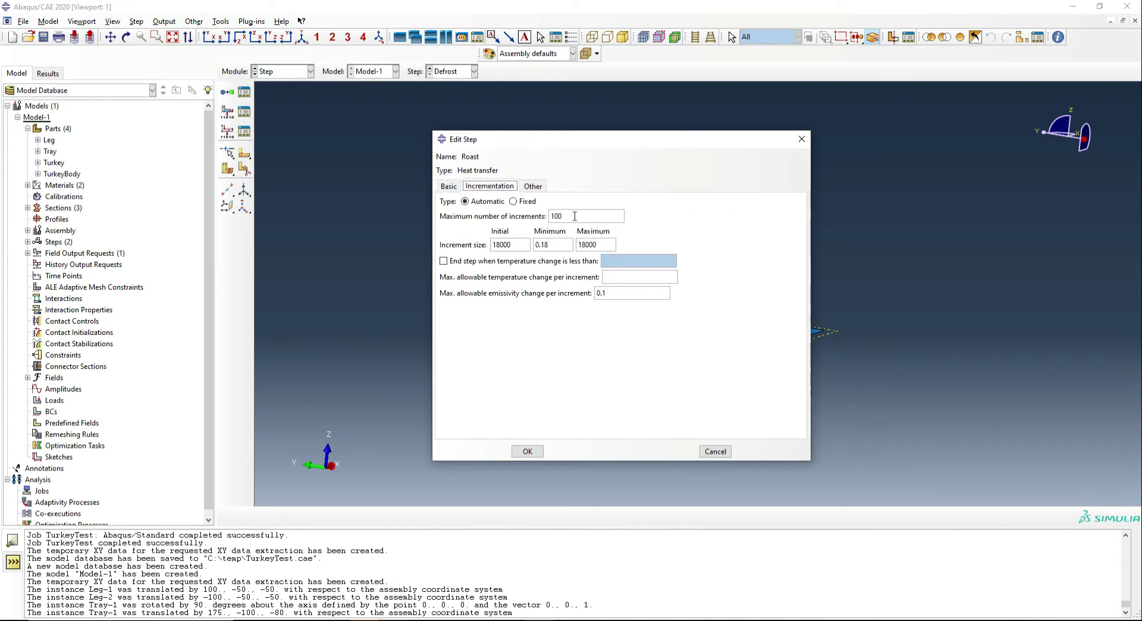
pyautogui.click(527, 202)
pyautogui.click(516, 245)
pyautogui.press('BackSpace')
pyautogui.press('BackSpace')
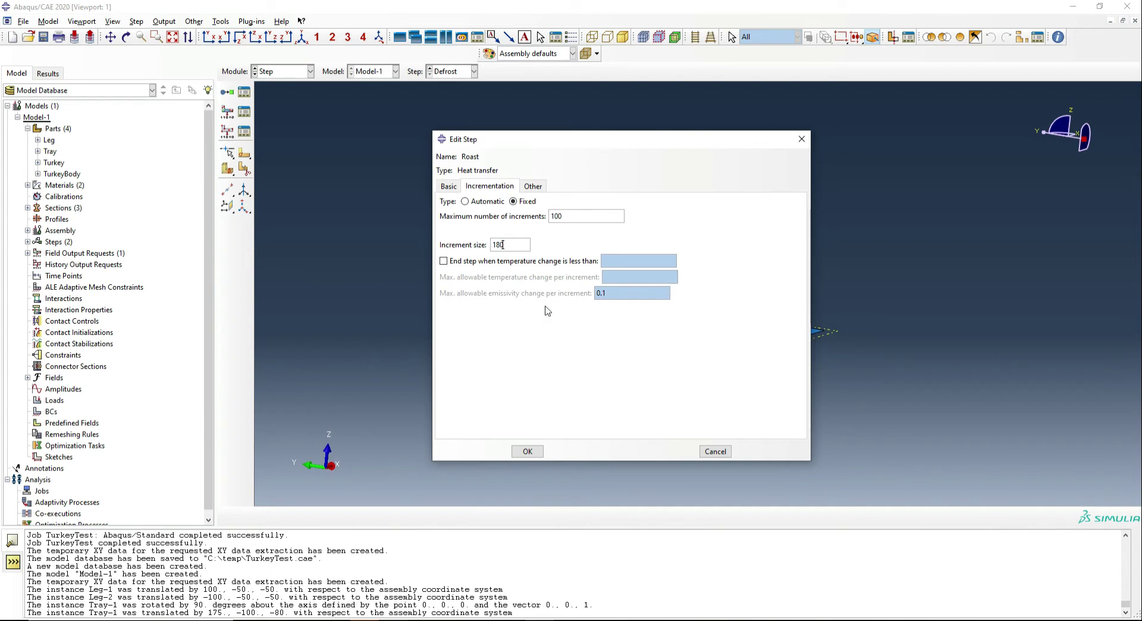
# - Confirm the Roast step settings and switch to the Interaction module
pyautogui.click(527, 451)
pyautogui.keyDown('ctrl'); pyautogui.keyDown('alt'); pyautogui.moveTo(476, 312); pyautogui.dragTo(482, 351); pyautogui.keyUp('alt'); pyautogui.keyUp('ctrl')
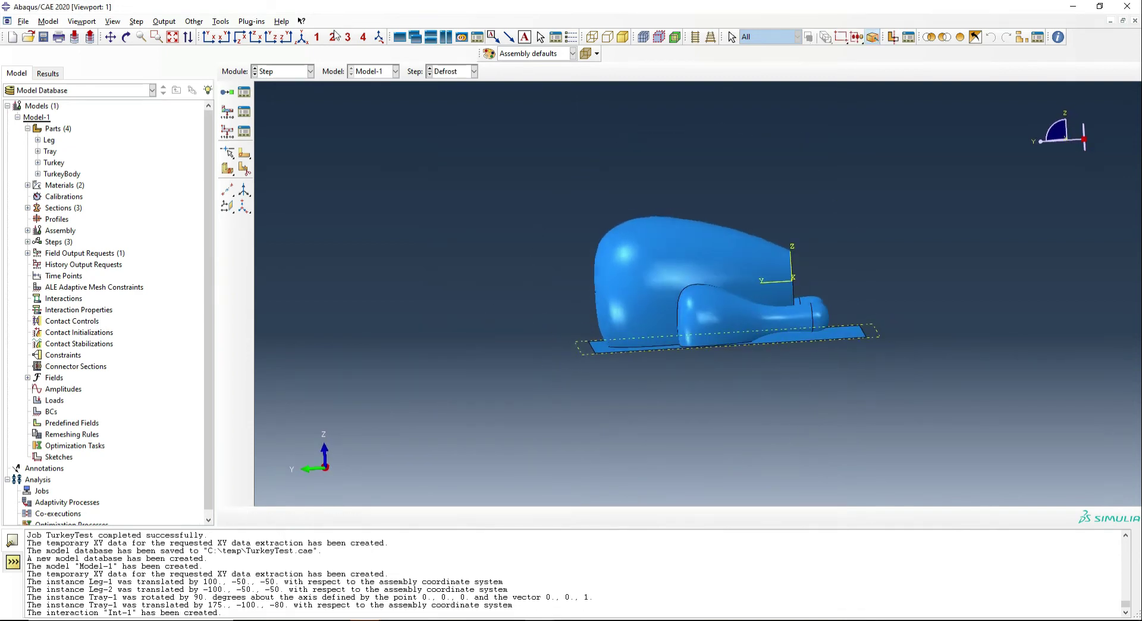
pyautogui.click(298, 72)
pyautogui.click(279, 130)
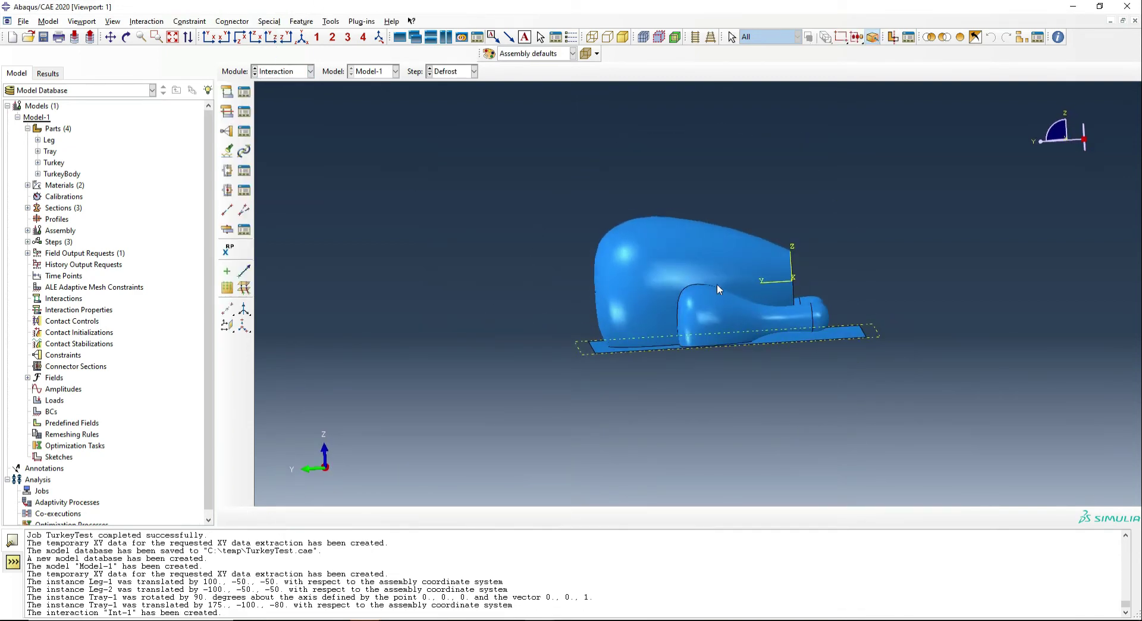
pyautogui.keyDown('ctrl'); pyautogui.keyDown('alt'); pyautogui.moveTo(717, 279); pyautogui.dragTo(709, 320); pyautogui.keyUp('alt'); pyautogui.keyUp('ctrl')
# - Start a Tie constraint using the tray's top face, brown side, as master surface
pyautogui.click(227, 131)
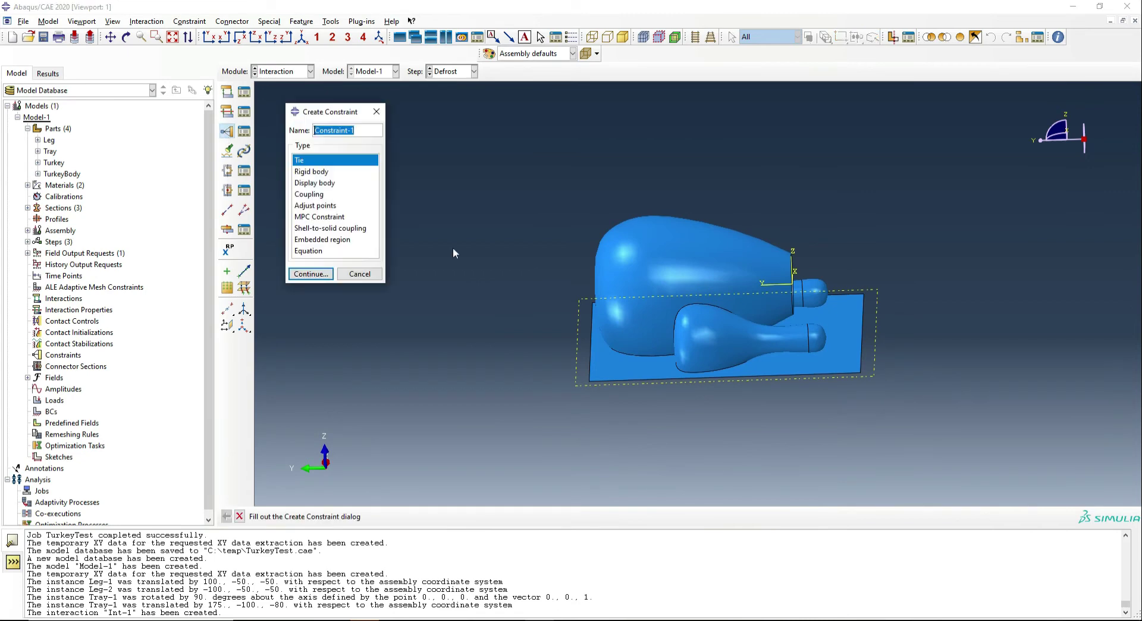
pyautogui.click(310, 275)
pyautogui.moveTo(740, 452)
pyautogui.keyDown('ctrl'); pyautogui.keyDown('alt'); pyautogui.mouseDown()
pyautogui.moveTo(726, 434)
pyautogui.moveTo(743, 416)
pyautogui.mouseUp(); pyautogui.keyUp('alt'); pyautogui.keyUp('ctrl')
pyautogui.click(737, 380)
pyautogui.middleClick(619, 409)
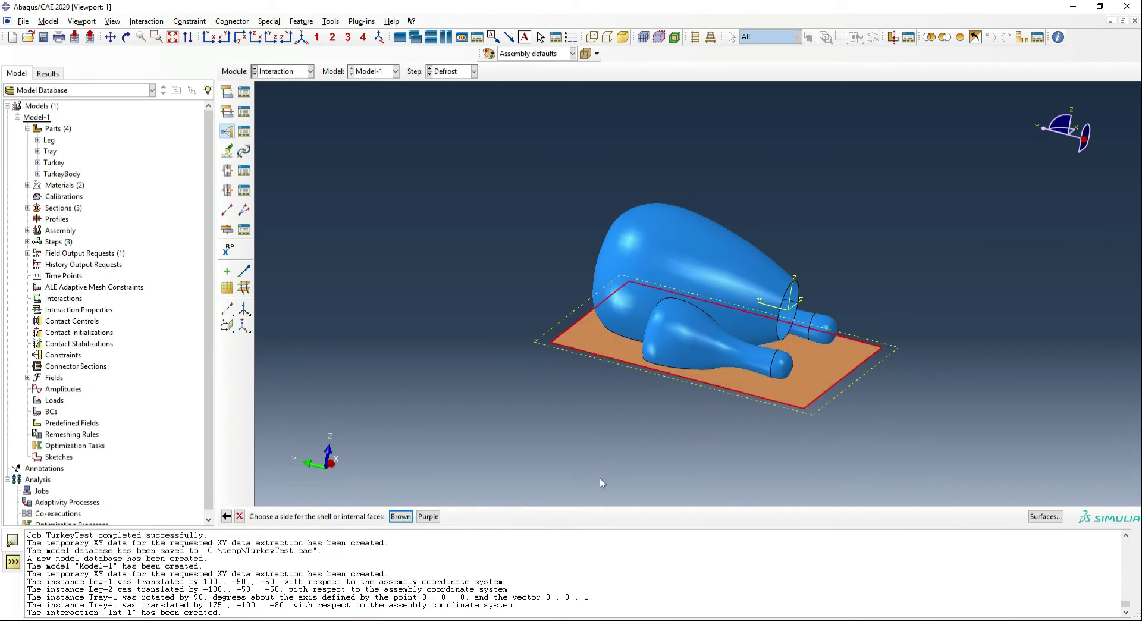
pyautogui.click(400, 516)
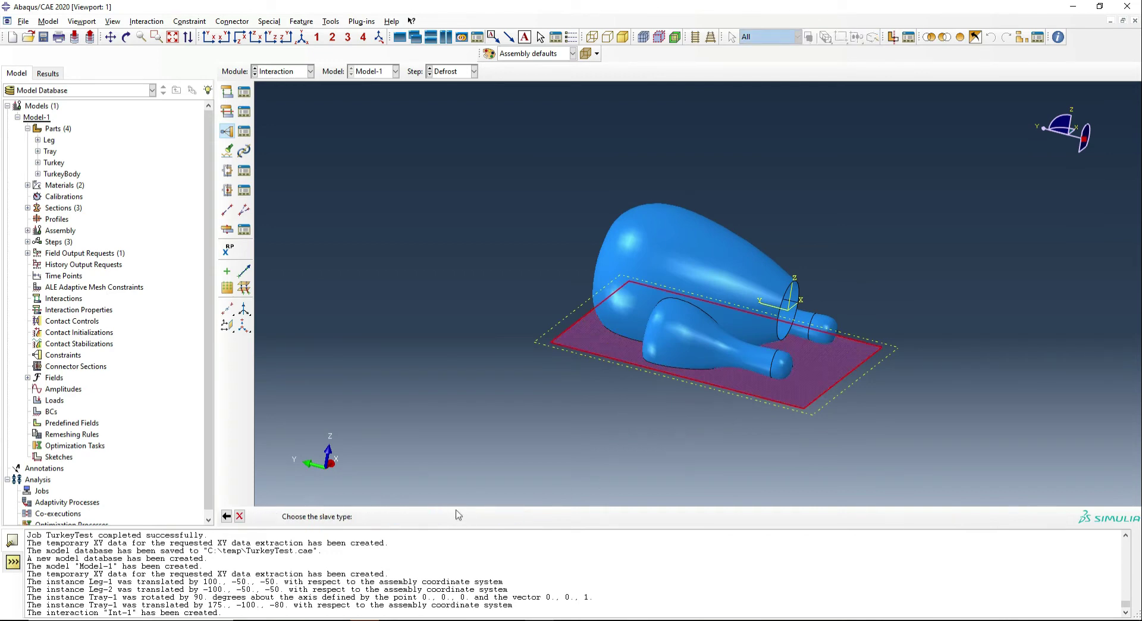
# - Pick the turkey's flat underside as slave surface with a custom position tolerance, creating Constraint-1
pyautogui.middleClick(659, 423)
pyautogui.keyDown('ctrl'); pyautogui.keyDown('alt'); pyautogui.moveTo(658, 423); pyautogui.dragTo(693, 289); pyautogui.keyUp('alt'); pyautogui.keyUp('ctrl')
pyautogui.click(668, 290)
pyautogui.middleClick(636, 384)
pyautogui.click(461, 314)
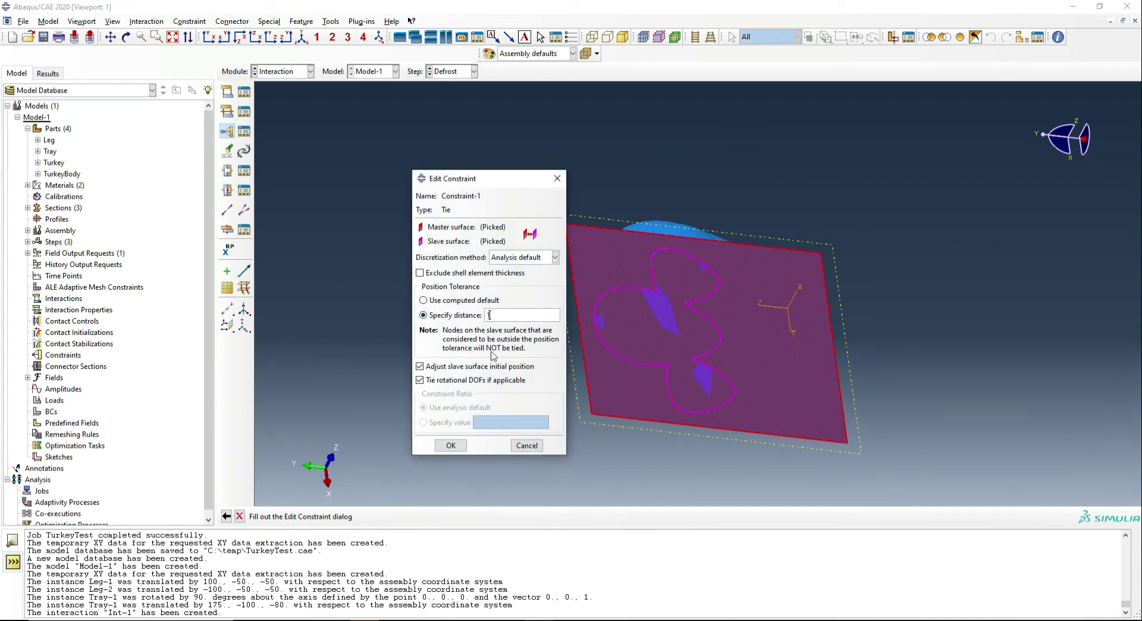
pyautogui.click(451, 445)
pyautogui.keyDown('ctrl'); pyautogui.keyDown('alt'); pyautogui.moveTo(678, 285); pyautogui.dragTo(418, 199); pyautogui.keyUp('alt'); pyautogui.keyUp('ctrl')
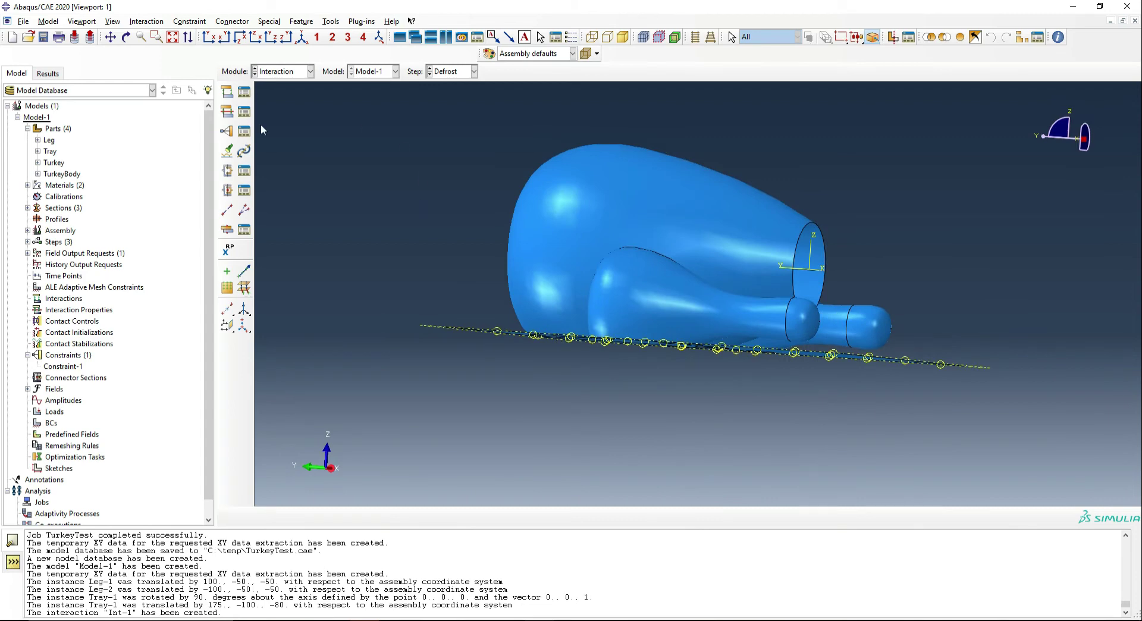
# - Create surface film condition Int-1 in the Defrost step on all assembly surfaces, film coefficient 0.001
pyautogui.click(226, 91)
pyautogui.click(267, 202)
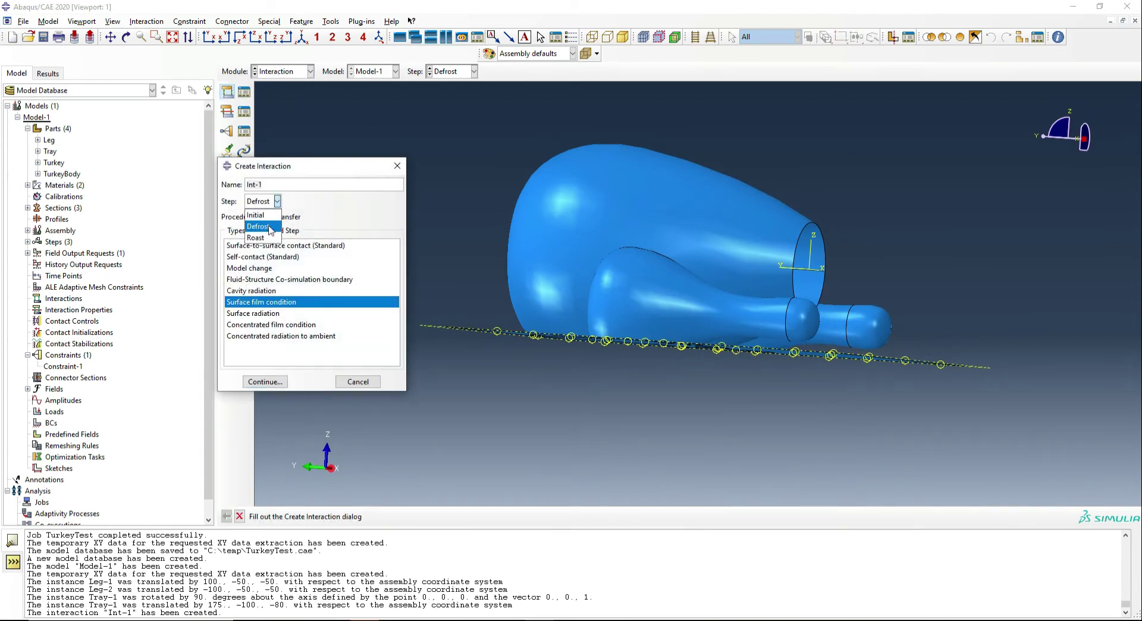
pyautogui.click(261, 221)
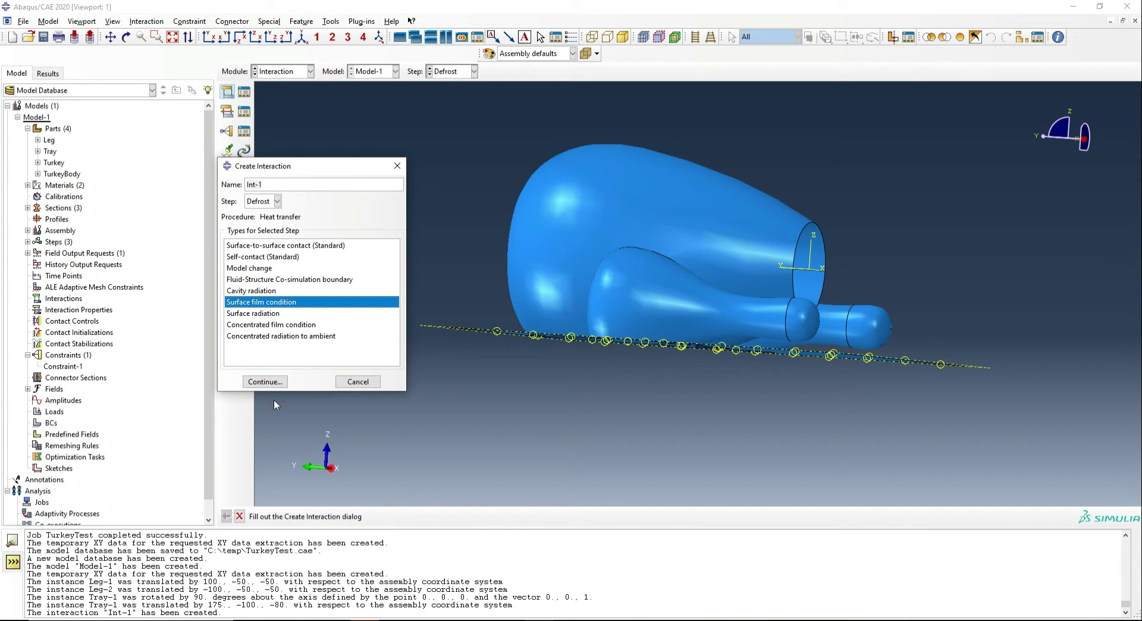
pyautogui.click(265, 381)
pyautogui.moveTo(420, 161); pyautogui.dragTo(987, 384)
pyautogui.middleClick(771, 298)
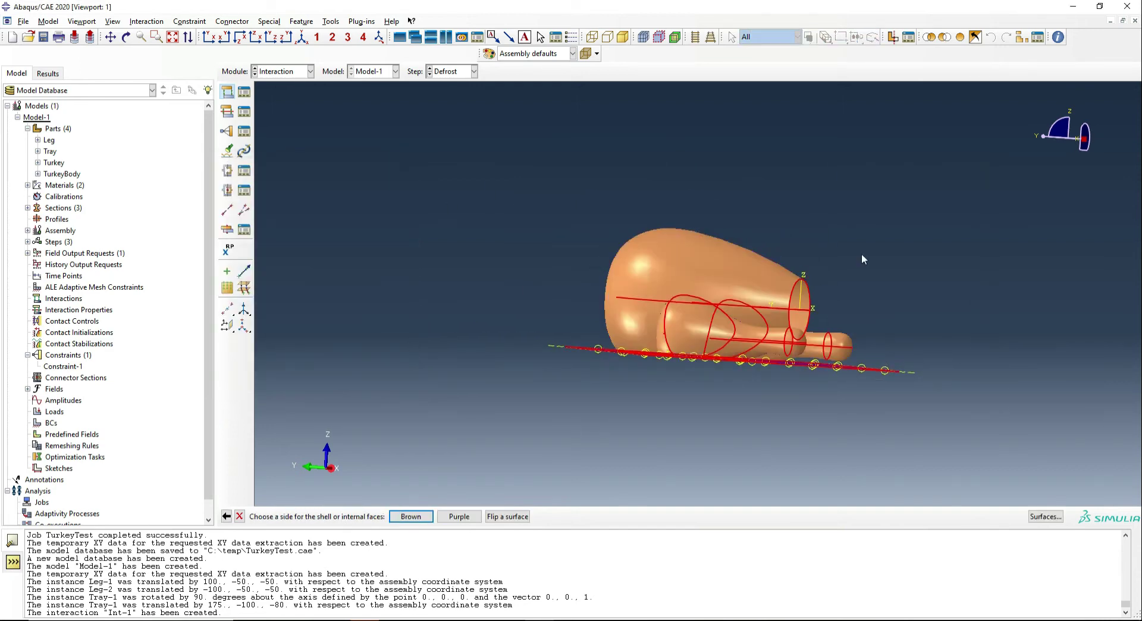
pyautogui.keyDown('ctrl'); pyautogui.keyDown('alt'); pyautogui.moveTo(758, 224); pyautogui.dragTo(665, 376); pyautogui.keyUp('alt'); pyautogui.keyUp('ctrl')
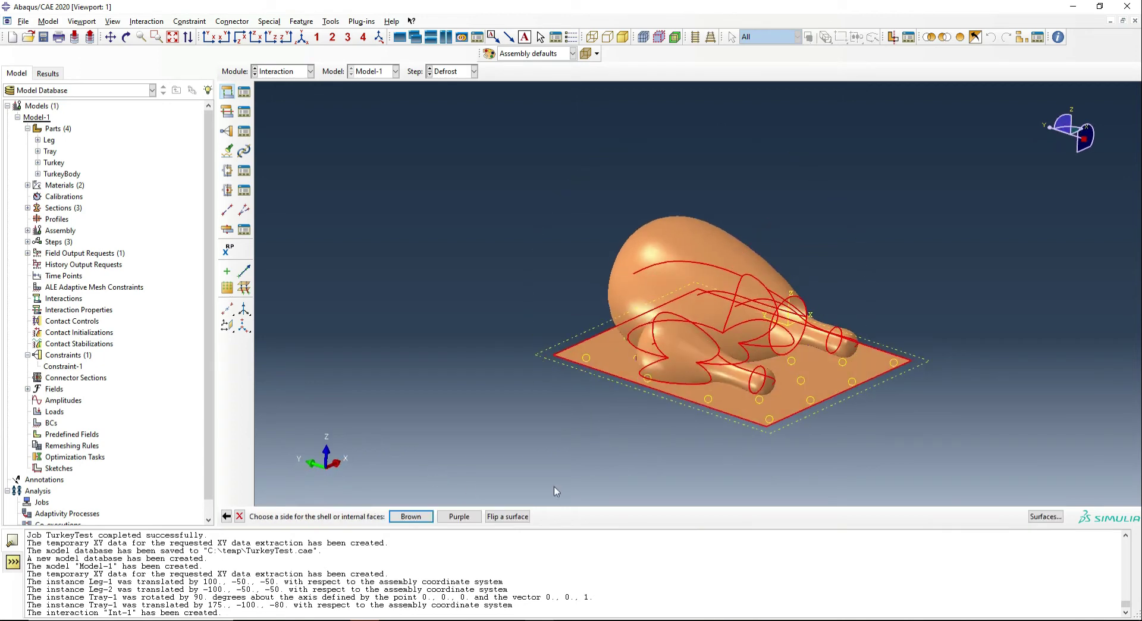
pyautogui.click(412, 517)
pyautogui.click(404, 258)
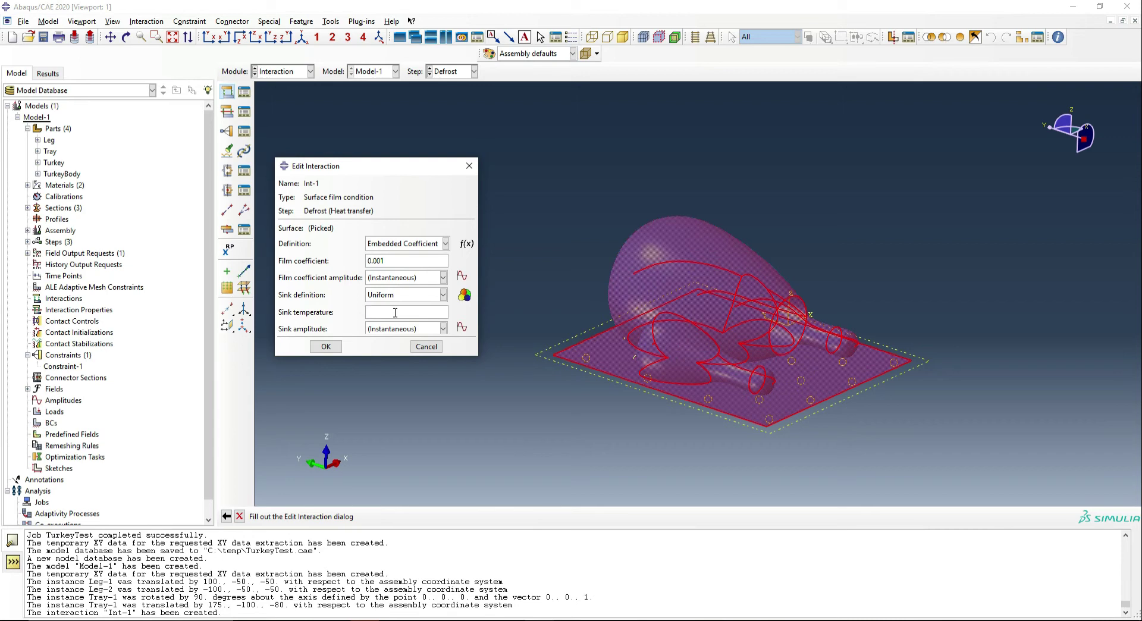
pyautogui.click(326, 346)
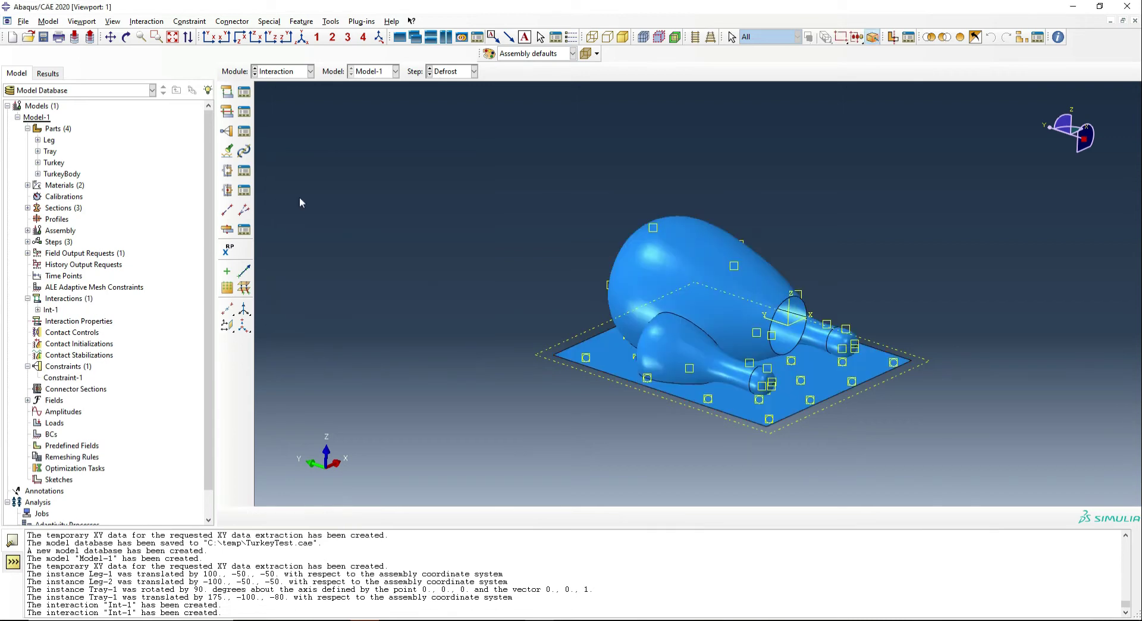
# - Create surface film condition Int-2 in the Roast step on all surfaces, film coefficient .01, sink temperature 176
pyautogui.click(283, 72)
pyautogui.click(279, 127)
pyautogui.click(227, 92)
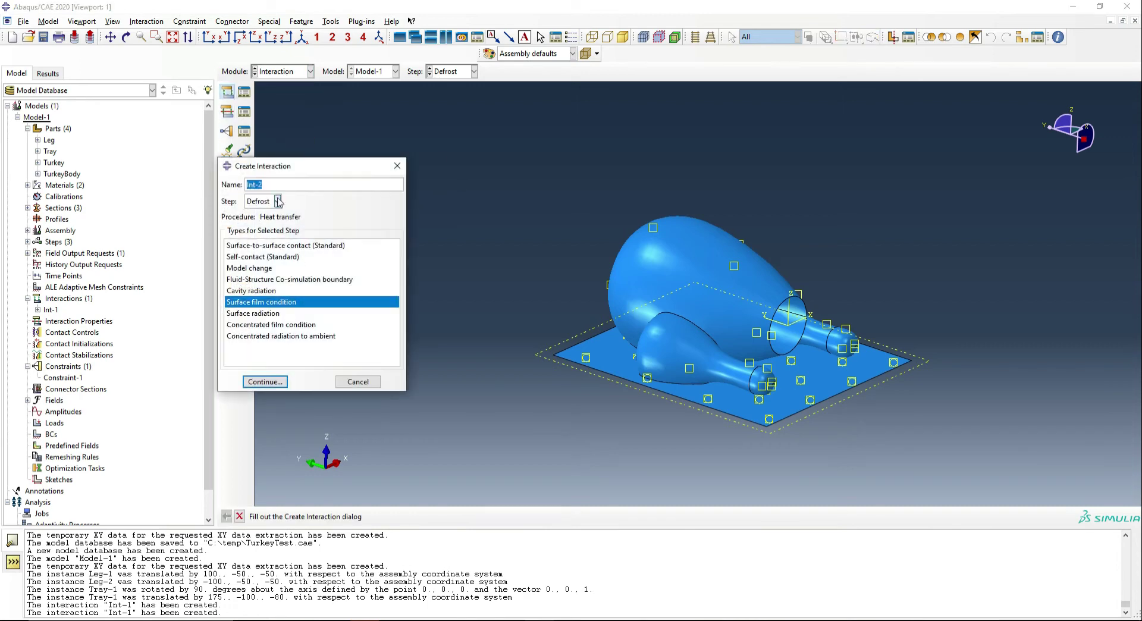
pyautogui.click(278, 201)
pyautogui.click(257, 237)
pyautogui.click(265, 381)
pyautogui.moveTo(393, 169); pyautogui.dragTo(1040, 483)
pyautogui.middleClick(392, 394)
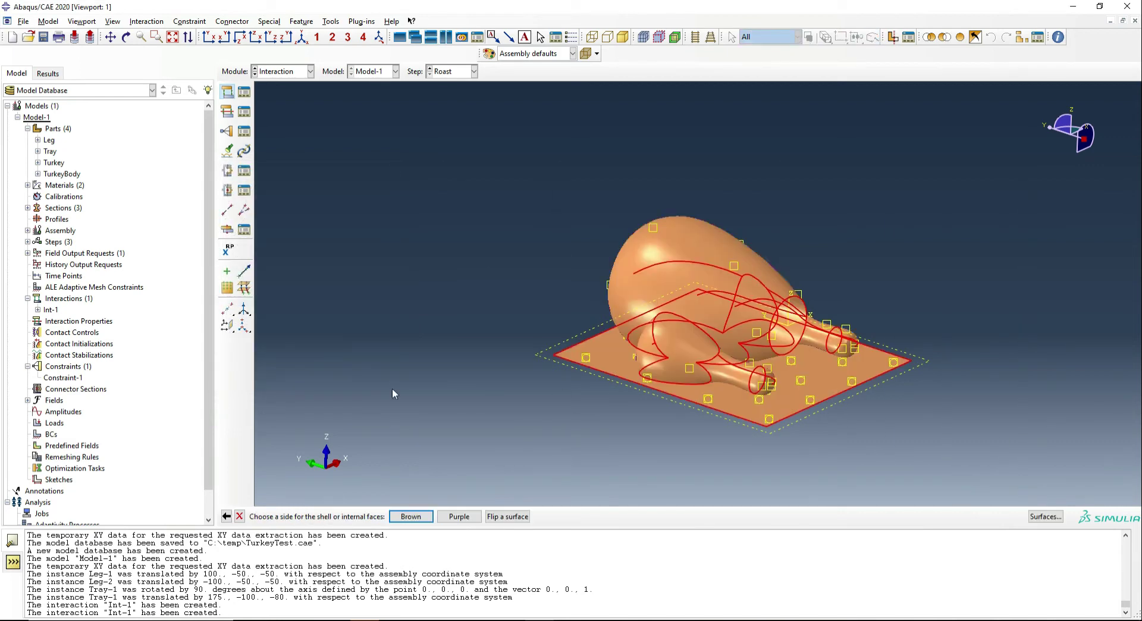
pyautogui.click(416, 516)
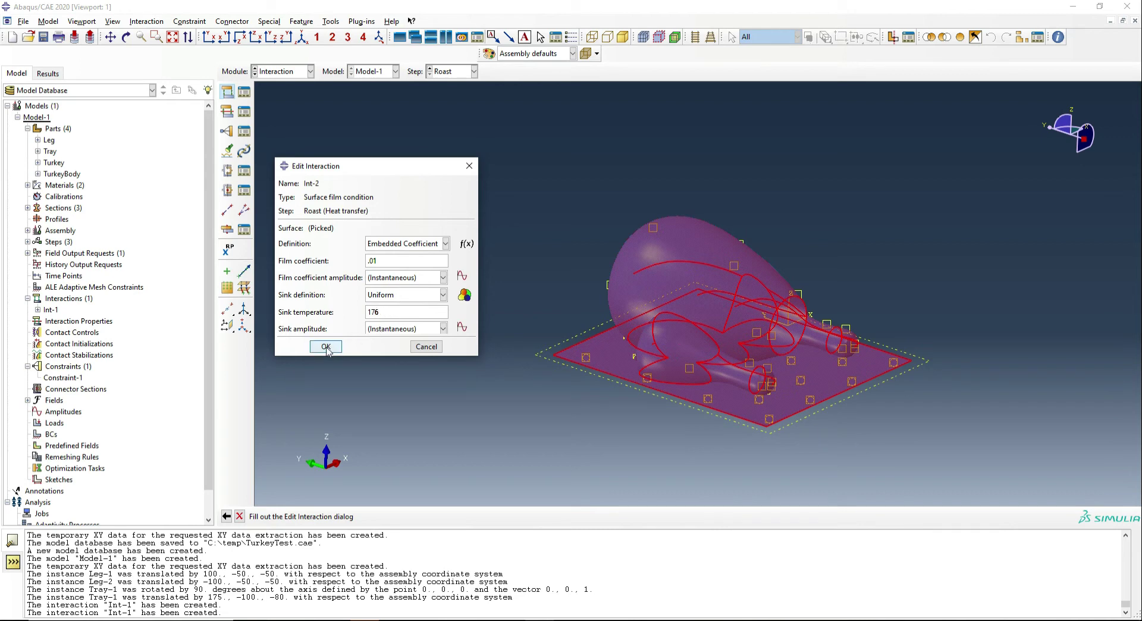
pyautogui.click(326, 347)
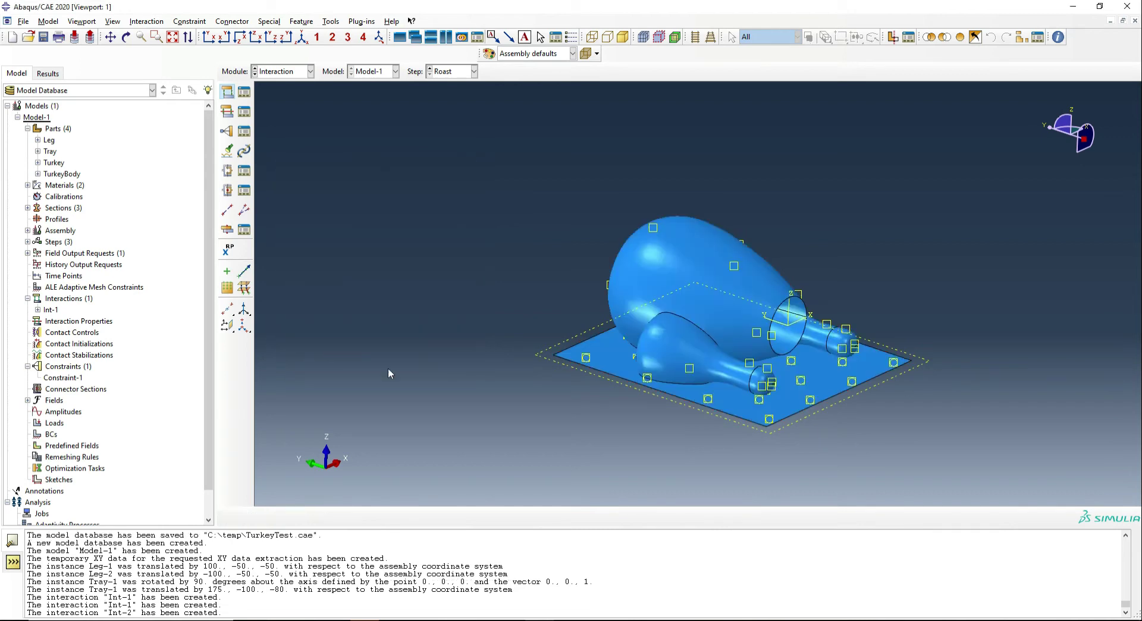
# - Deactivate Int-1 in the Roast step through the Interaction Manager
pyautogui.click(146, 22)
pyautogui.click(189, 60)
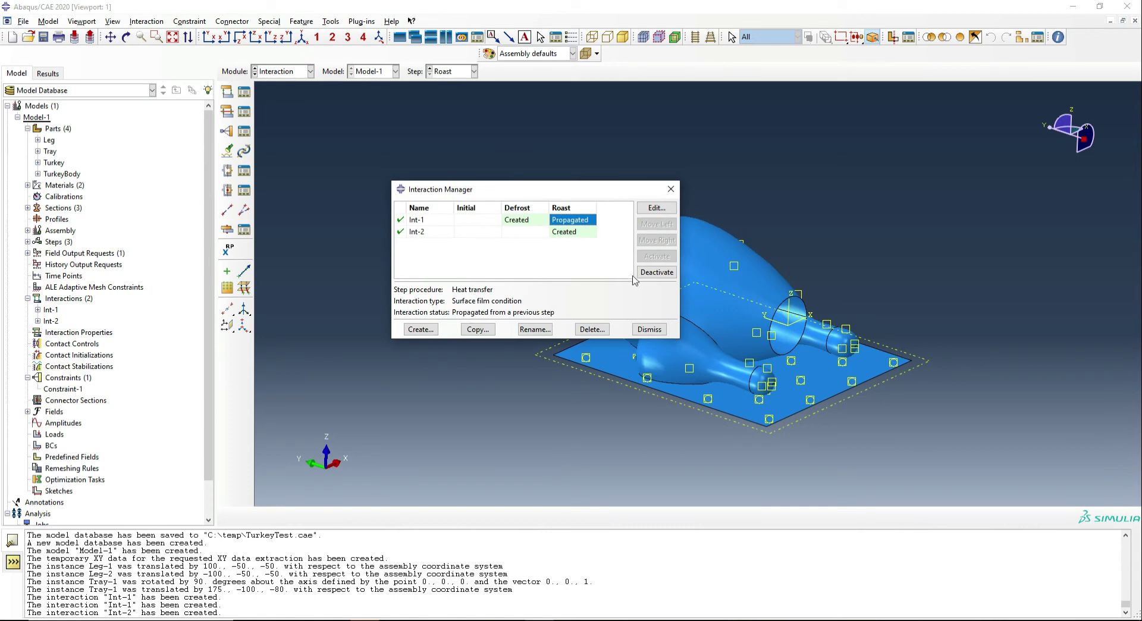
pyautogui.click(657, 272)
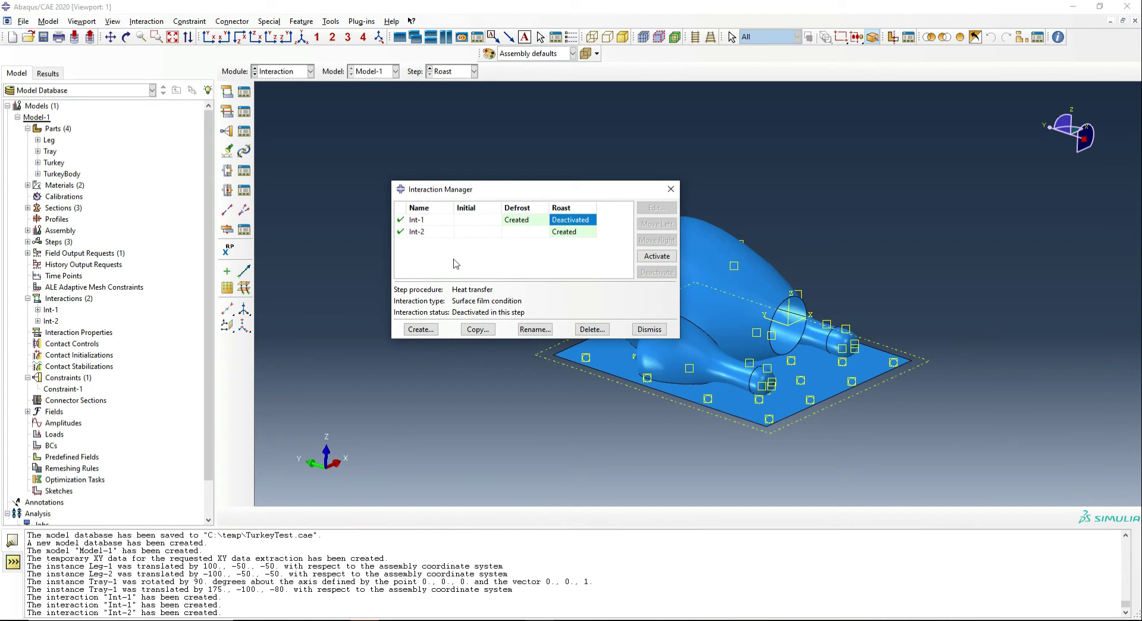
pyautogui.click(650, 330)
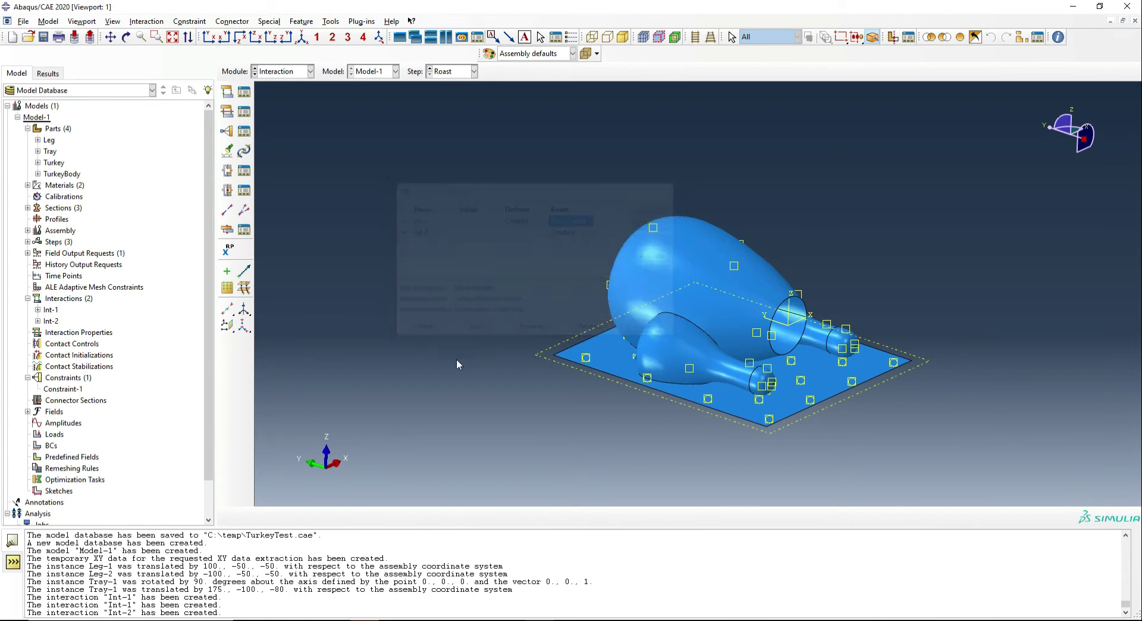
# - In the Load module, create Predefined Field-1: initial temperature -18 on the whole assembly in the Initial step
pyautogui.click(292, 73)
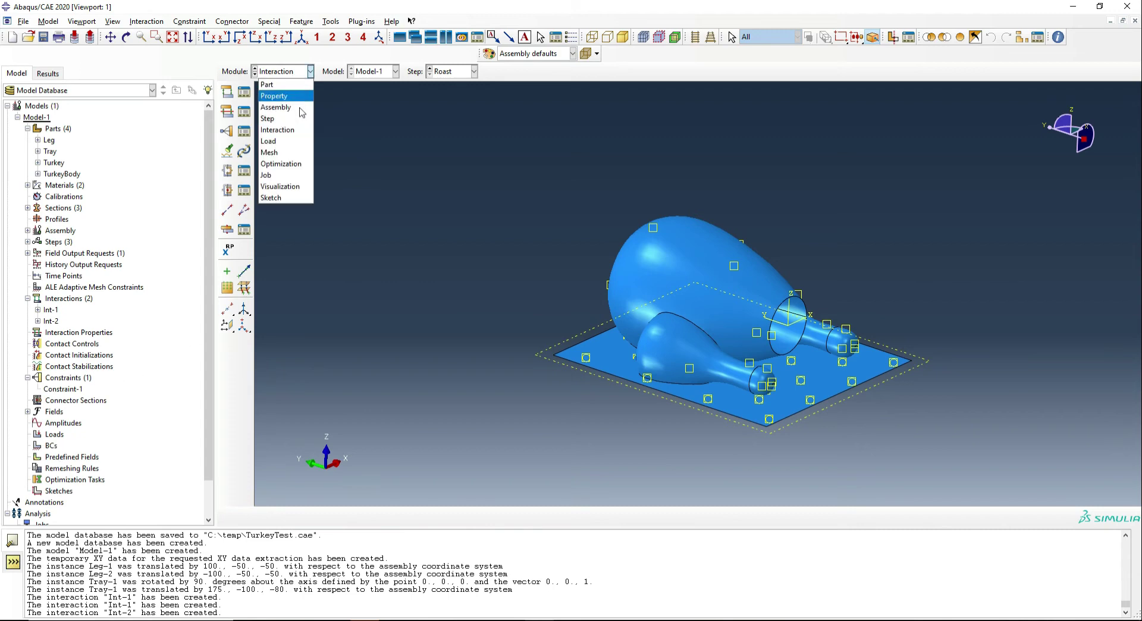
pyautogui.click(291, 142)
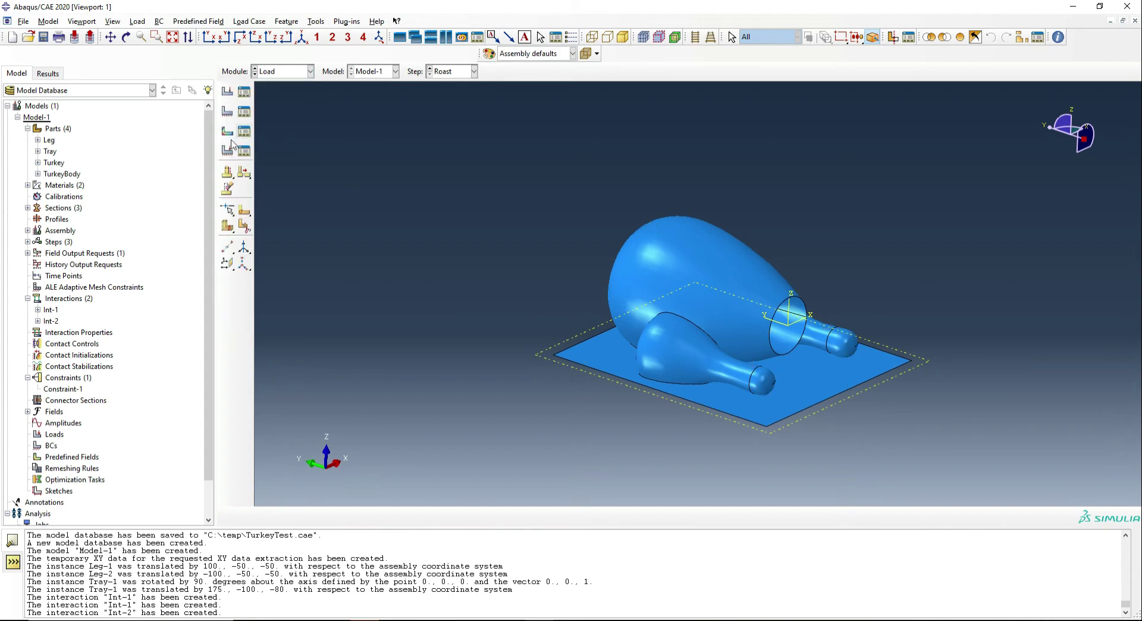
pyautogui.click(227, 131)
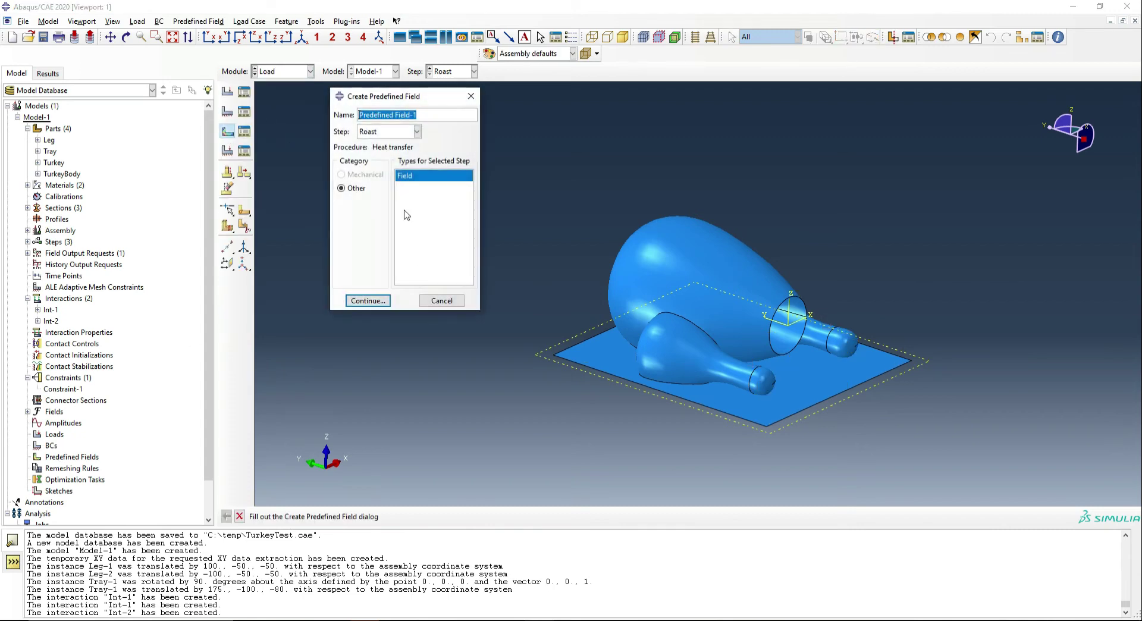
pyautogui.click(383, 134)
pyautogui.click(372, 141)
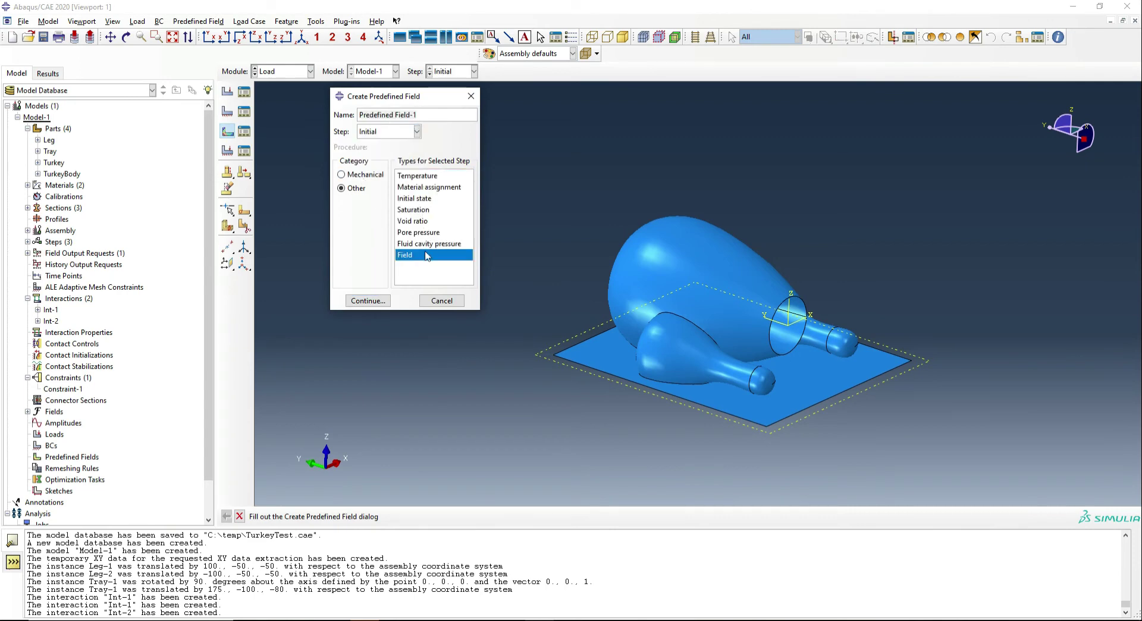
pyautogui.click(436, 176)
pyautogui.click(373, 304)
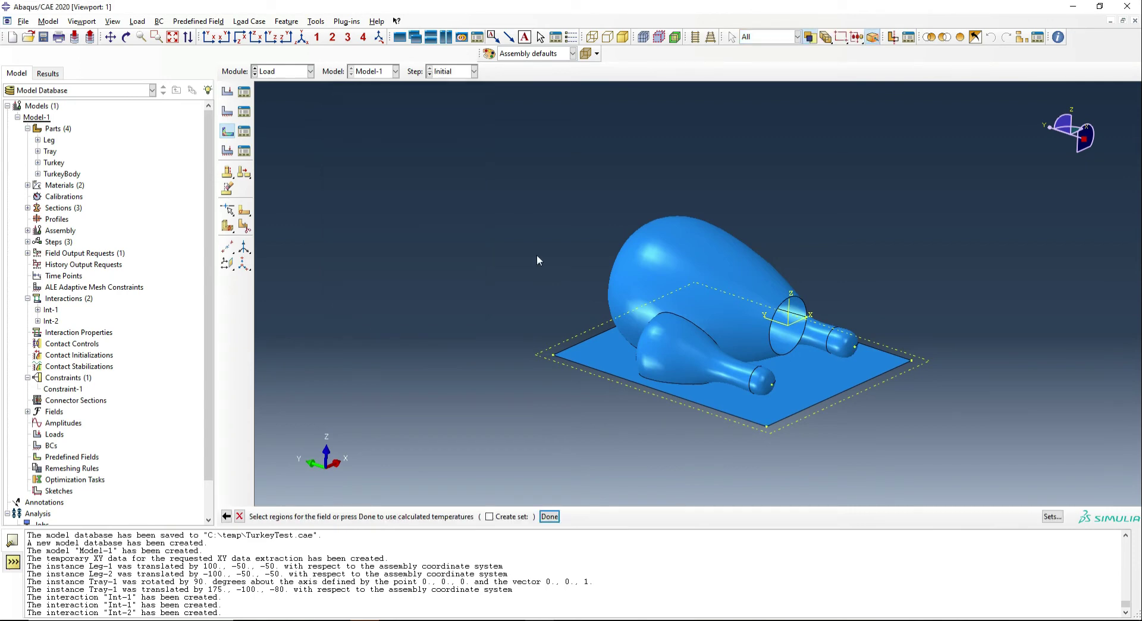
pyautogui.moveTo(459, 145); pyautogui.dragTo(980, 475)
pyautogui.middleClick(505, 317)
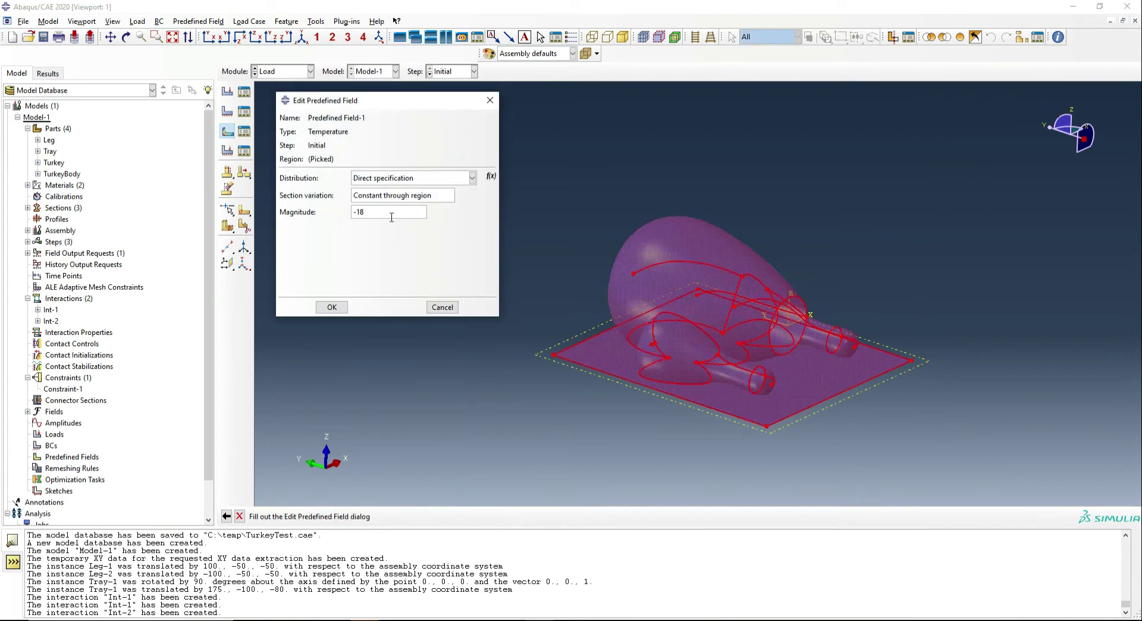
pyautogui.click(331, 307)
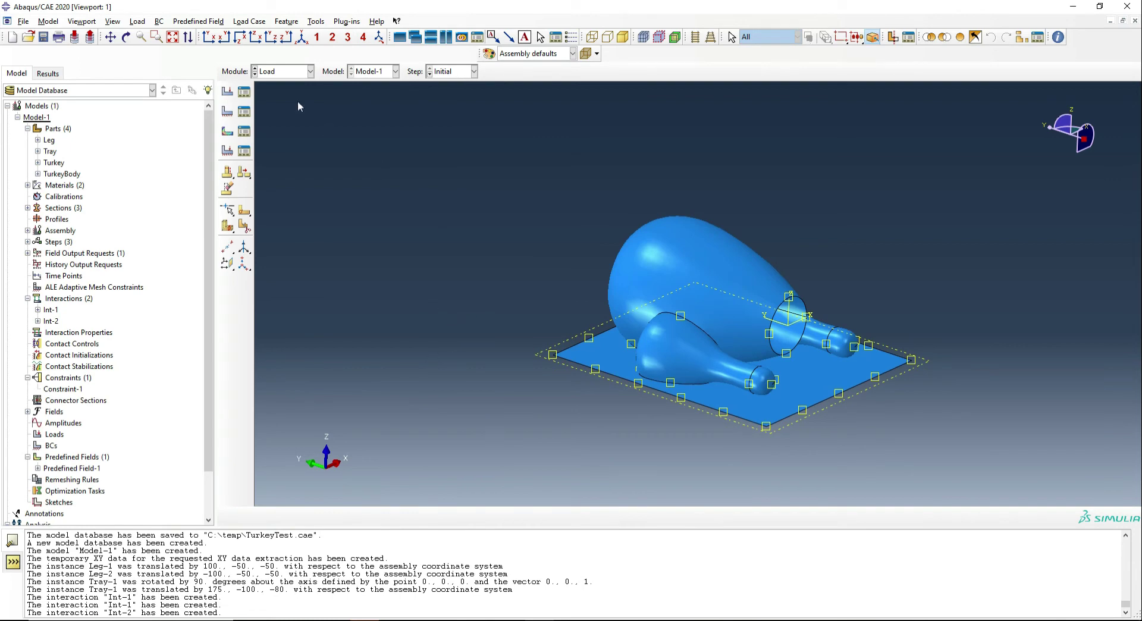
pyautogui.click(288, 71)
# - In the Mesh module, assign Heat Transfer elements to the Tray part
pyautogui.click(298, 157)
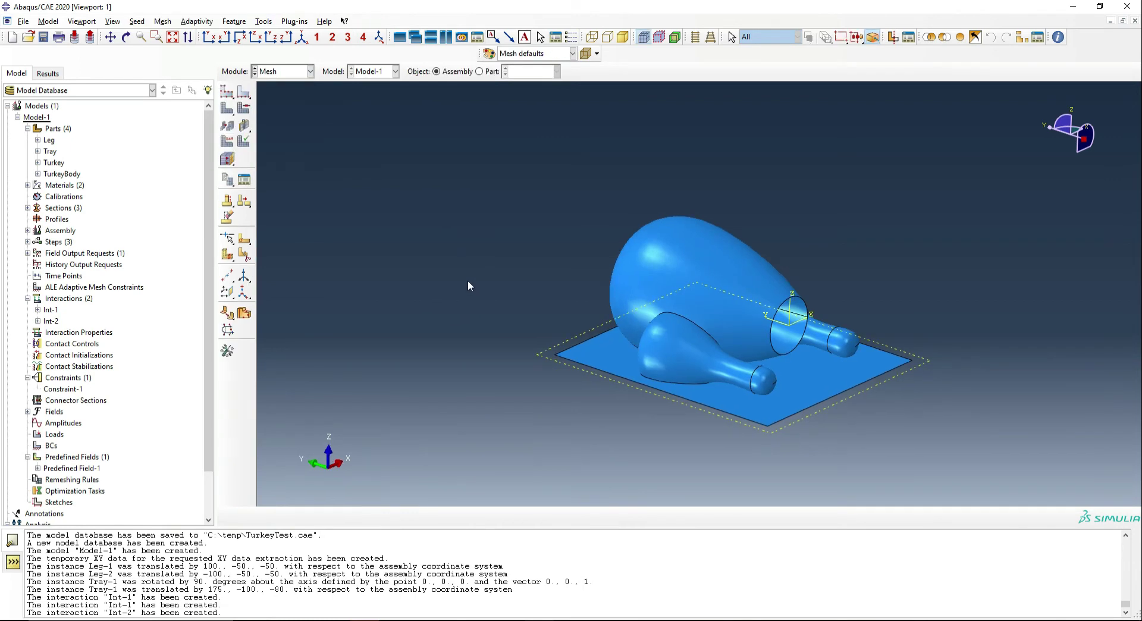
pyautogui.click(479, 71)
pyautogui.click(556, 71)
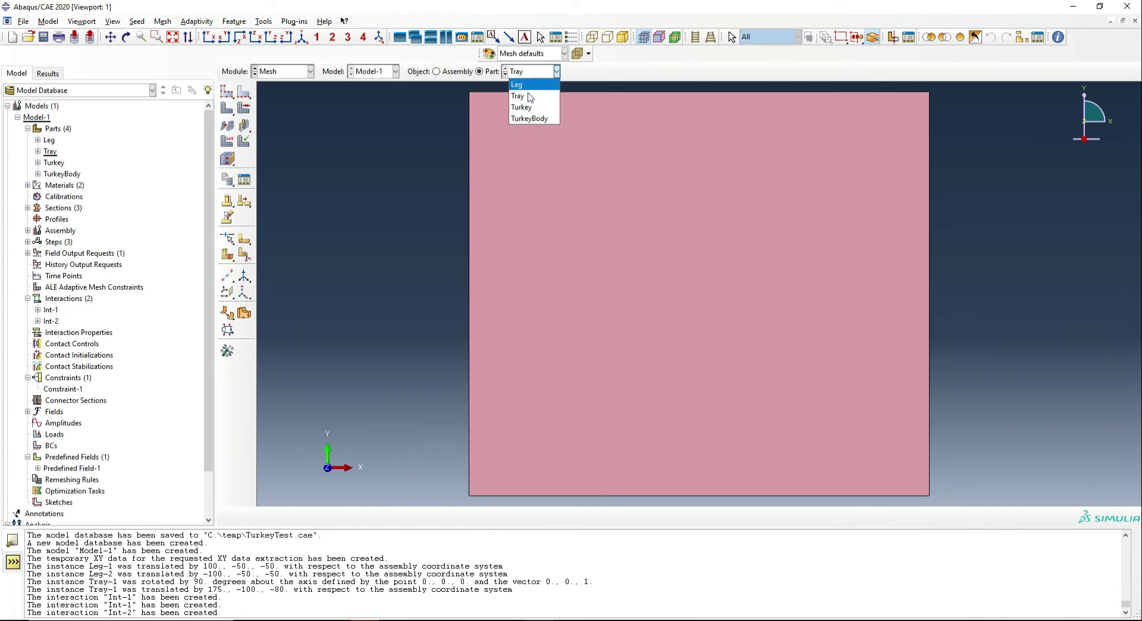
pyautogui.click(524, 95)
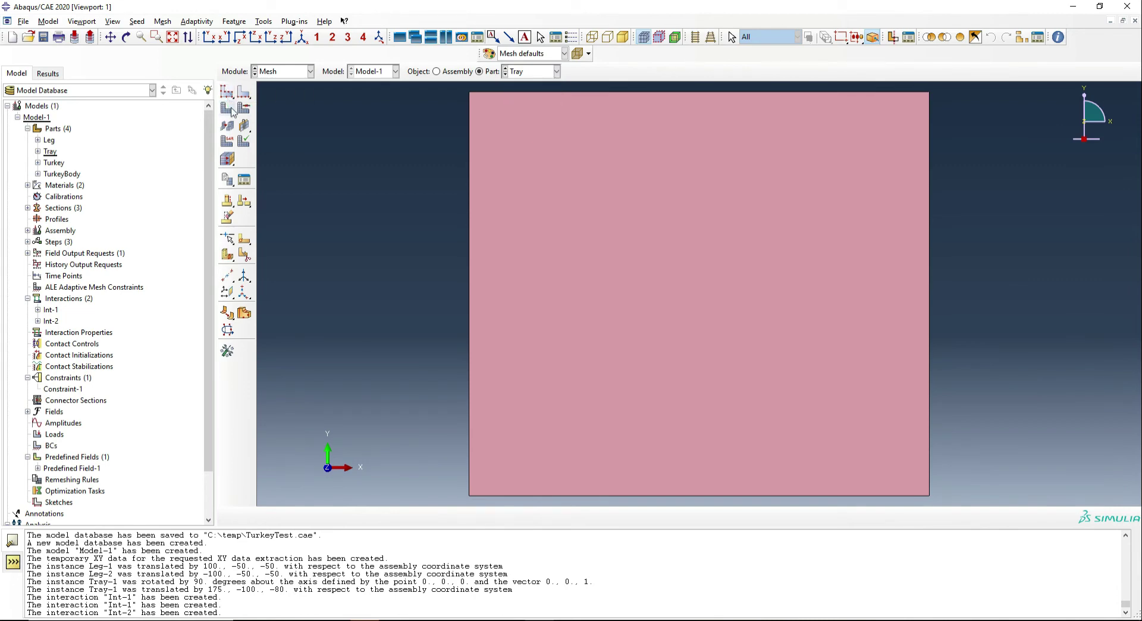
pyautogui.click(227, 140)
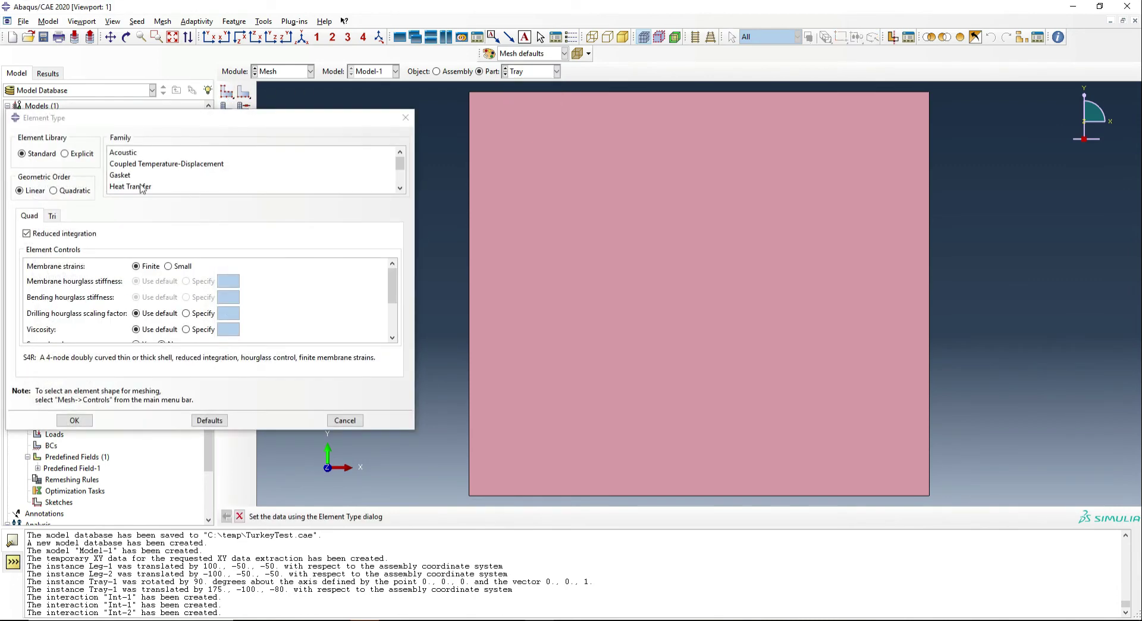
pyautogui.click(141, 186)
pyautogui.click(80, 420)
# - Seed the Tray at global size 5 and mesh it, giving 5600 elements
pyautogui.click(226, 91)
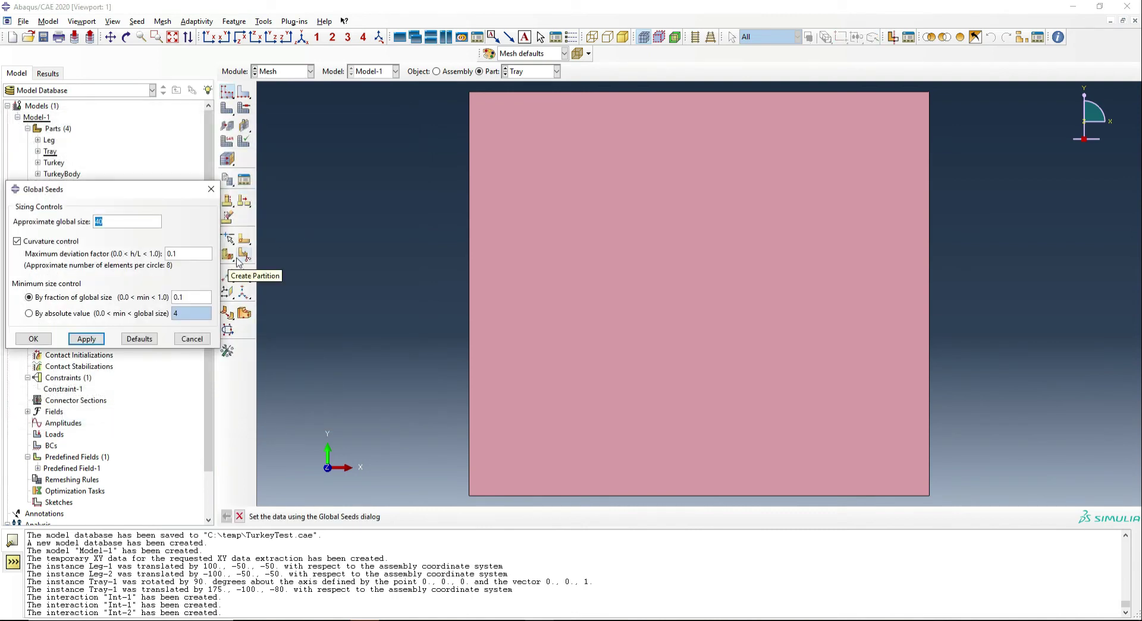
pyautogui.click(34, 338)
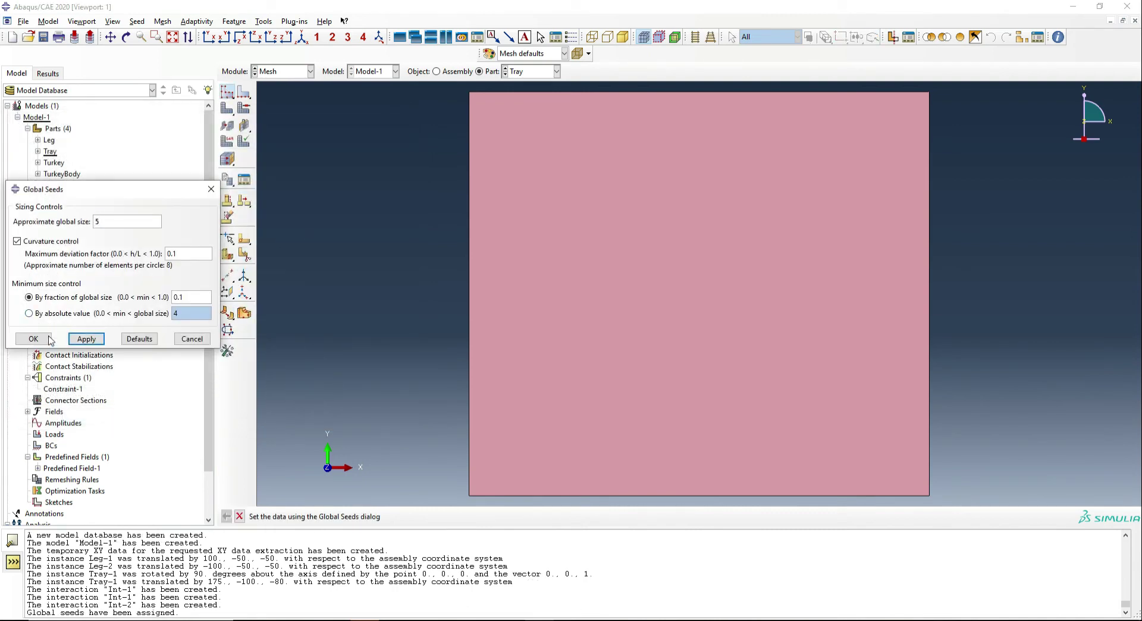
pyautogui.click(232, 128)
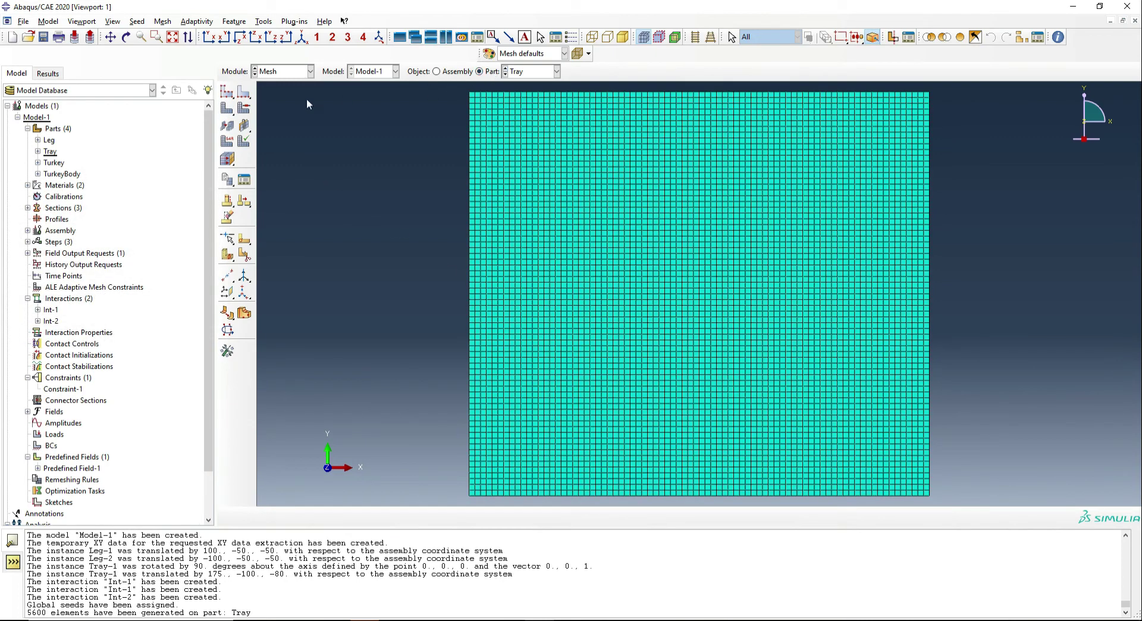
pyautogui.click(526, 71)
# - Assign tetrahedral mesh controls to all cells of the Turkey part
pyautogui.click(522, 107)
pyautogui.click(241, 107)
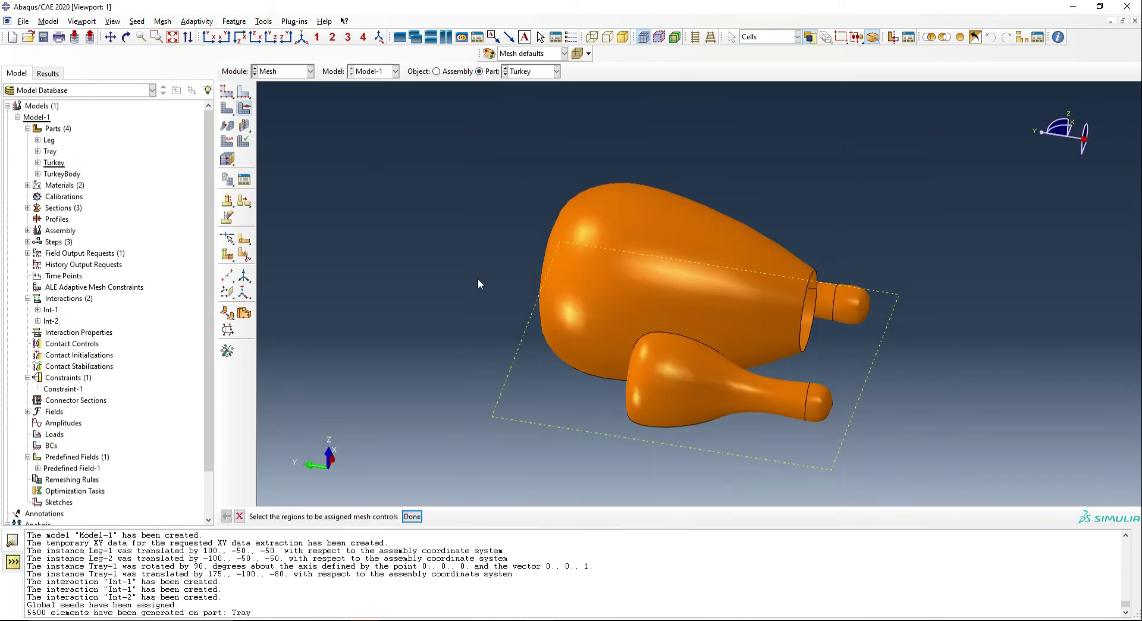
pyautogui.click(576, 316)
pyautogui.middleClick(829, 424)
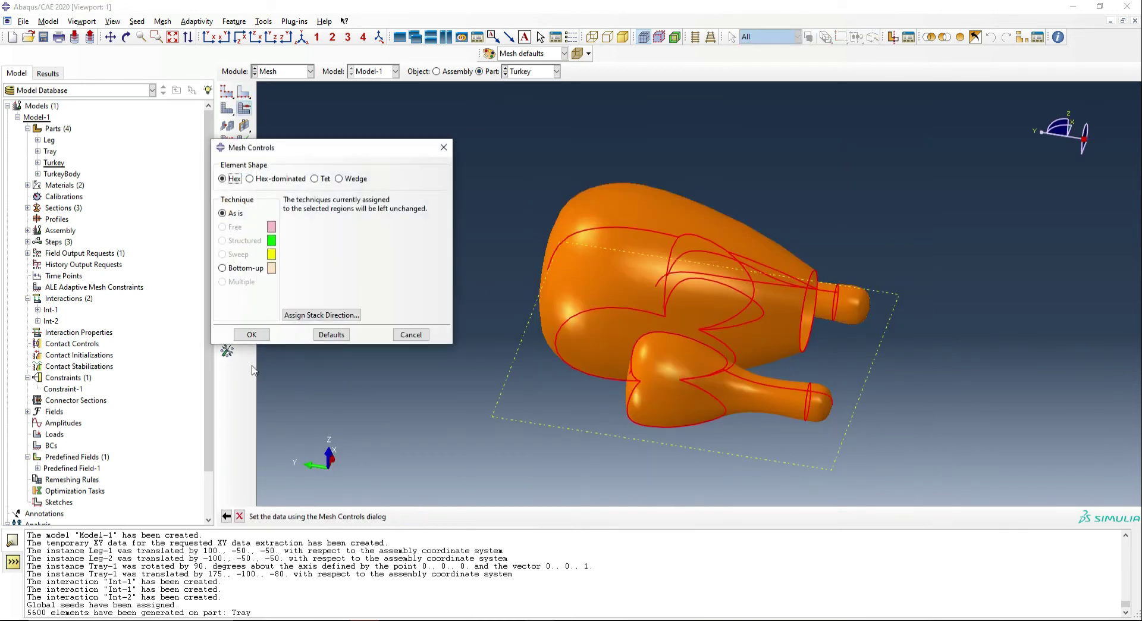
pyautogui.click(399, 336)
pyautogui.click(244, 91)
pyautogui.click(244, 107)
pyautogui.moveTo(473, 145); pyautogui.dragTo(1010, 507)
pyautogui.middleClick(1010, 507)
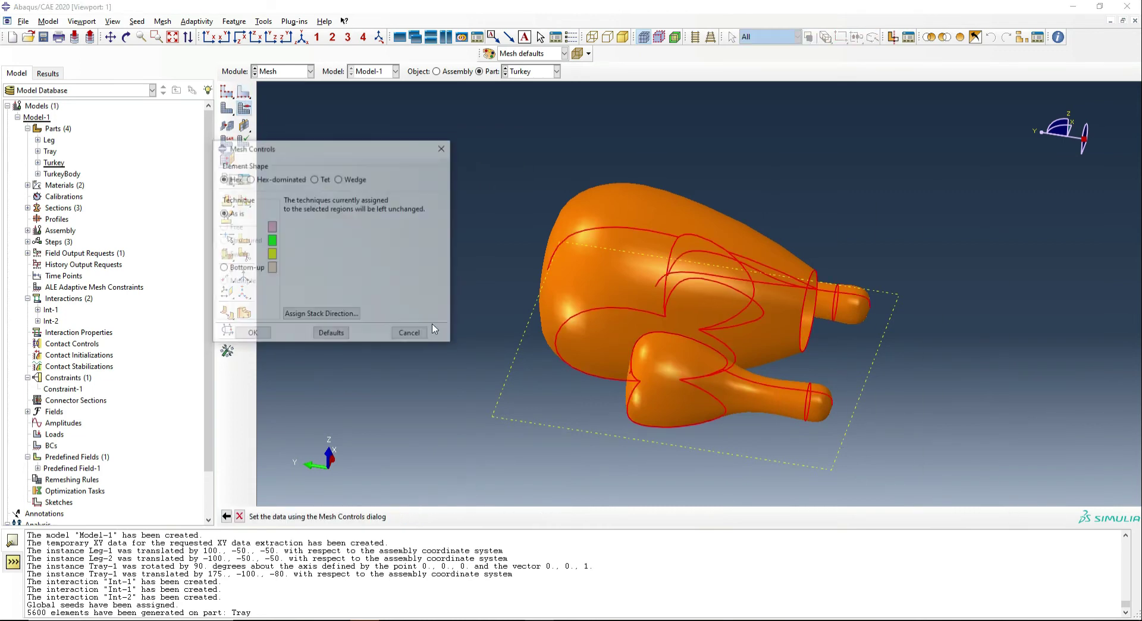
pyautogui.click(325, 179)
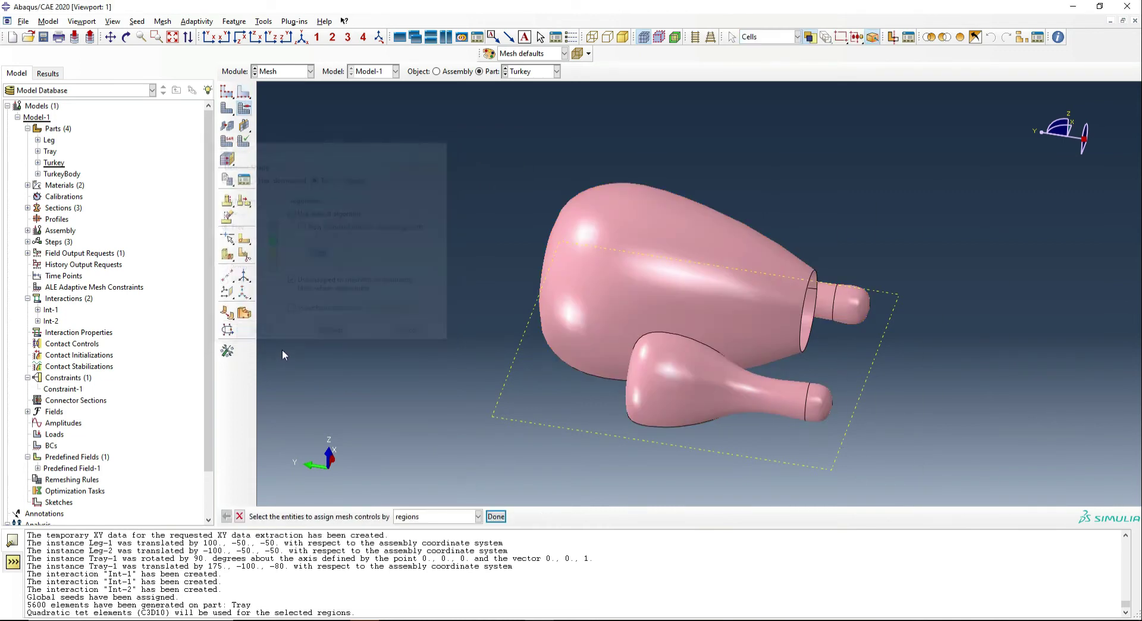
# - Set the Turkey's element type to the Heat Transfer family
pyautogui.click(228, 143)
pyautogui.moveTo(436, 148); pyautogui.dragTo(893, 459)
pyautogui.middleClick(499, 353)
pyautogui.scroll(-3, 132, 164)
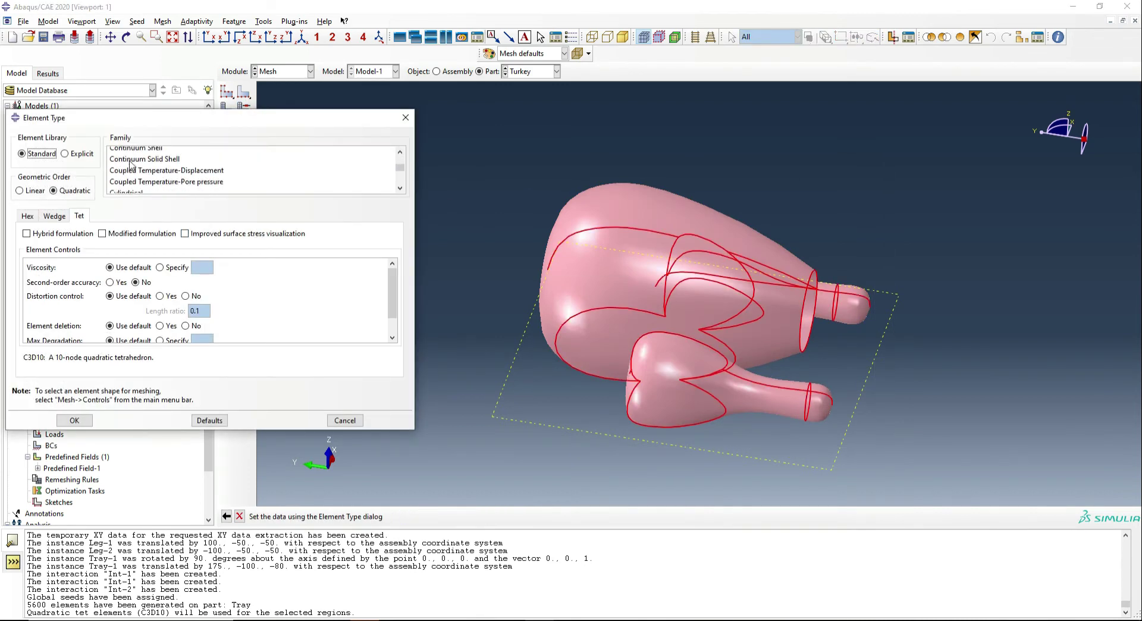
pyautogui.click(131, 163)
pyautogui.click(80, 423)
# - Seed the Turkey at global size 5 and mesh it
pyautogui.click(227, 91)
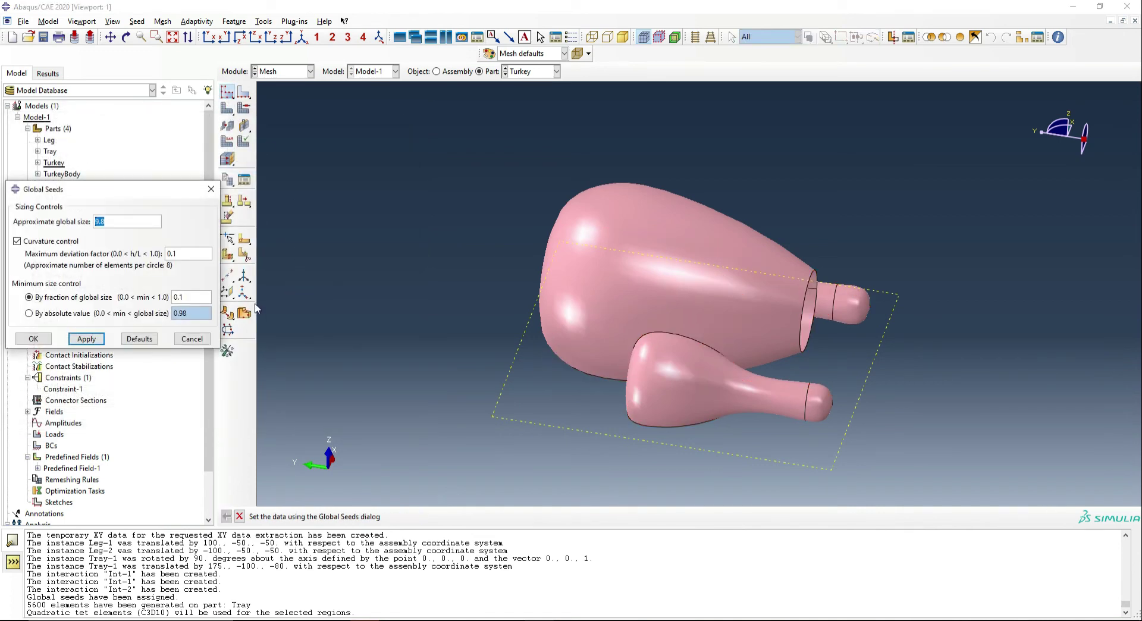
pyautogui.write('5')
pyautogui.click(86, 338)
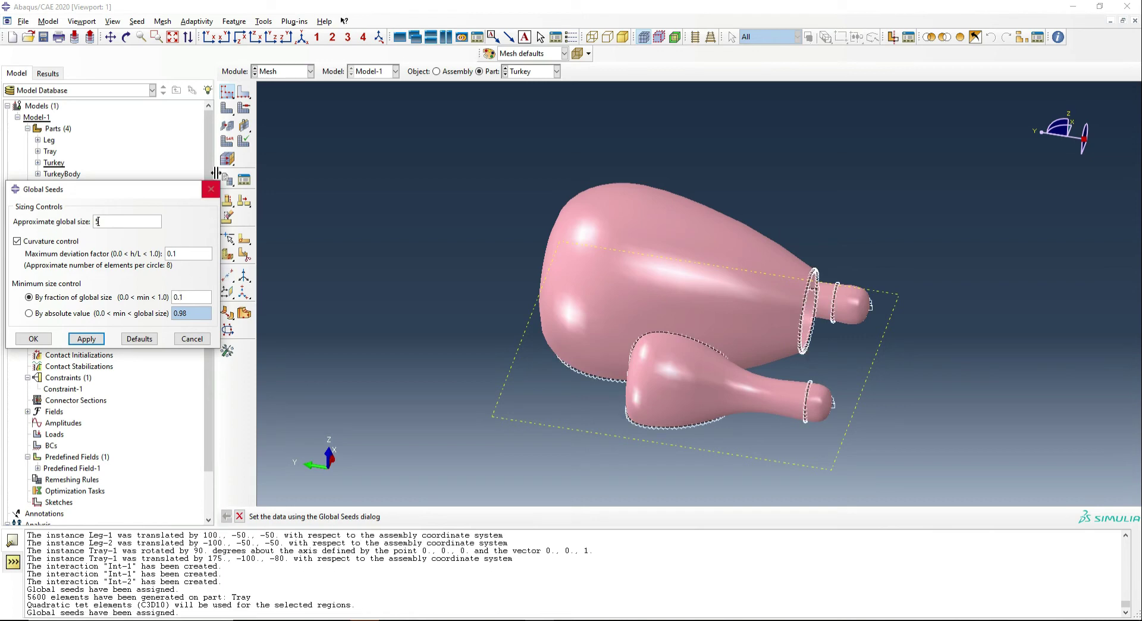
pyautogui.click(227, 108)
pyautogui.press('Return')
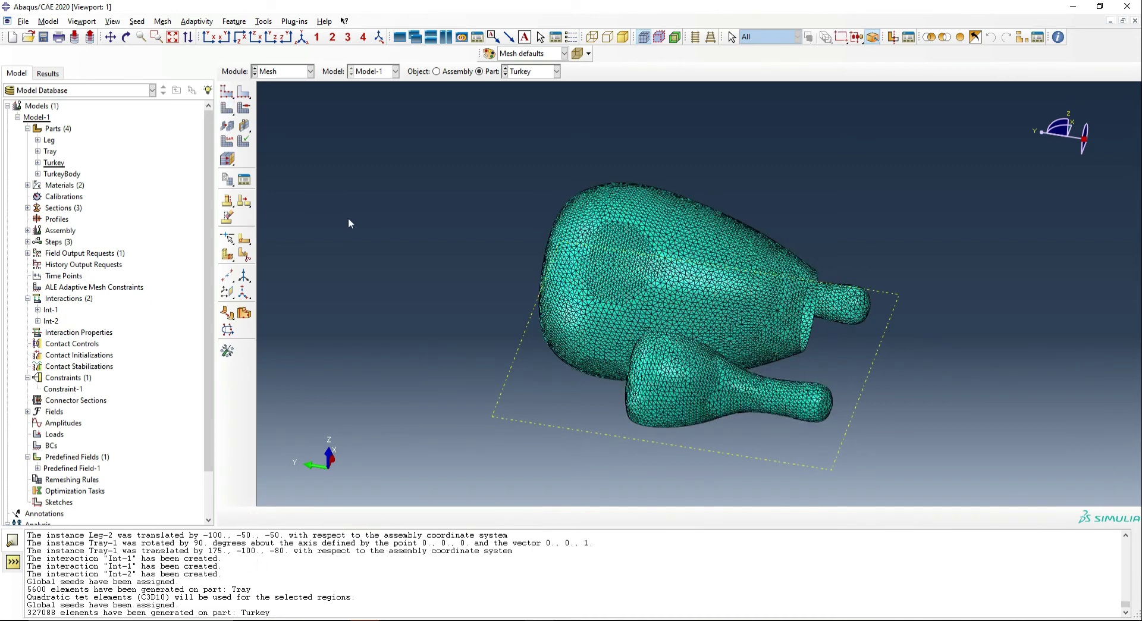
# - Reseed the Turkey at a coarser global size 10 and remesh, giving 63601 elements
pyautogui.click(227, 91)
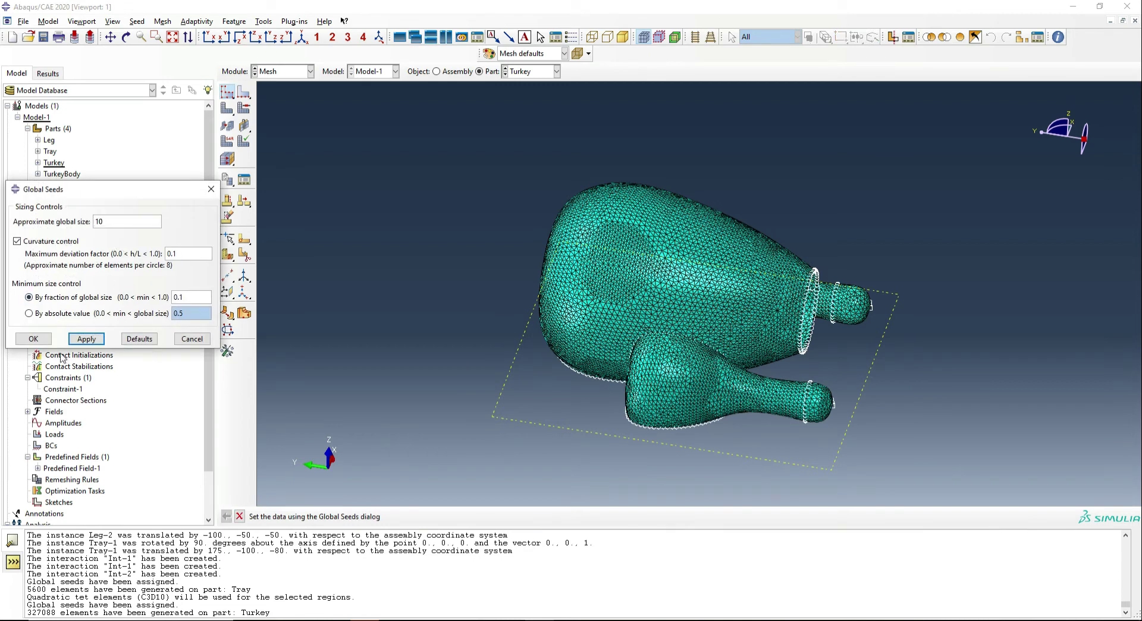
pyautogui.click(36, 339)
pyautogui.click(227, 108)
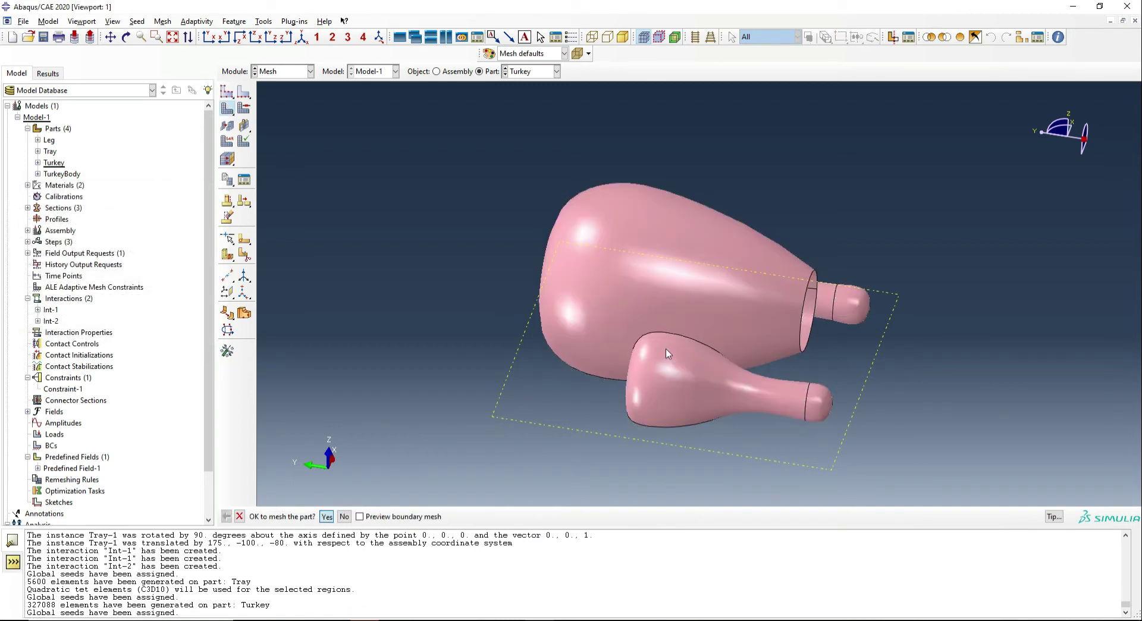
pyautogui.middleClick(530, 252)
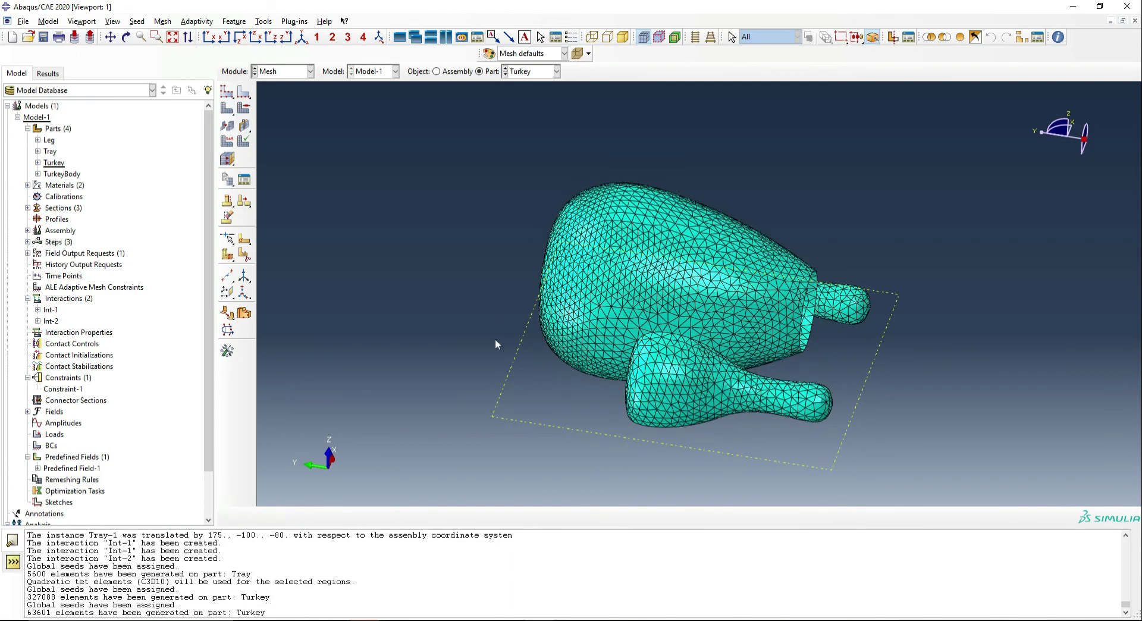
pyautogui.moveTo(720, 350)
pyautogui.keyDown('ctrl'); pyautogui.keyDown('alt'); pyautogui.mouseDown()
pyautogui.moveTo(714, 268)
pyautogui.moveTo(732, 333)
pyautogui.moveTo(723, 351)
pyautogui.mouseUp(); pyautogui.keyUp('alt'); pyautogui.keyUp('ctrl')
# - Switch to the Job module and create a new job named Turkey
pyautogui.click(275, 72)
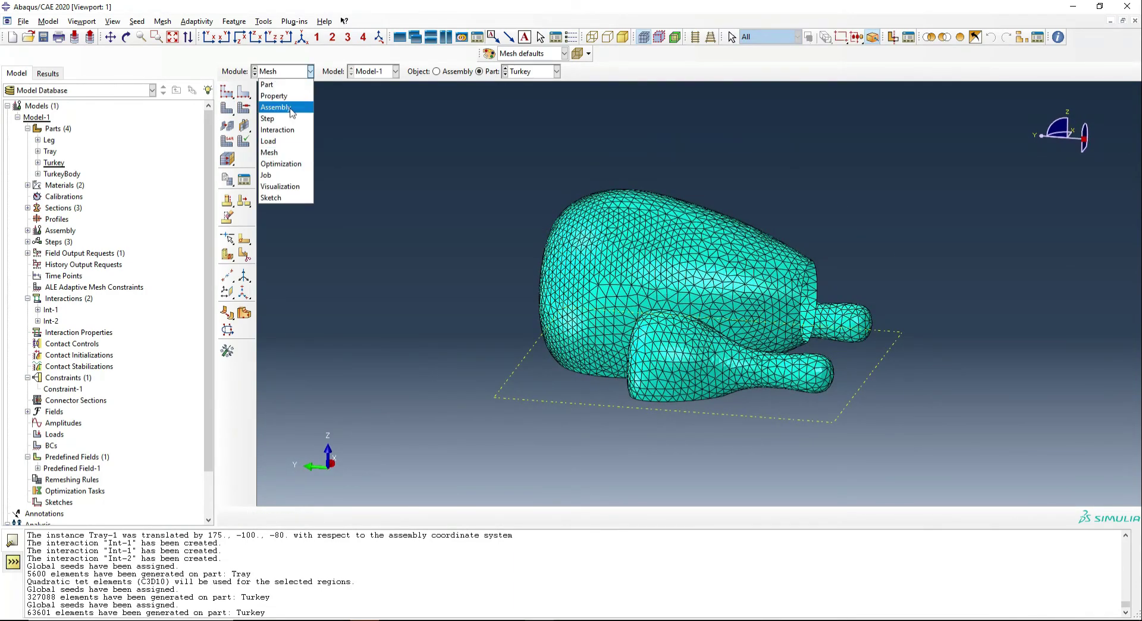
pyautogui.click(280, 179)
pyautogui.scroll(-3, 59, 487)
pyautogui.doubleClick(43, 485)
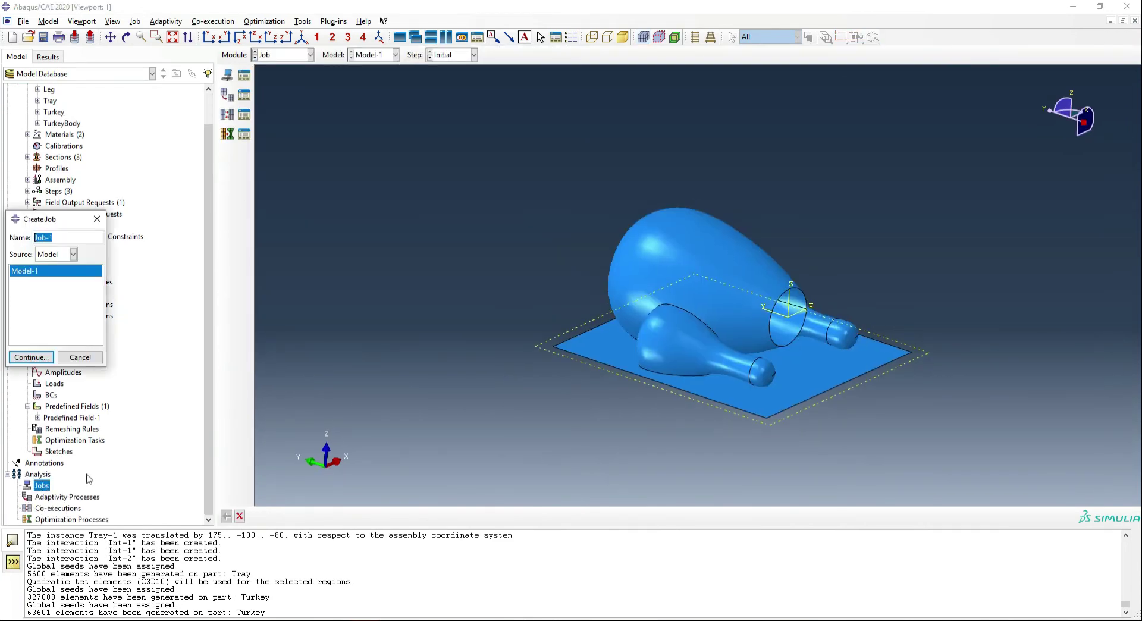
pyautogui.write('Turkey')
pyautogui.click(31, 357)
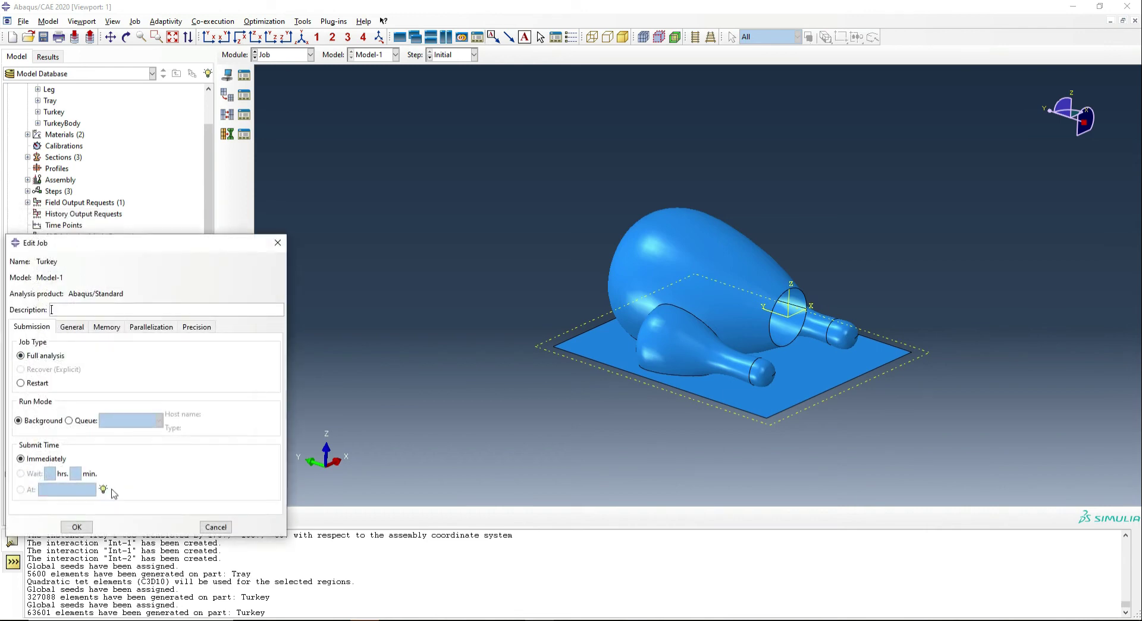
# - Enable multiple processors and GPGPU acceleration for the Turkey job, save it, and submit
pyautogui.click(135, 328)
pyautogui.click(122, 340)
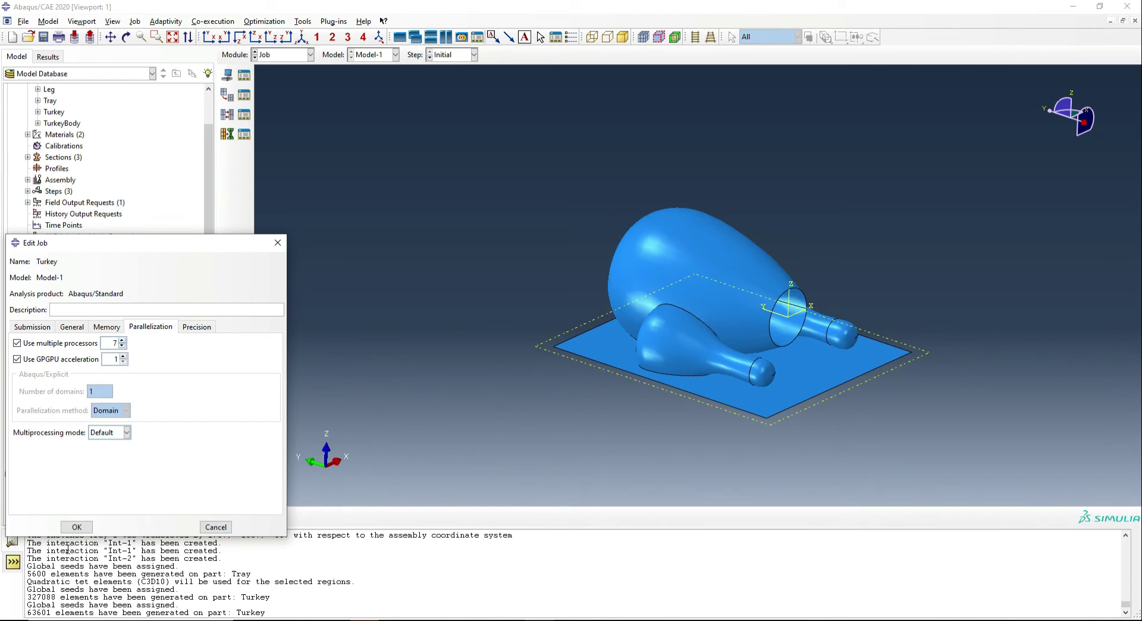
pyautogui.click(77, 527)
pyautogui.rightClick(46, 498)
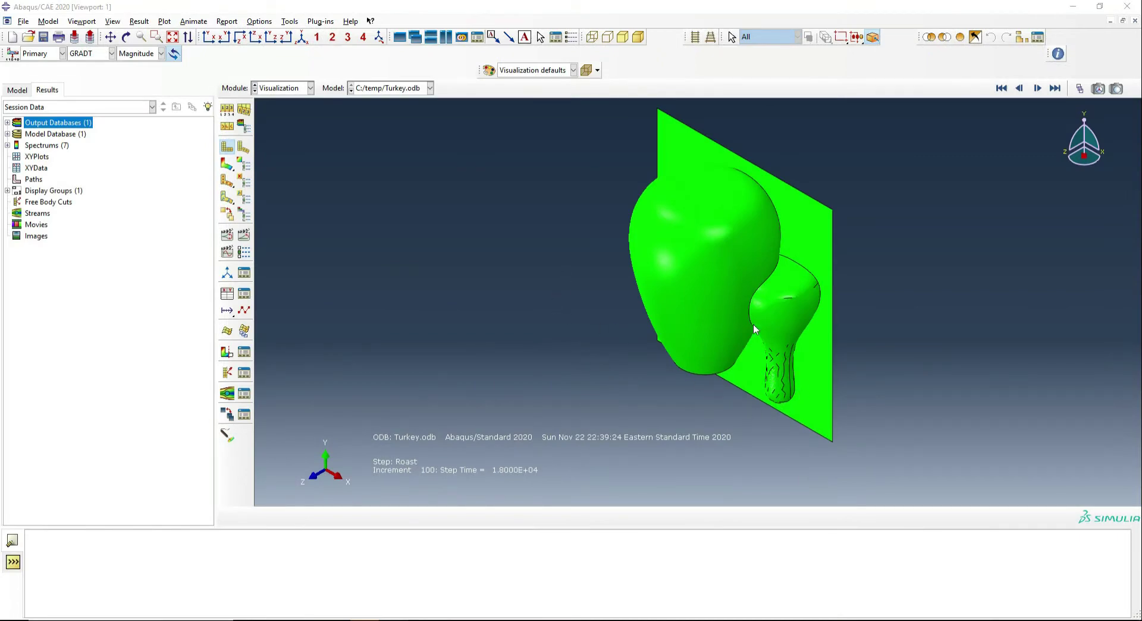
# - Switch the turkey results' colour coding to Sections
pyautogui.keyDown('ctrl'); pyautogui.keyDown('alt'); pyautogui.moveTo(753, 323); pyautogui.dragTo(790, 320); pyautogui.keyUp('alt'); pyautogui.keyUp('ctrl')
pyautogui.keyDown('ctrl'); pyautogui.keyDown('alt'); pyautogui.moveTo(637, 374); pyautogui.dragTo(570, 210); pyautogui.keyUp('alt'); pyautogui.keyUp('ctrl')
pyautogui.click(546, 73)
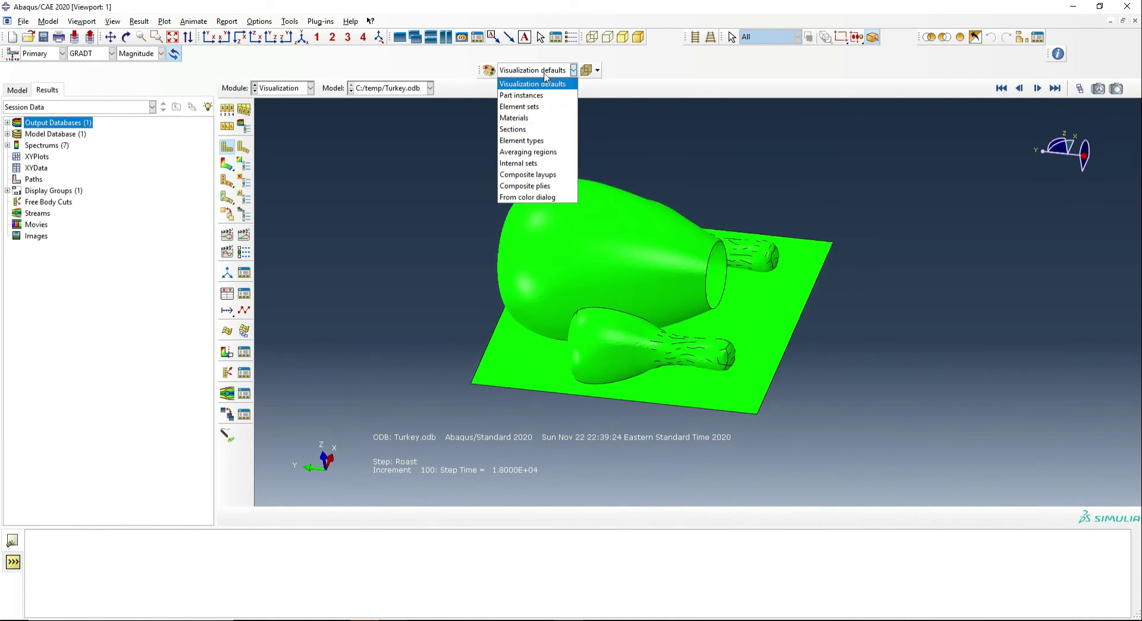
pyautogui.click(537, 136)
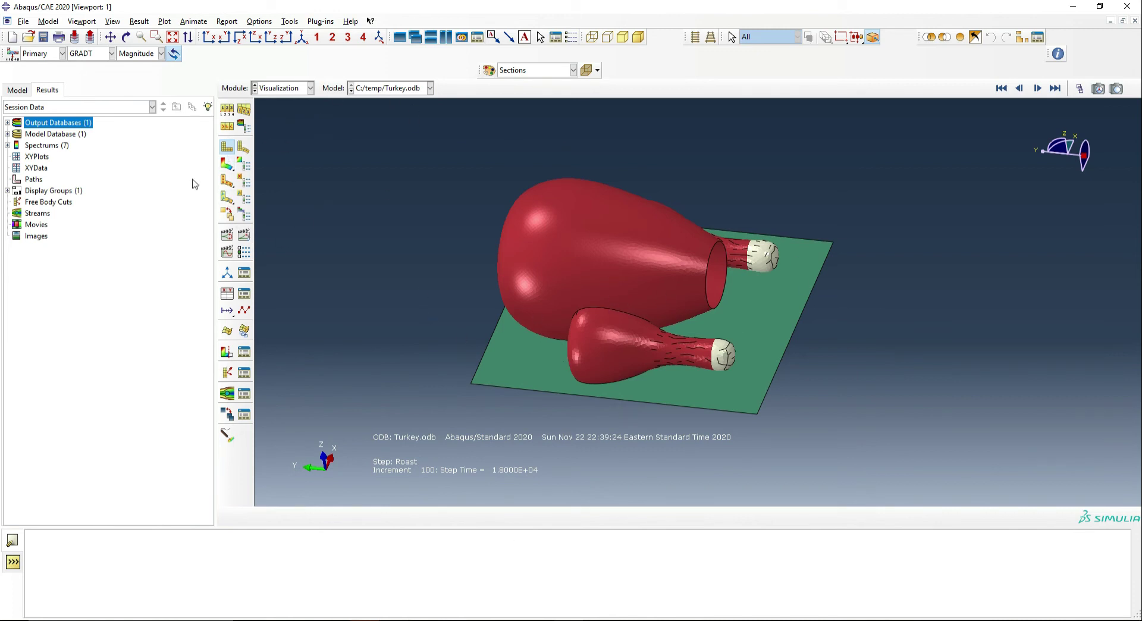
# - Set the TRAY section colour to light grey and the meat section to brown
pyautogui.click(488, 70)
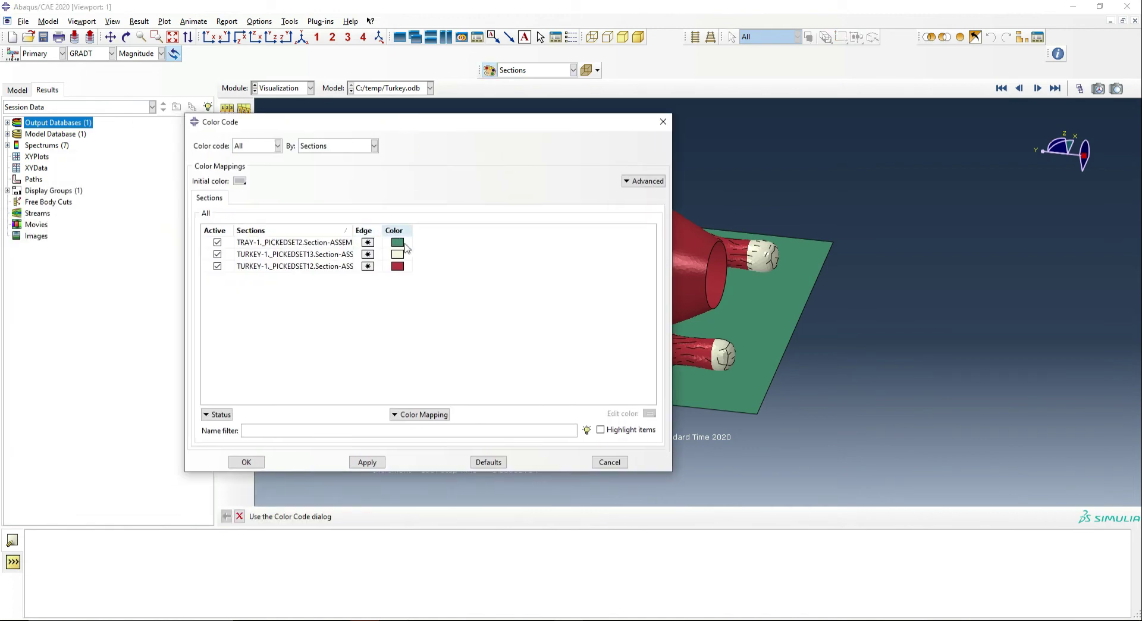
pyautogui.click(397, 242)
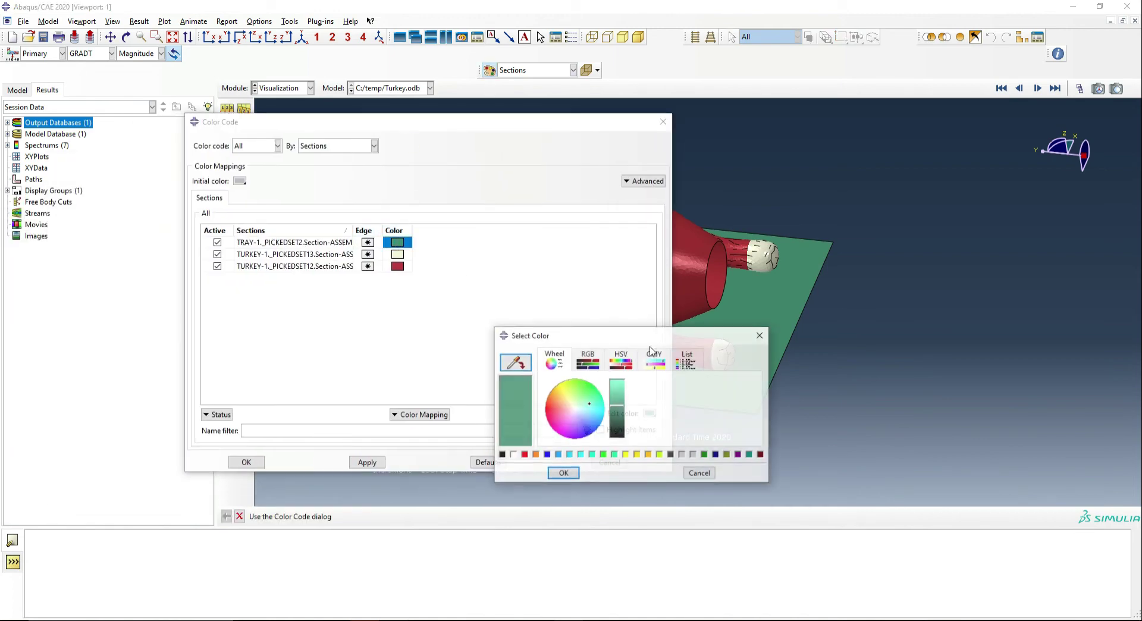
pyautogui.click(682, 455)
pyautogui.click(562, 474)
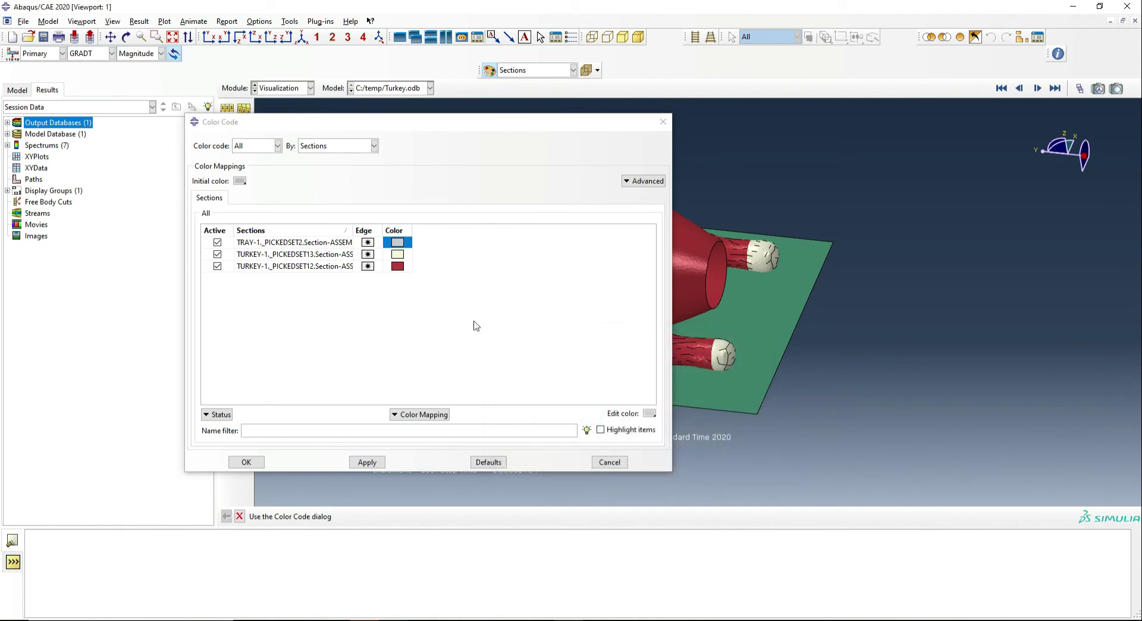
pyautogui.click(397, 265)
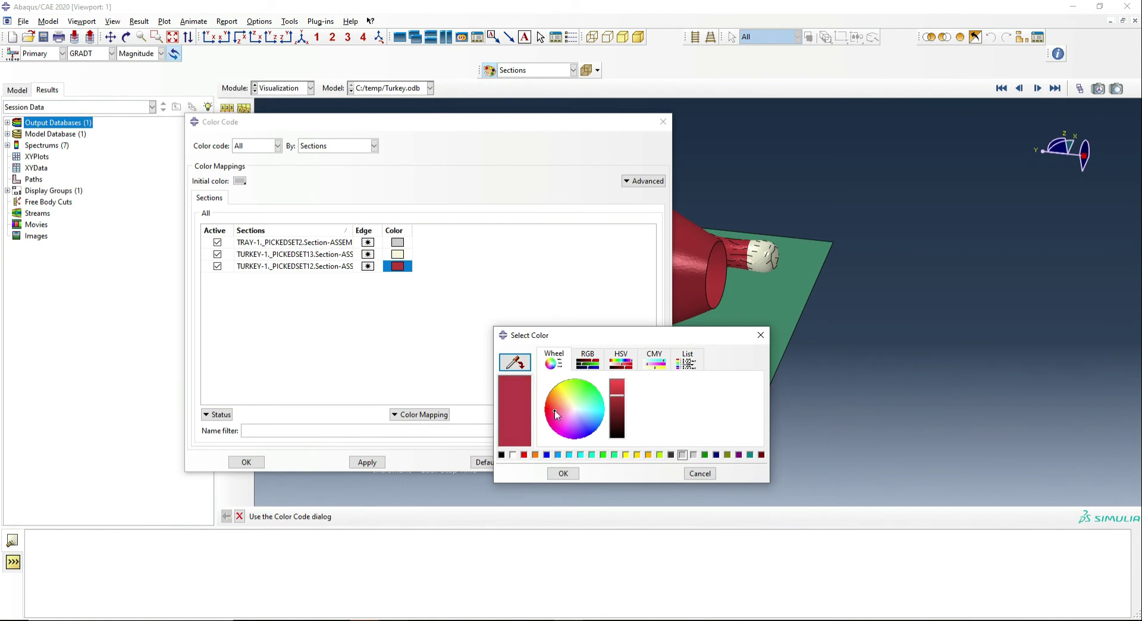
pyautogui.moveTo(559, 409); pyautogui.dragTo(617, 413)
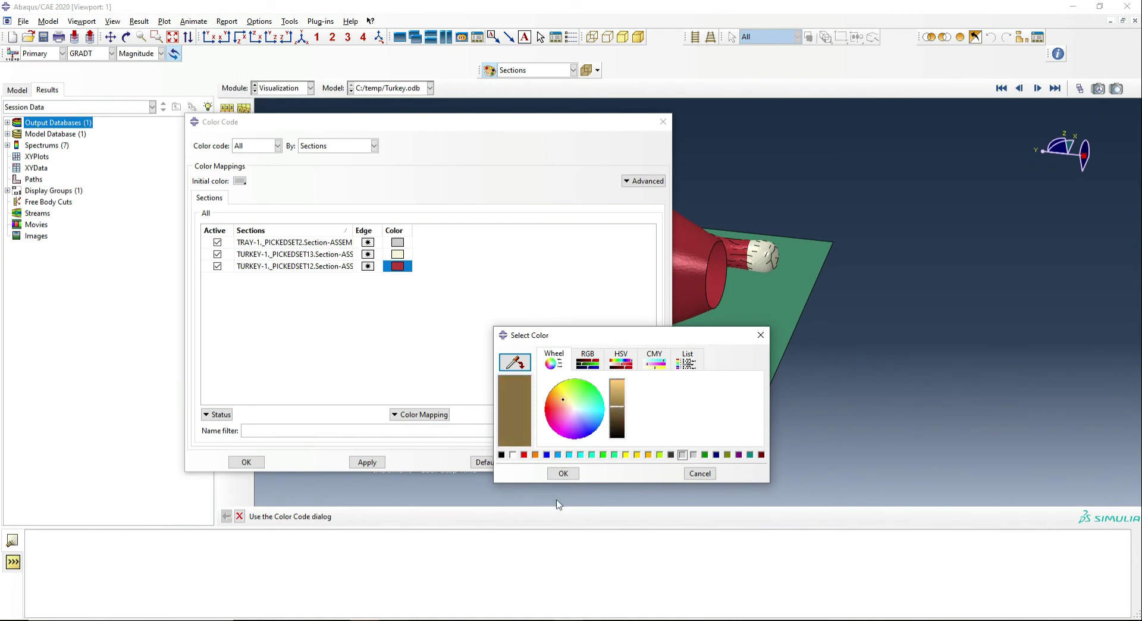
pyautogui.click(563, 473)
pyautogui.click(367, 462)
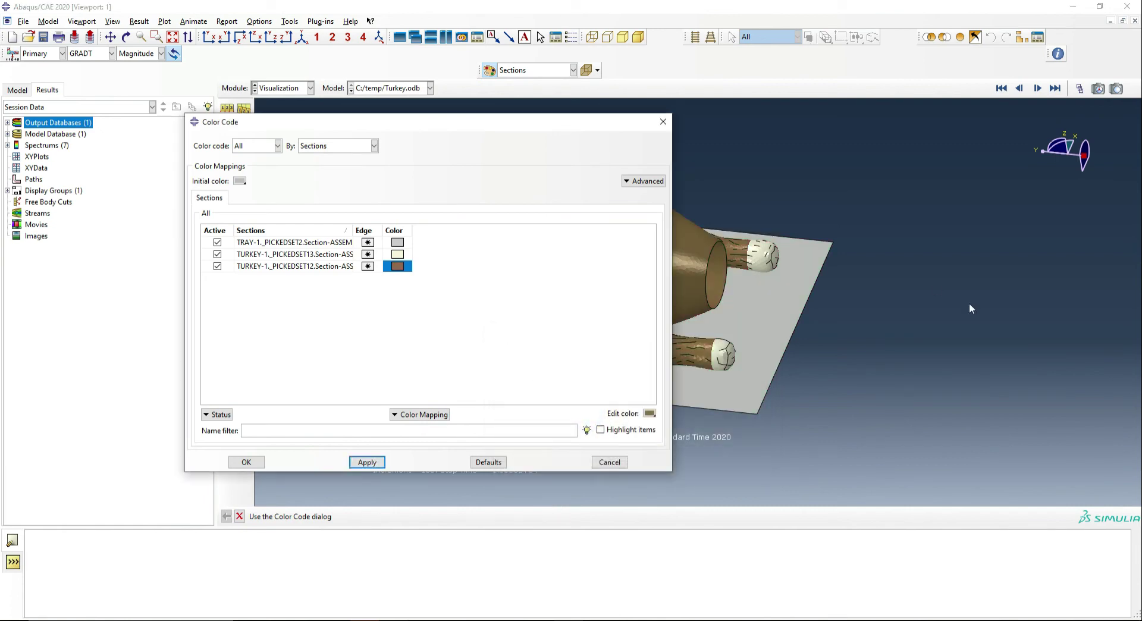
pyautogui.click(247, 463)
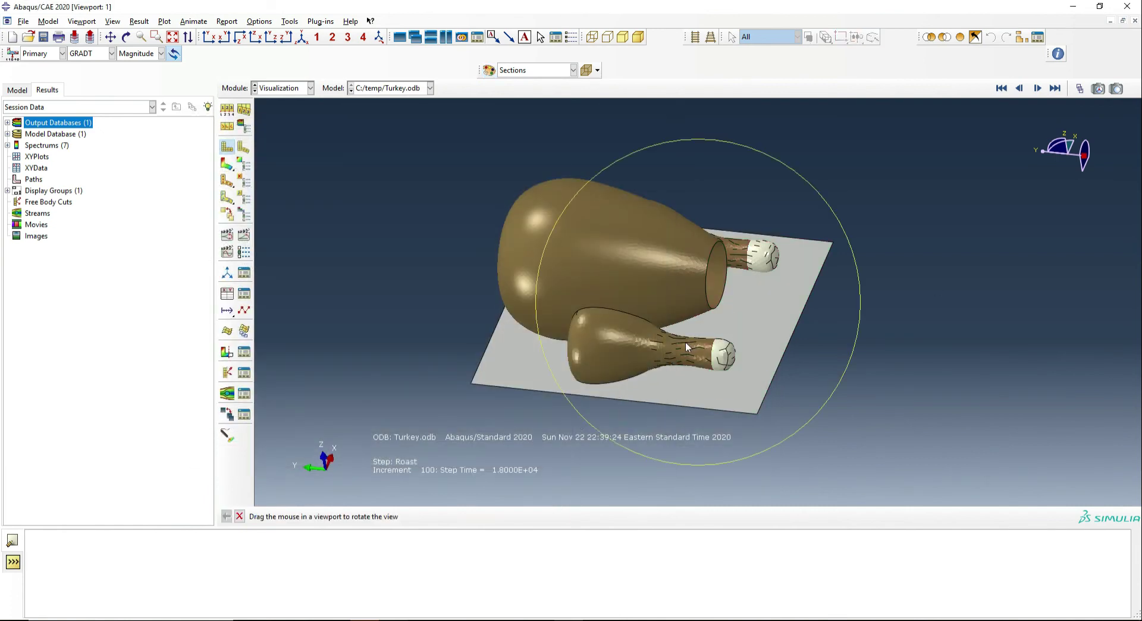
pyautogui.moveTo(751, 298); pyautogui.dragTo(624, 324)
pyautogui.moveTo(608, 271); pyautogui.dragTo(589, 306)
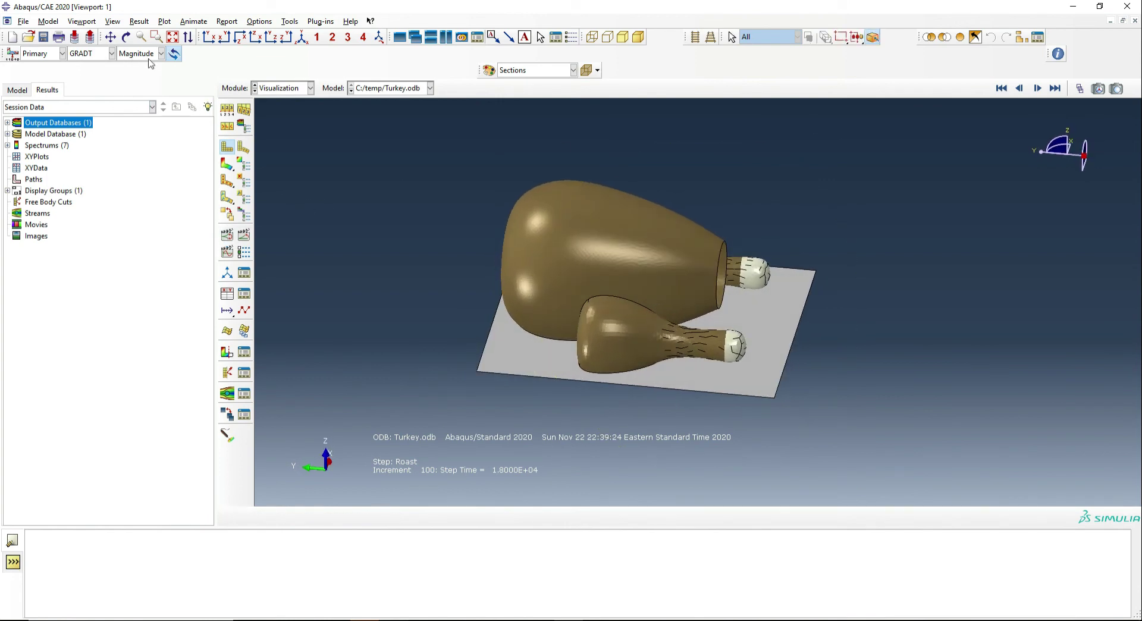
# - Deactivate the Roast step so only the Defrost step's frames are active
pyautogui.click(139, 21)
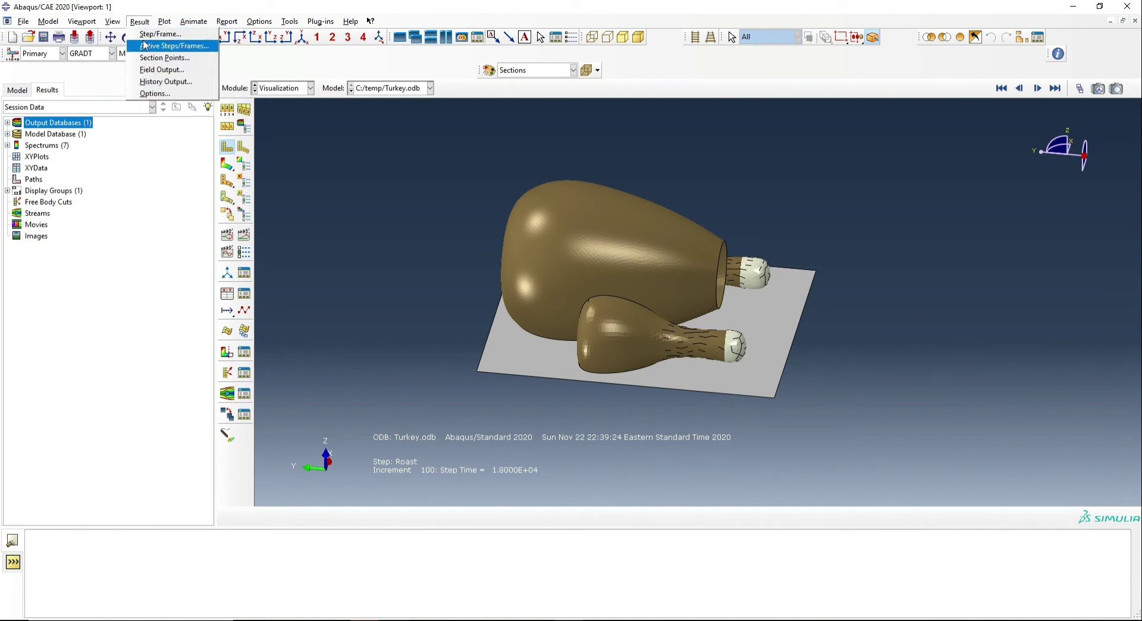
pyautogui.click(145, 46)
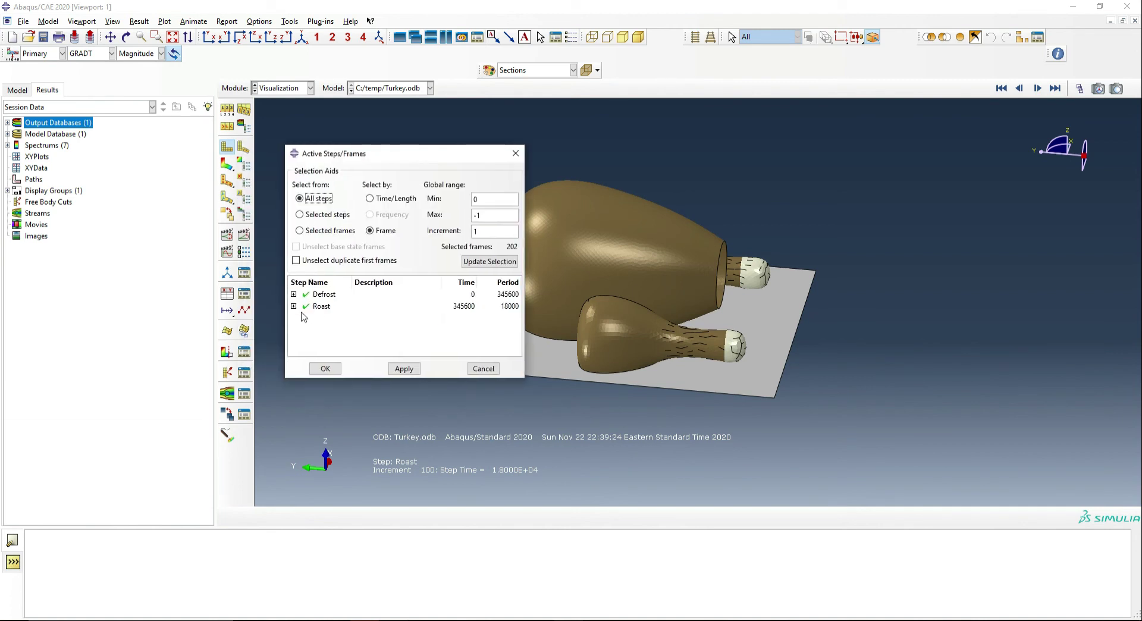
pyautogui.click(304, 306)
pyautogui.click(325, 369)
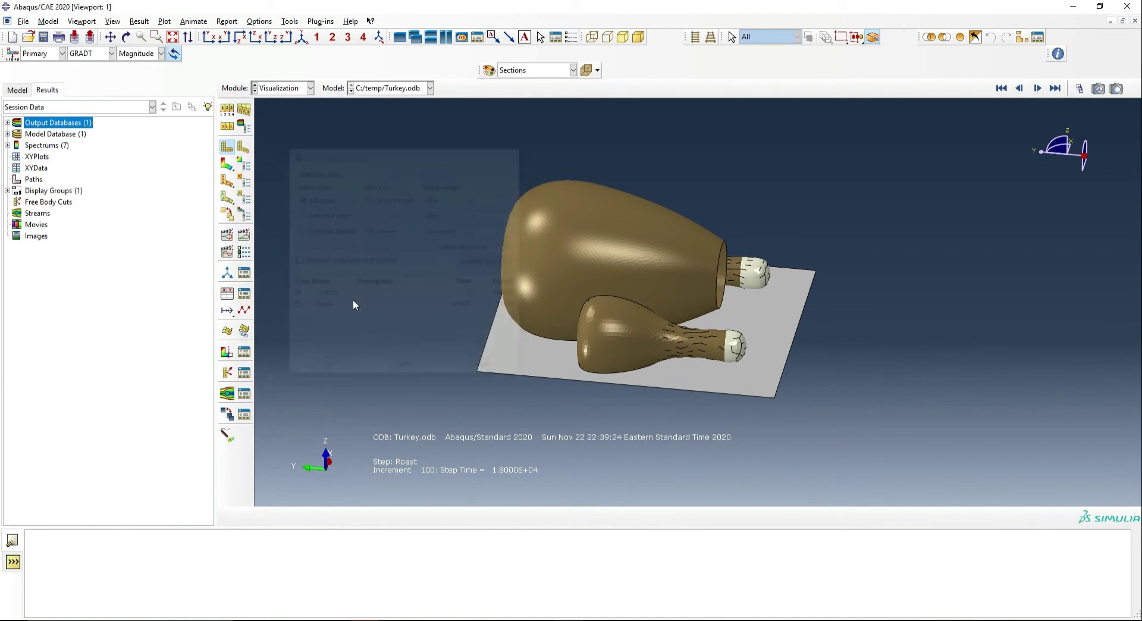
# - Animate the NT11 temperature contours at the Fast frame rate
pyautogui.click(110, 55)
pyautogui.click(95, 91)
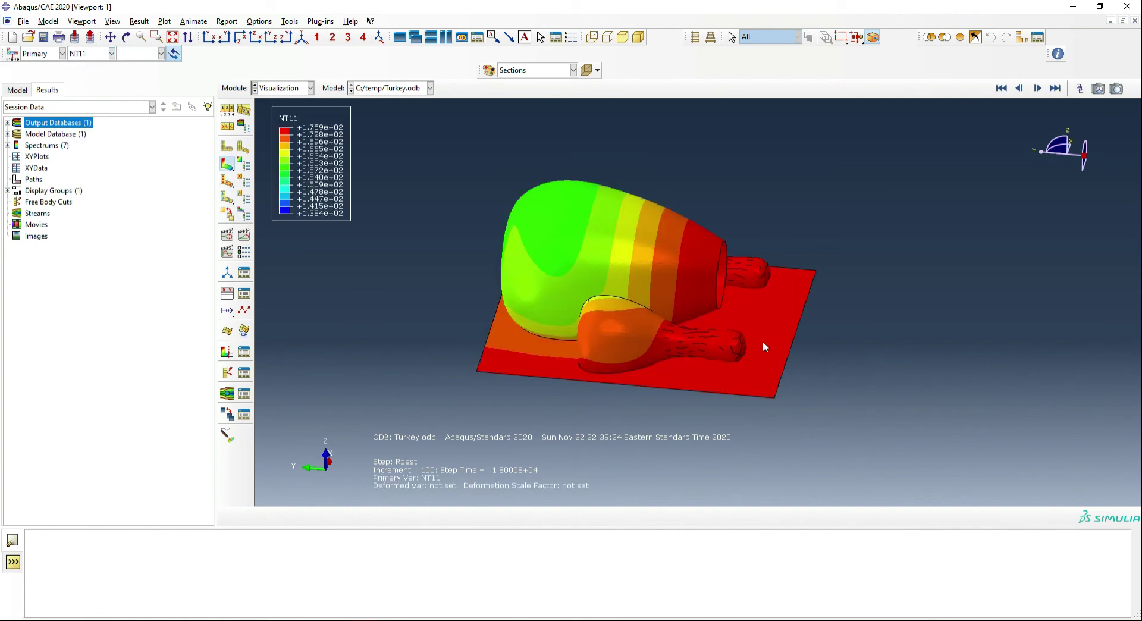
pyautogui.click(243, 236)
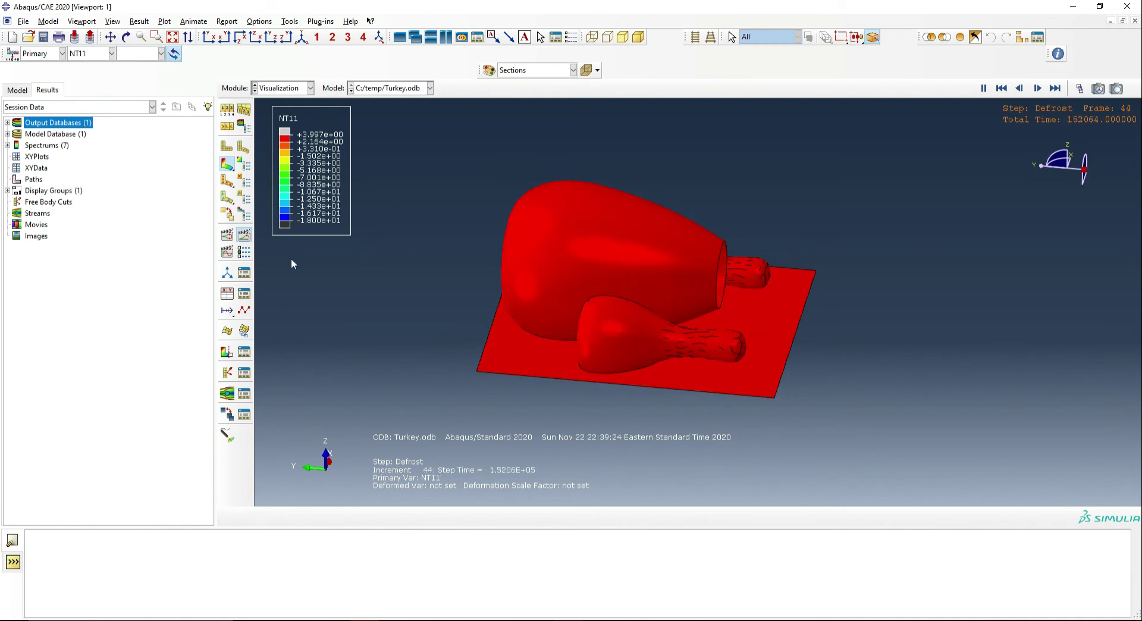
pyautogui.click(244, 251)
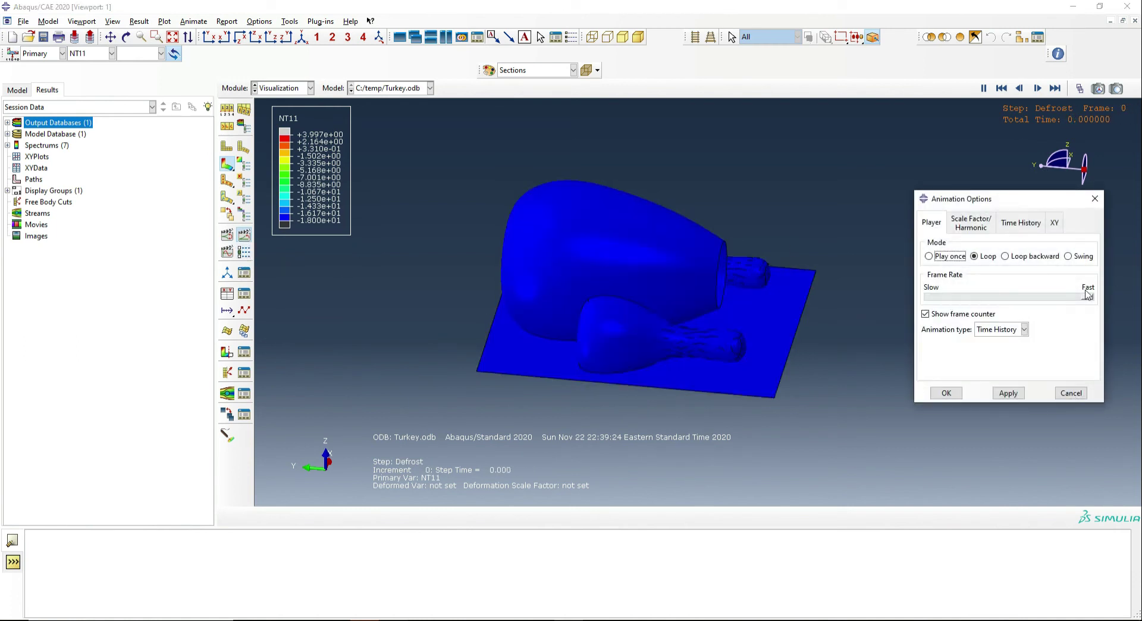
pyautogui.click(946, 392)
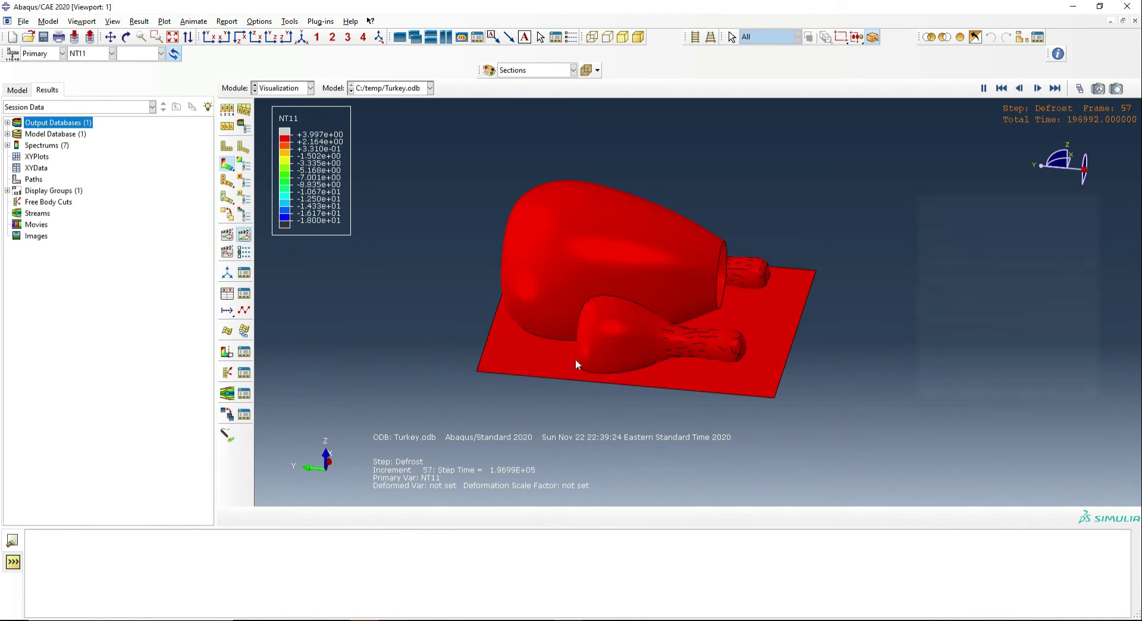
# - Turn on the X-plane view cut with one part excluded from the cut
pyautogui.keyDown('ctrl'); pyautogui.keyDown('alt'); pyautogui.moveTo(765, 335); pyautogui.dragTo(691, 331); pyautogui.keyUp('alt'); pyautogui.keyUp('ctrl')
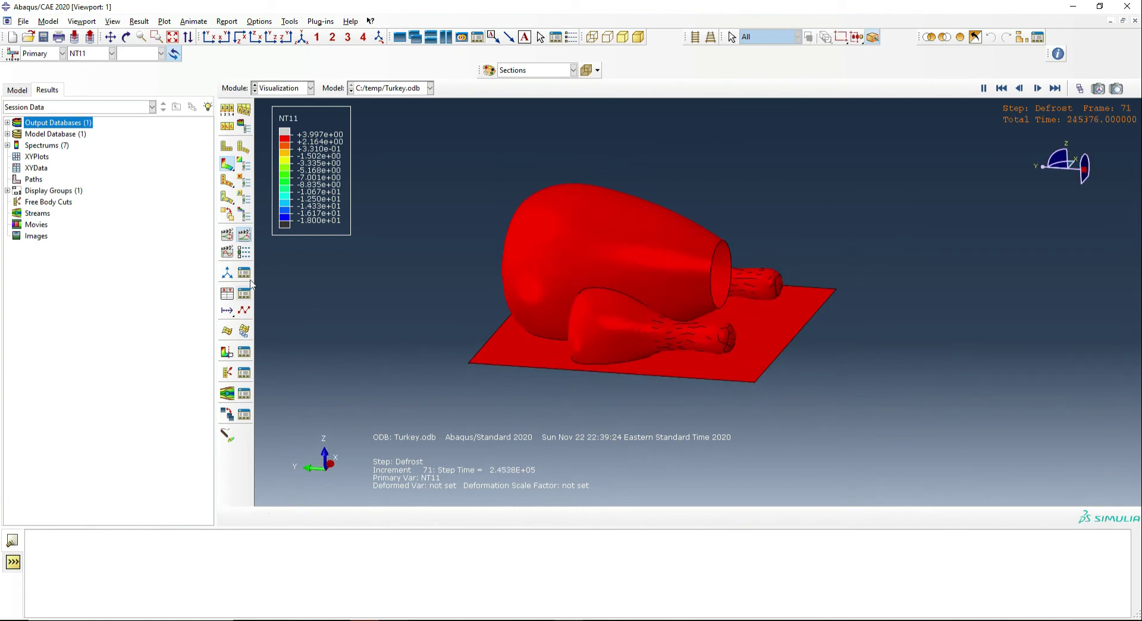
pyautogui.click(226, 352)
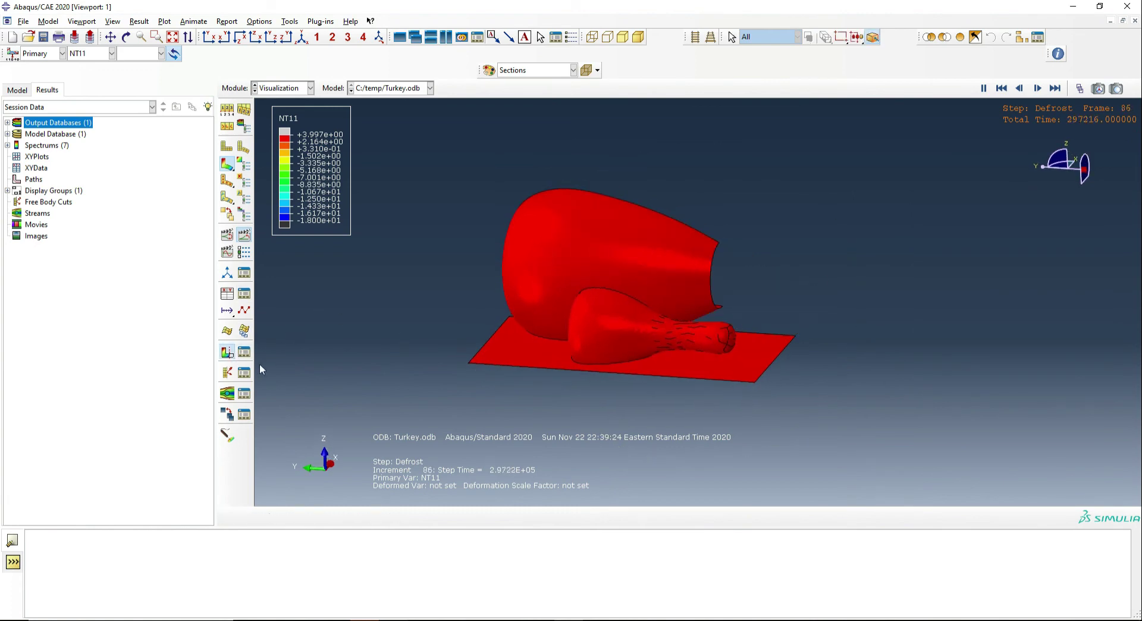
pyautogui.click(244, 352)
pyautogui.moveTo(923, 407); pyautogui.dragTo(922, 254)
pyautogui.click(942, 290)
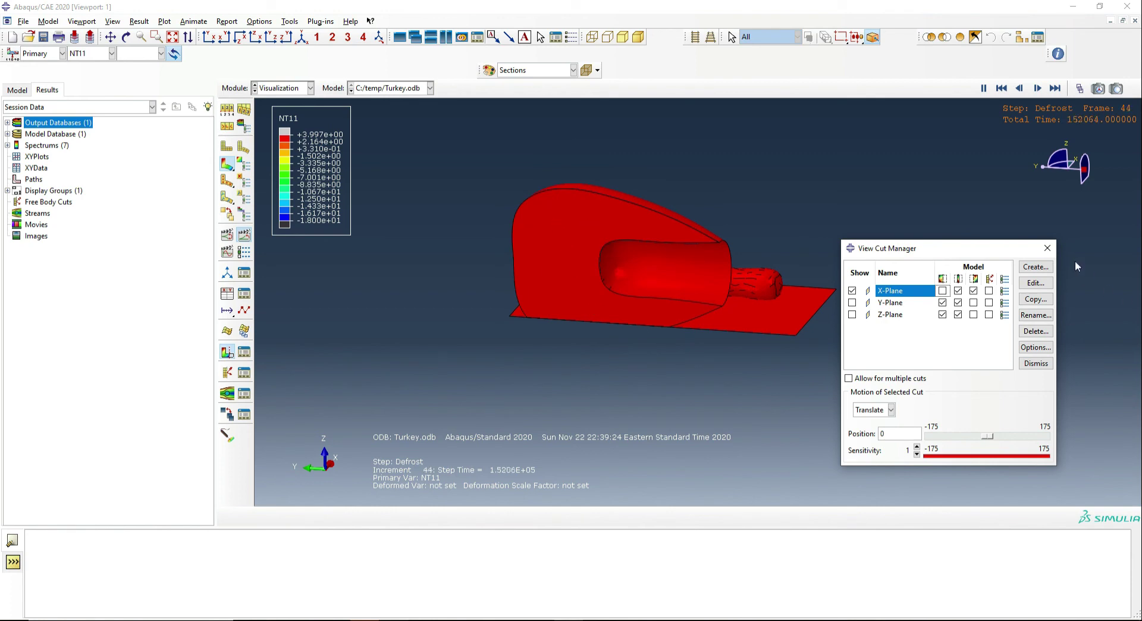
pyautogui.click(1047, 248)
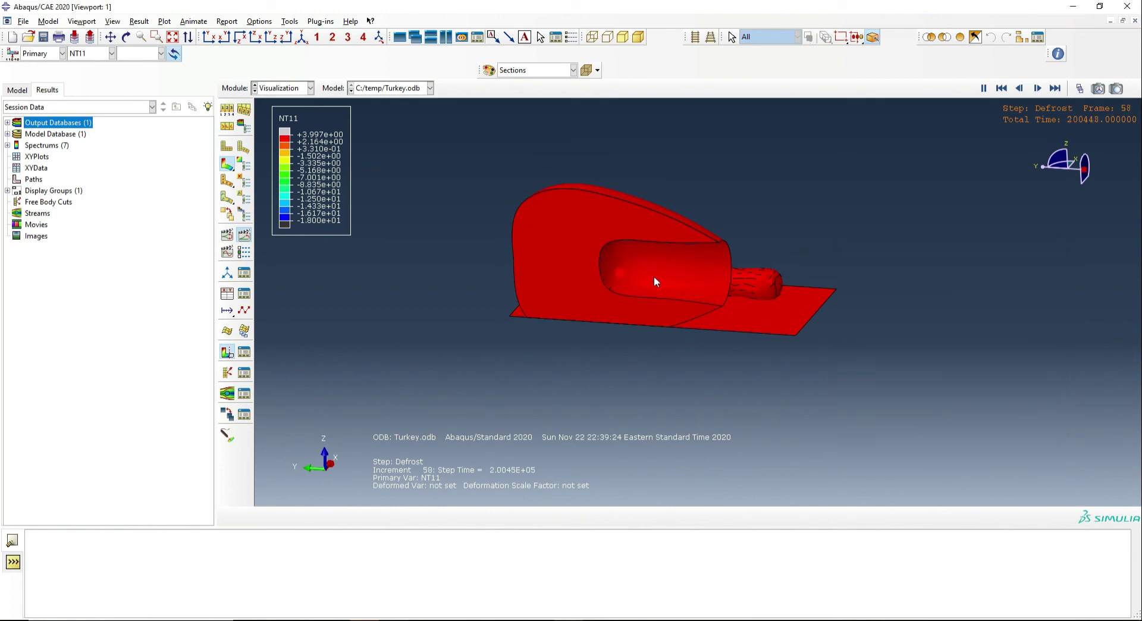
# - Stop the defrost animation and set up field-output XY data for NT11 at unique nodes
pyautogui.click(245, 236)
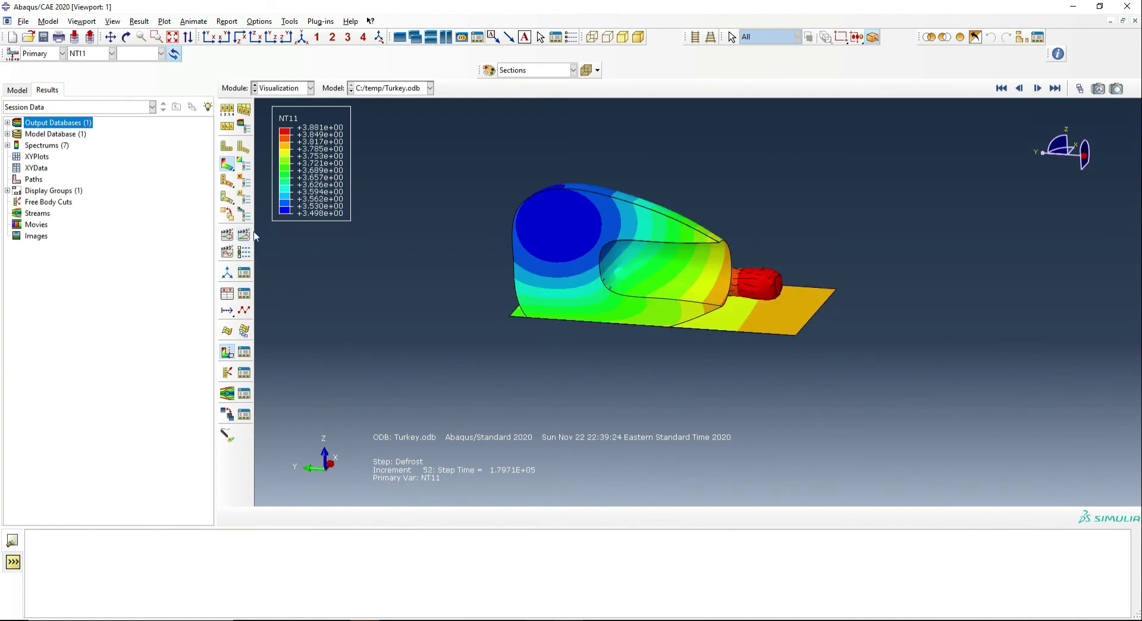
pyautogui.click(227, 293)
pyautogui.click(101, 440)
pyautogui.click(298, 323)
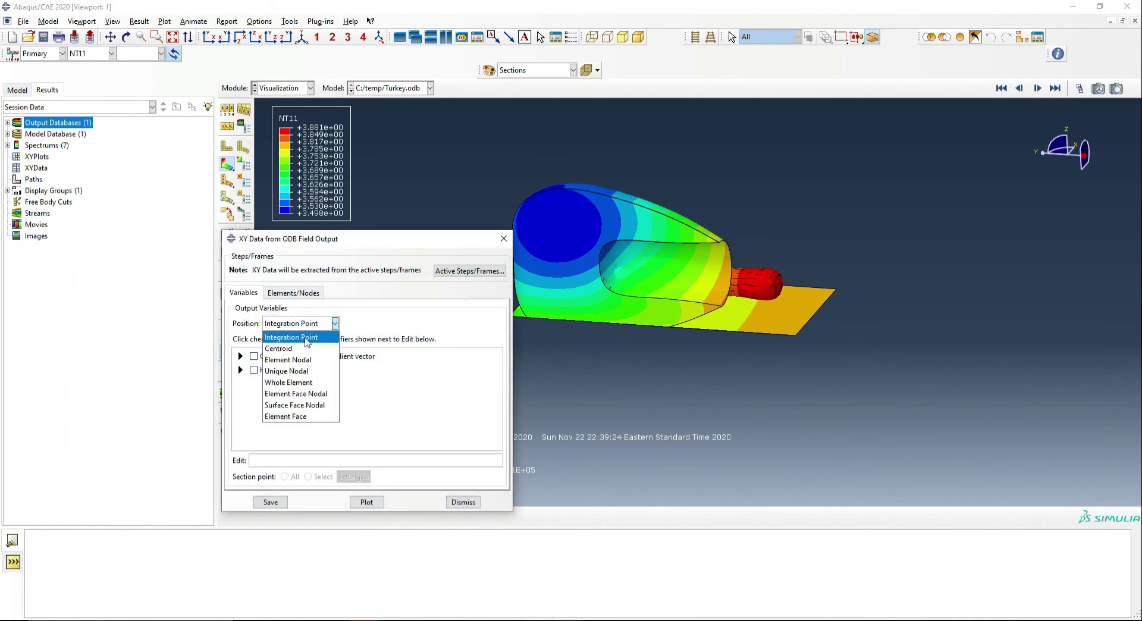
pyautogui.click(303, 374)
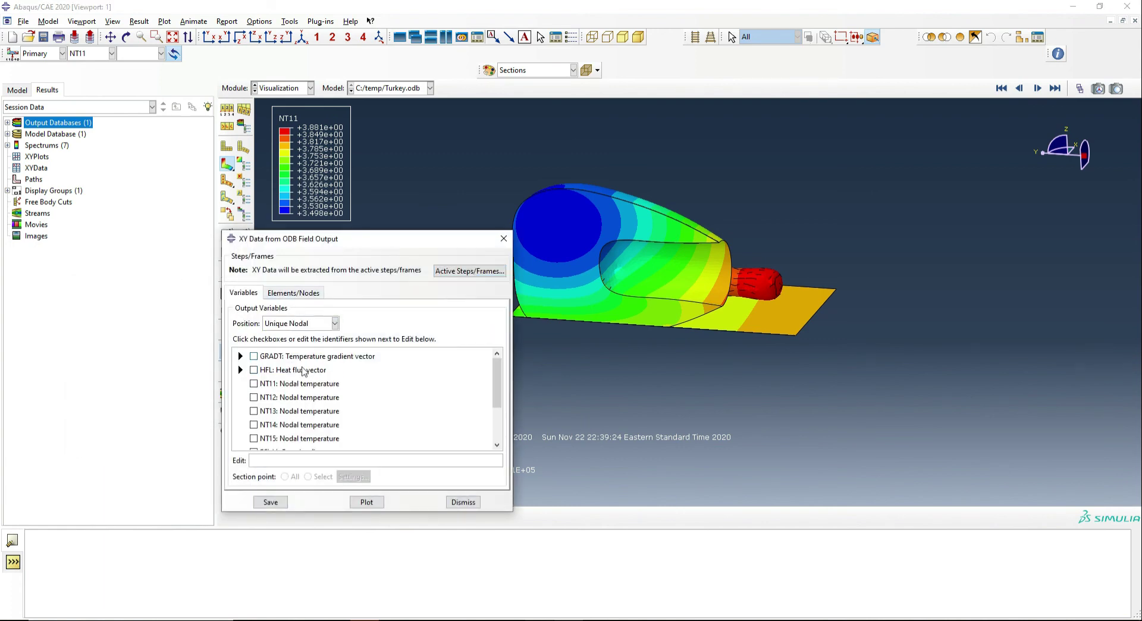
pyautogui.click(254, 384)
# - Plot NT11 against time for a node in the cold blue centre, then close the extraction dialog
pyautogui.click(297, 299)
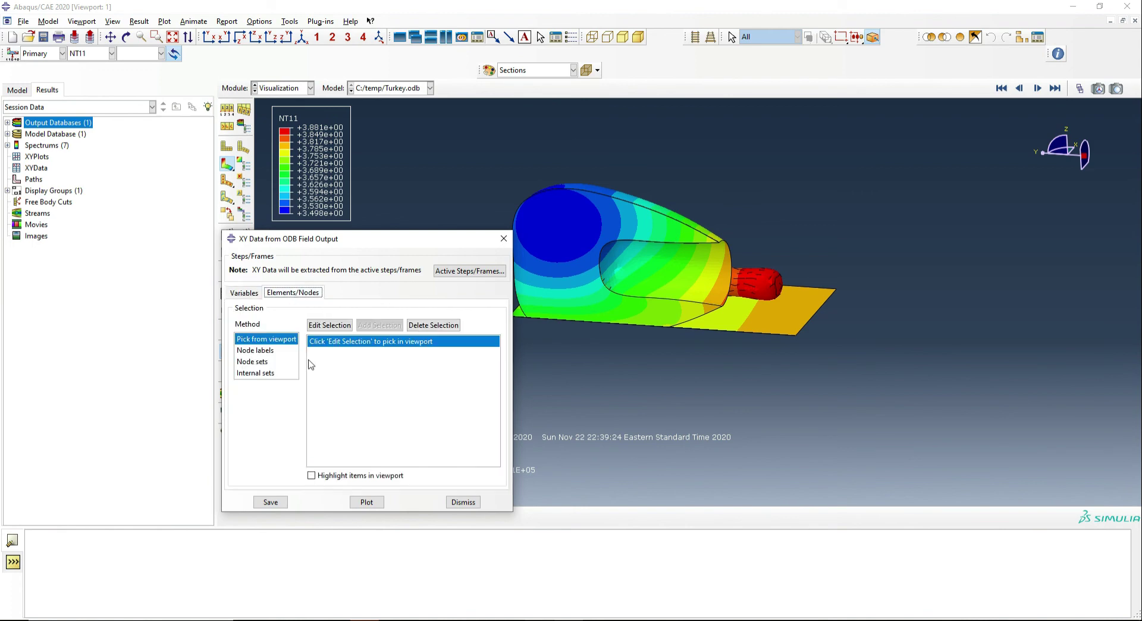
pyautogui.click(329, 324)
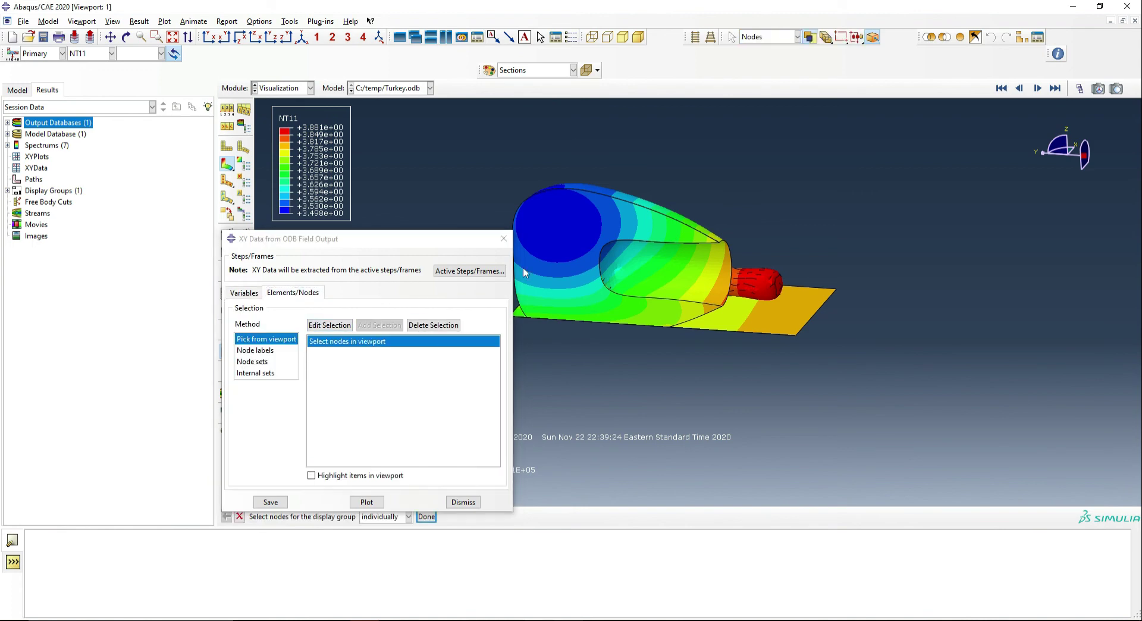
pyautogui.click(560, 232)
pyautogui.click(366, 503)
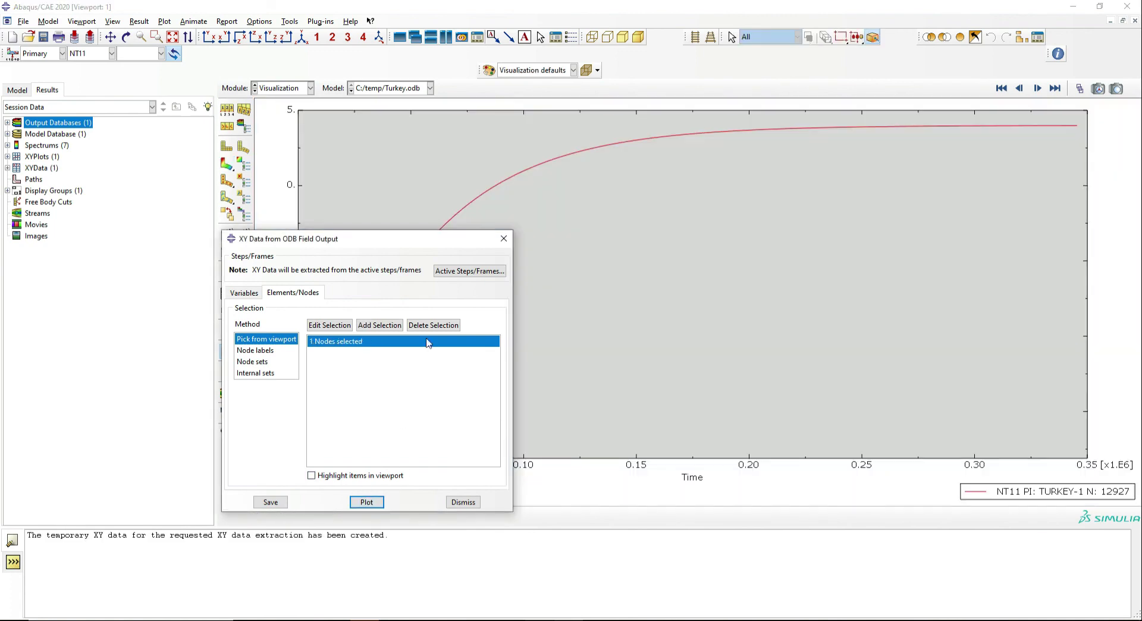
pyautogui.click(504, 239)
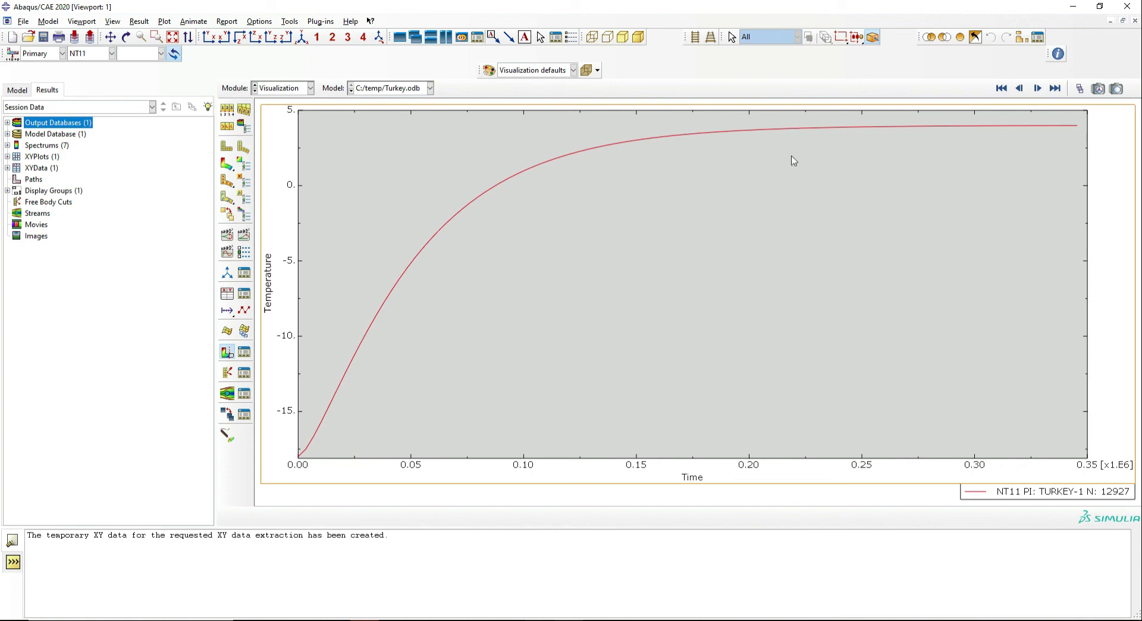
pyautogui.click(23, 94)
# - Return to the contour plot and make Roast the only active step instead of Defrost
pyautogui.click(226, 164)
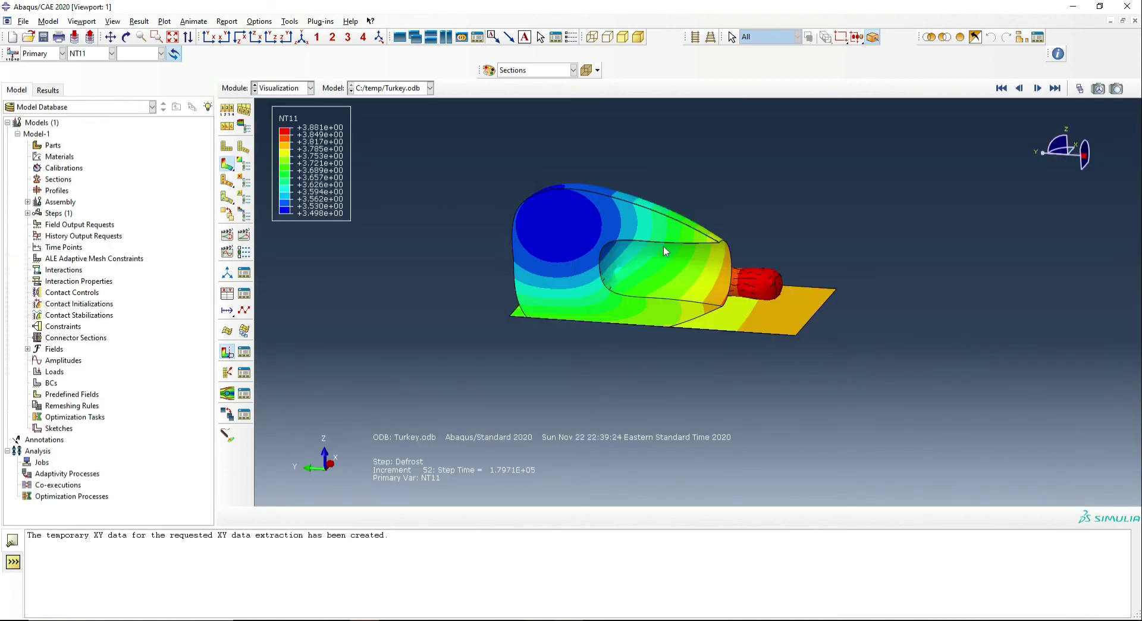
pyautogui.click(139, 22)
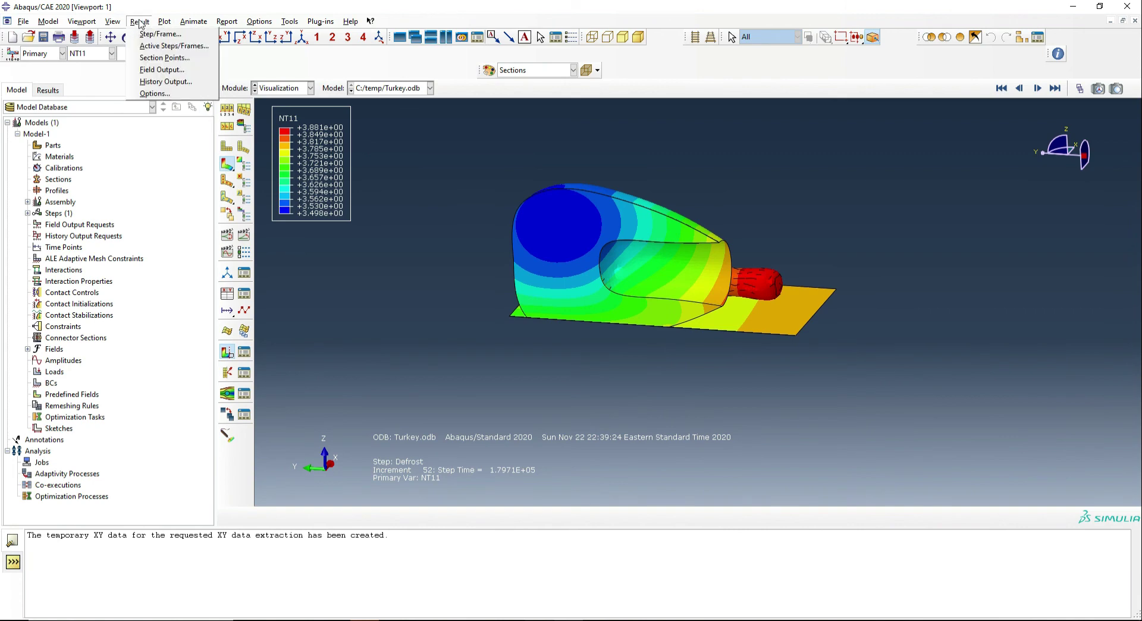
pyautogui.click(168, 47)
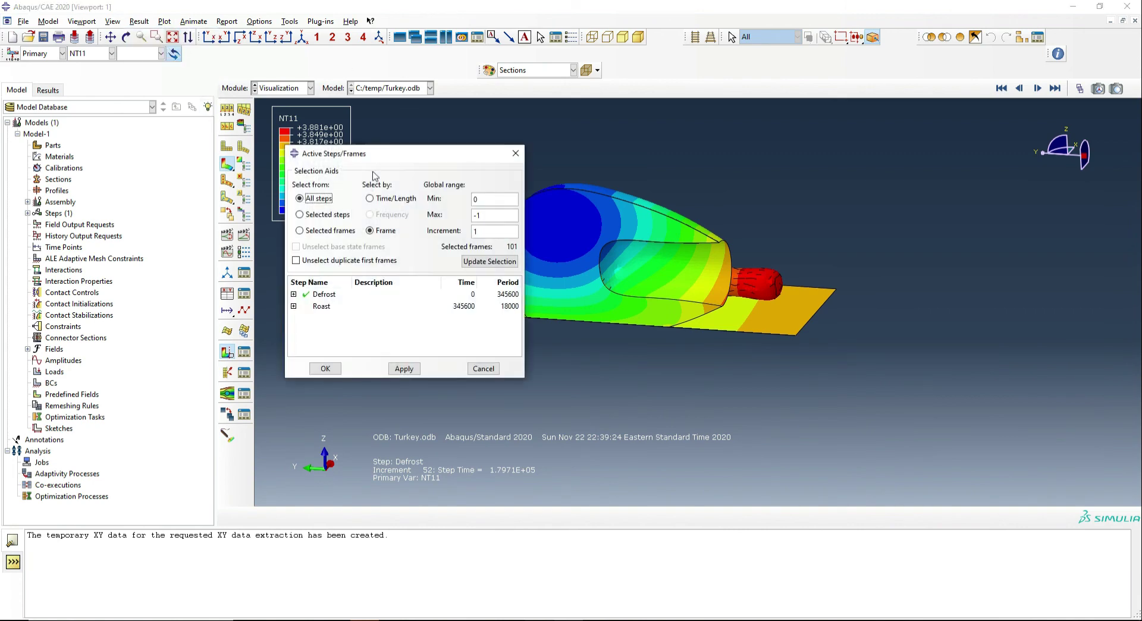
pyautogui.click(310, 296)
pyautogui.click(306, 306)
pyautogui.click(325, 369)
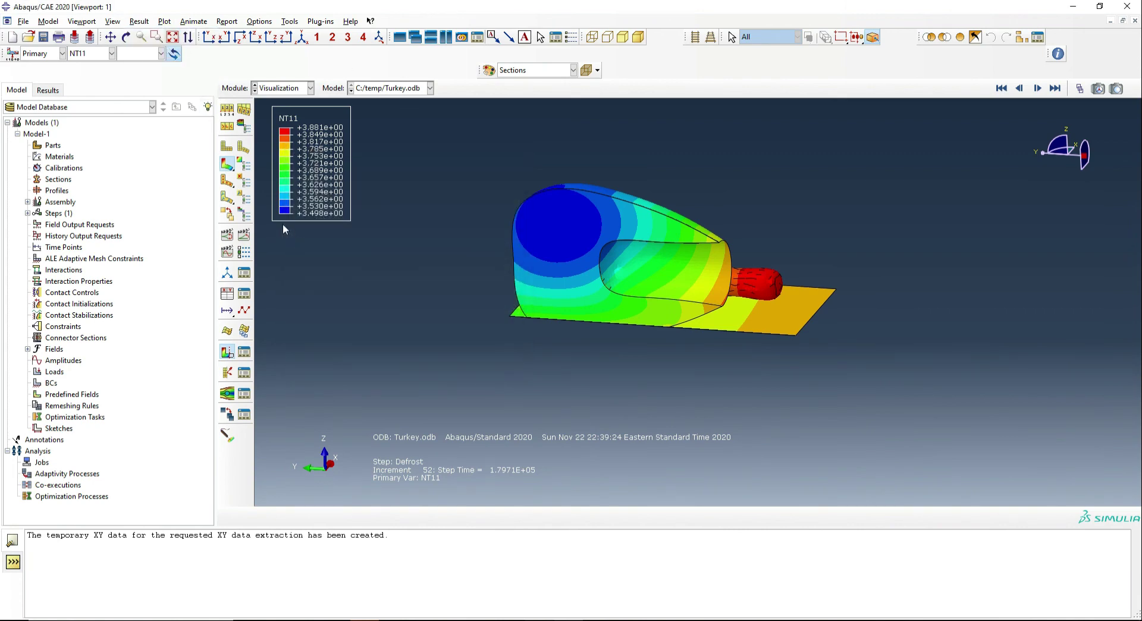
# - Play and stop the roast temperature animation, then begin new XY data
pyautogui.click(244, 235)
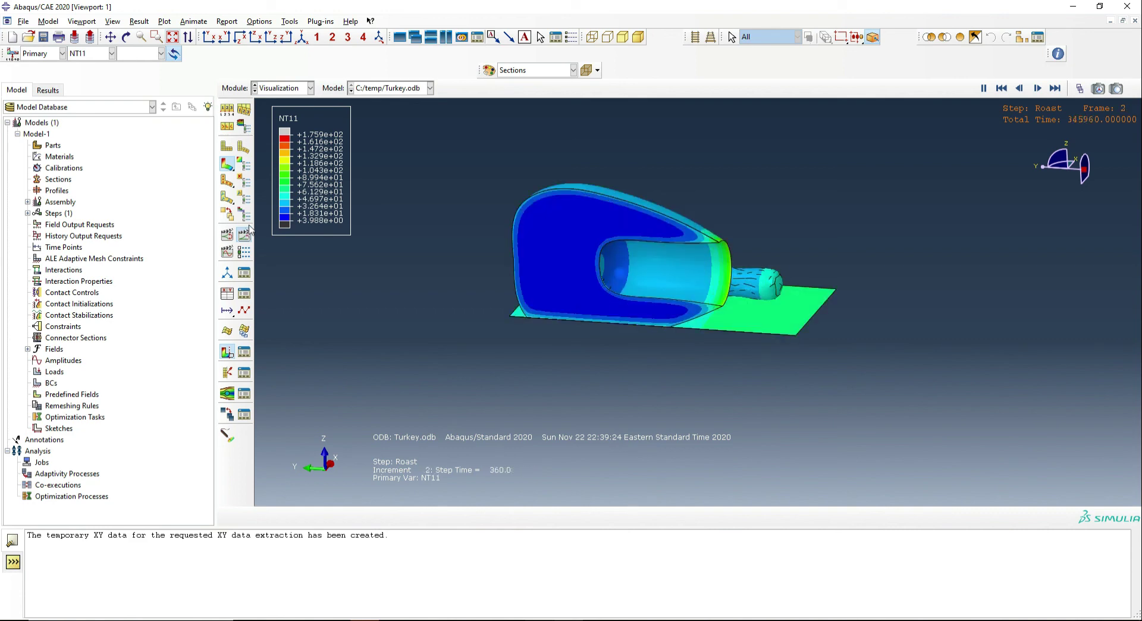
pyautogui.click(244, 235)
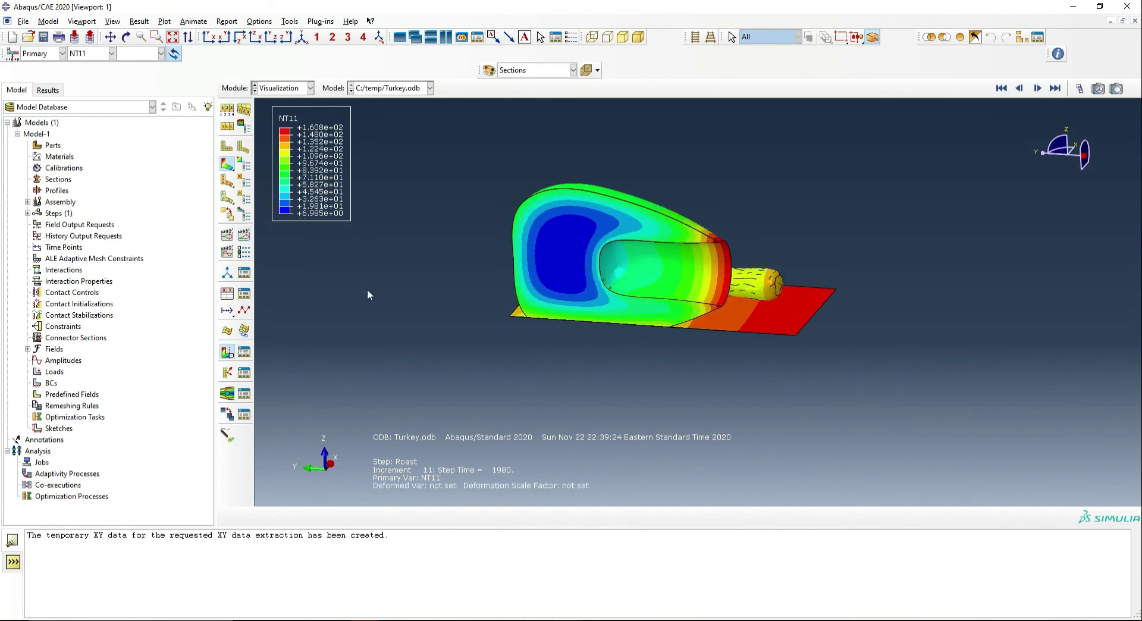
pyautogui.click(228, 295)
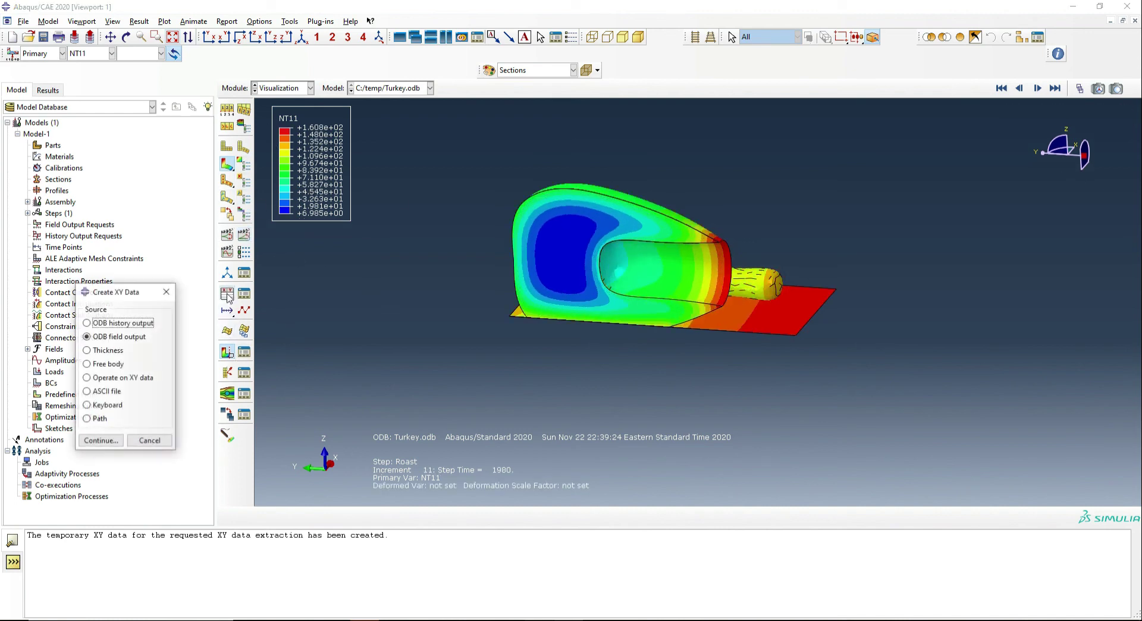
# - Plot roast-step NT11 versus time for a cold-core node from ODB field output, then close the dialog
pyautogui.click(102, 441)
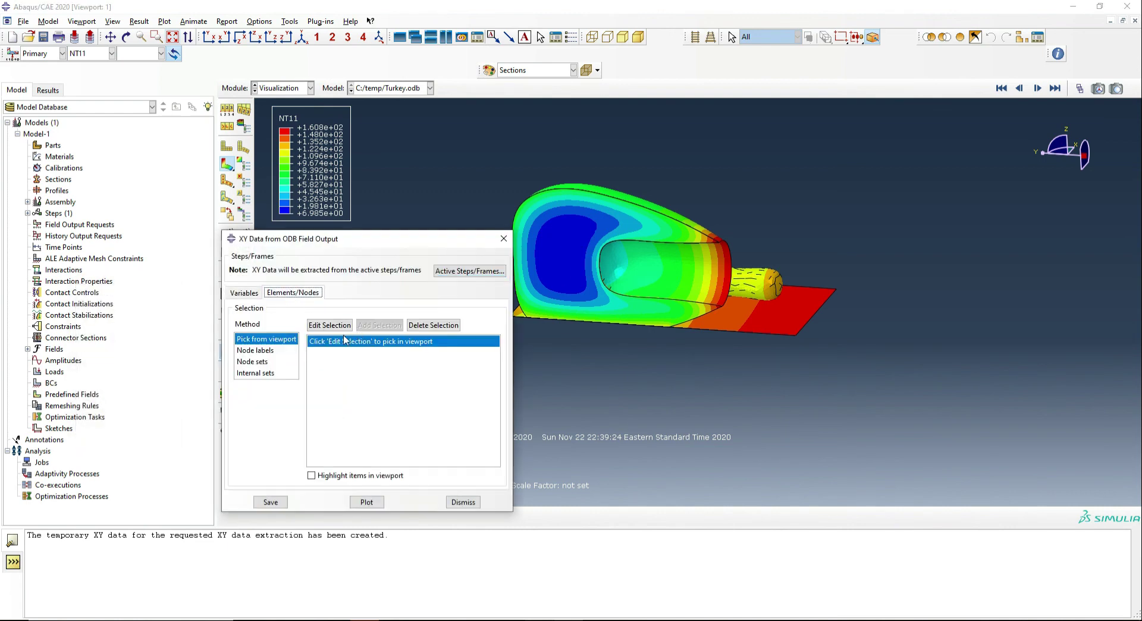
pyautogui.click(329, 325)
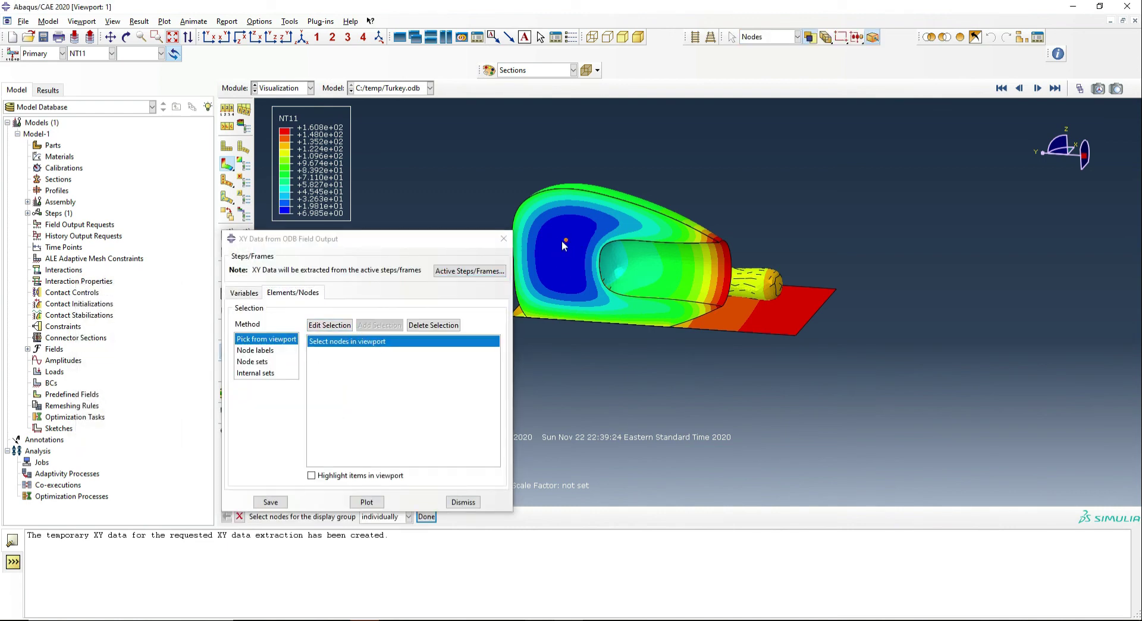
pyautogui.click(561, 242)
pyautogui.click(242, 292)
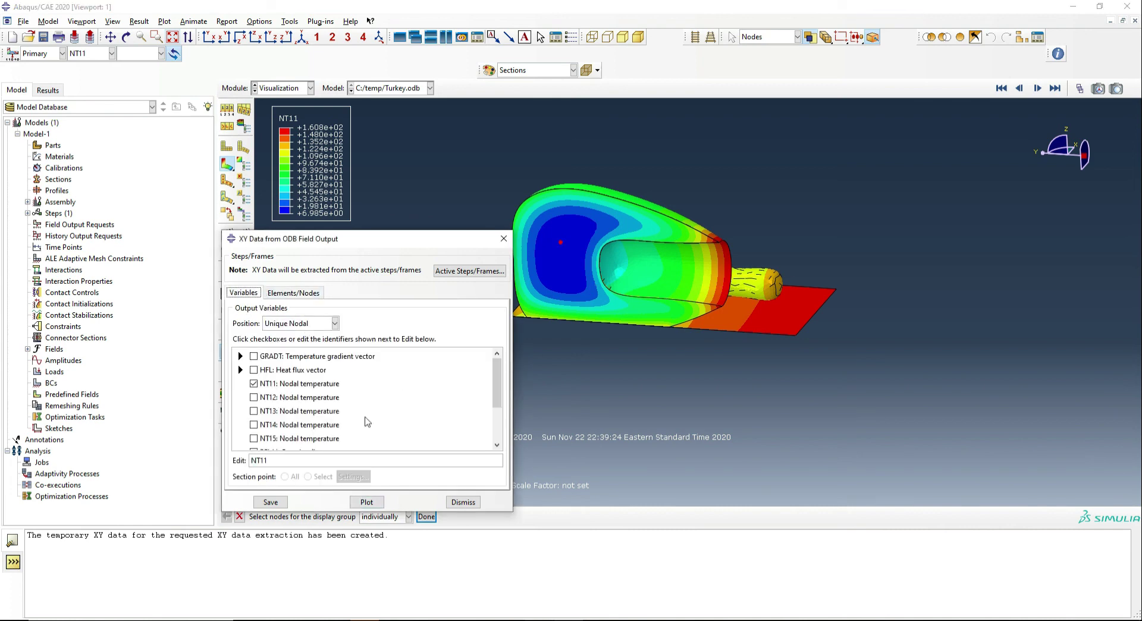
pyautogui.click(376, 504)
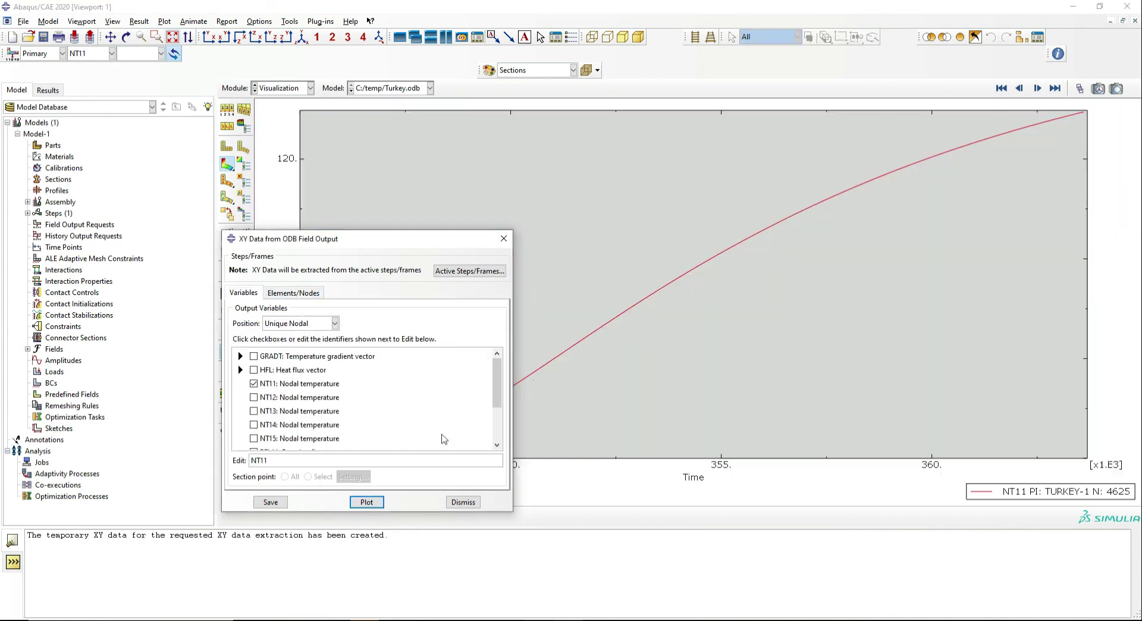
pyautogui.click(504, 239)
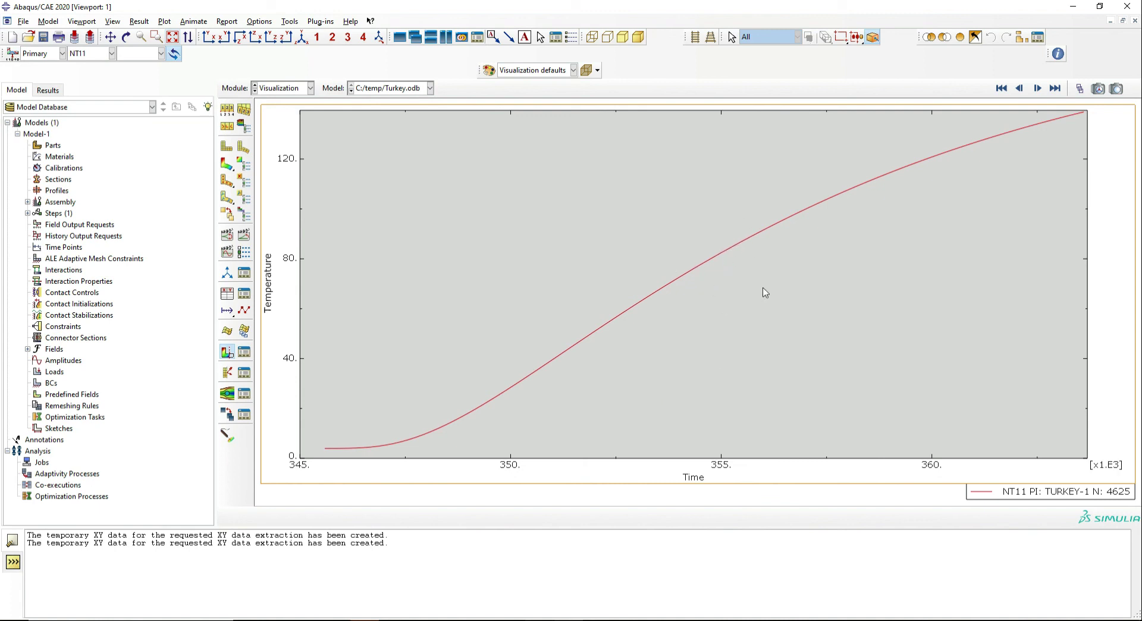
# - Show the cut-away Roast NT11 contours again, ranging 6.985 to 160.8
pyautogui.click(227, 165)
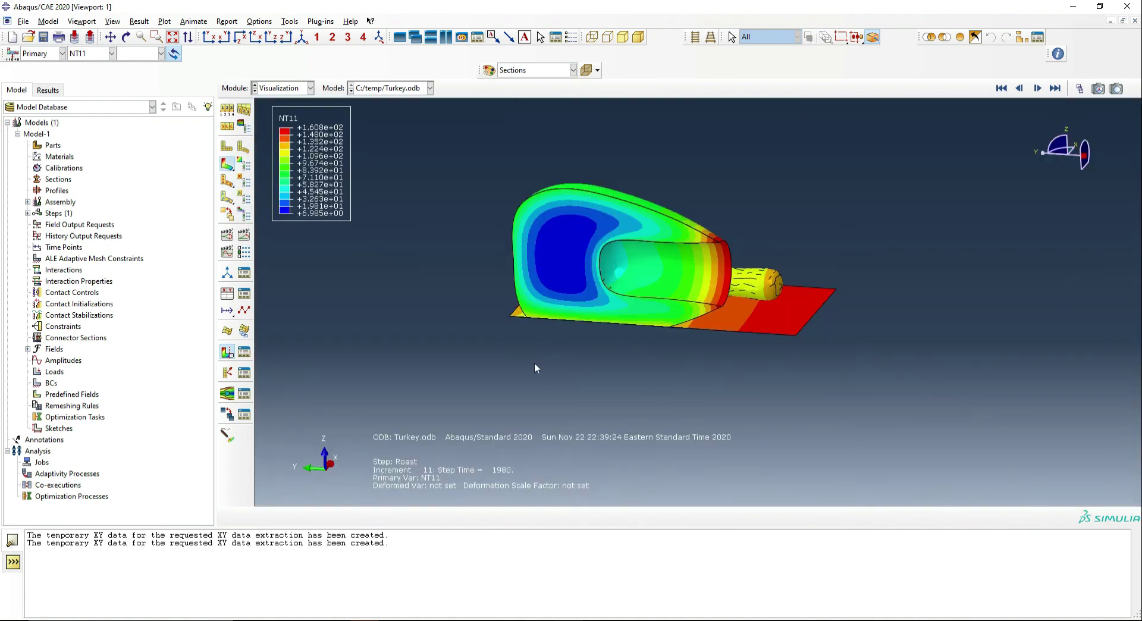